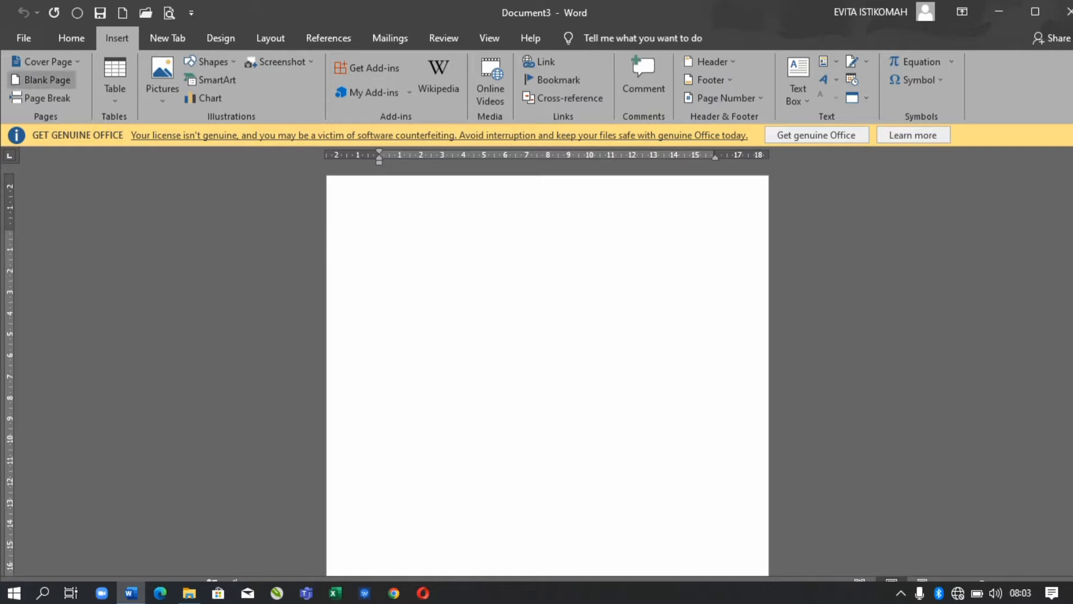
# - Insert the portrait photo from the Documents folder onto the blank page
pyautogui.click(162, 78)
pyautogui.click(187, 137)
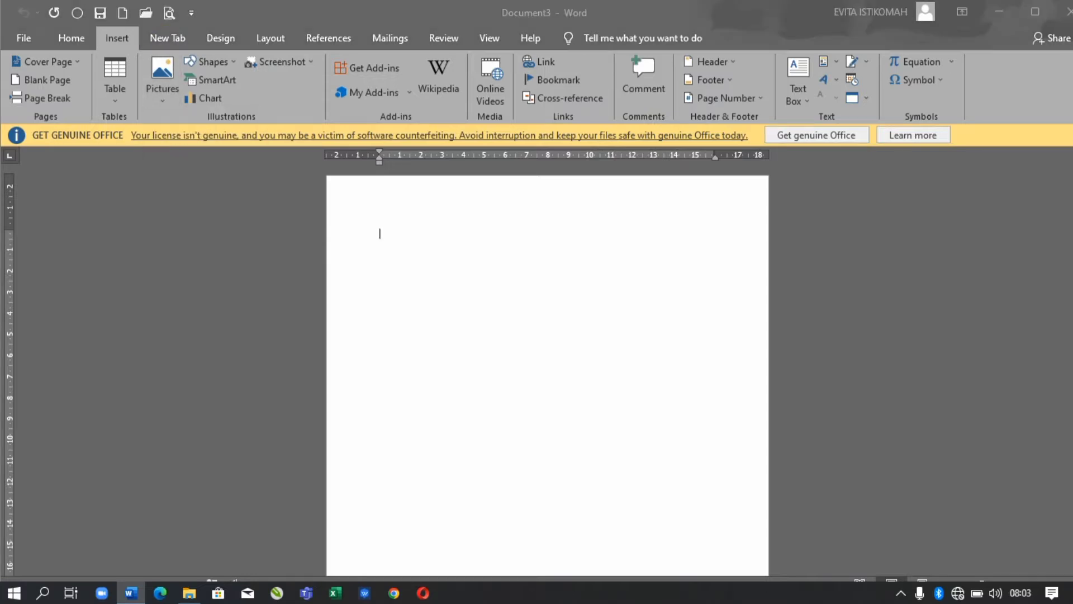
pyautogui.scroll(-3, 336, 234)
pyautogui.click(443, 240)
pyautogui.click(446, 333)
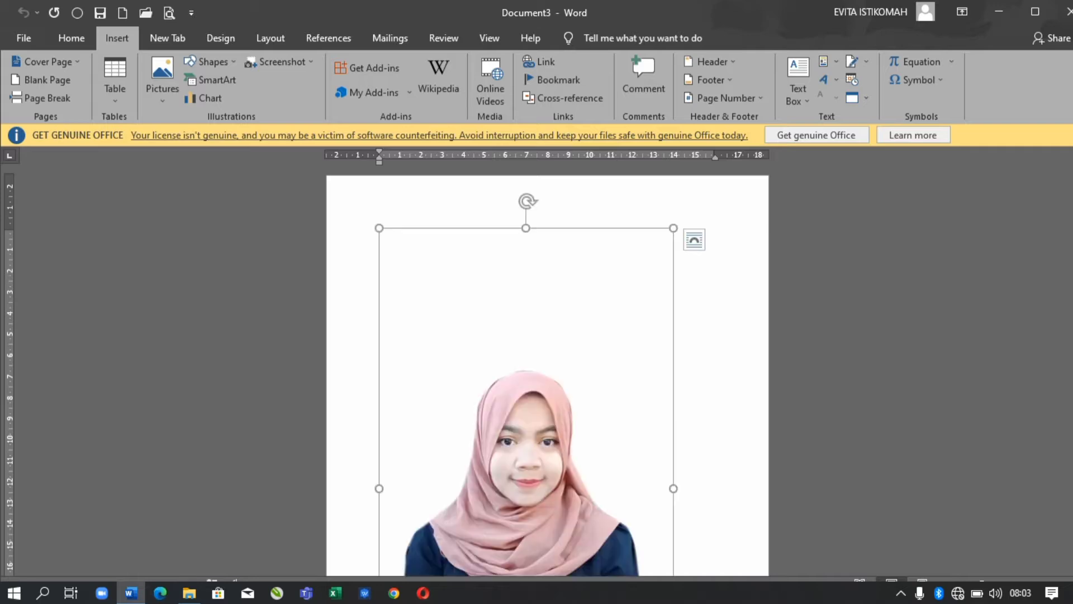
pyautogui.click(935, 101)
# - Crop the photo to an oval shape
pyautogui.moveTo(975, 136)
pyautogui.click(739, 365)
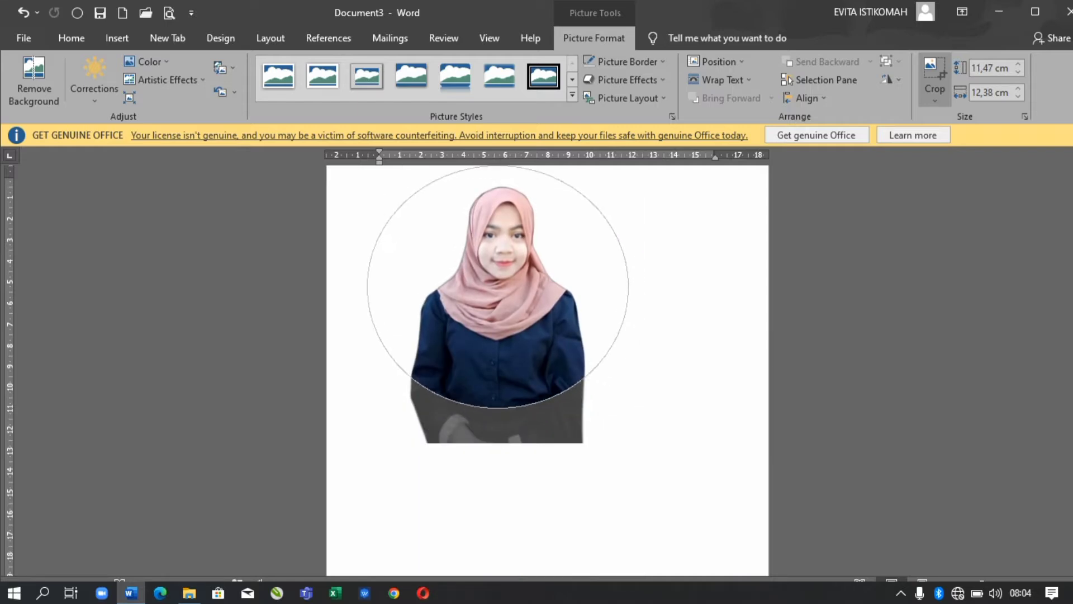
pyautogui.click(671, 182)
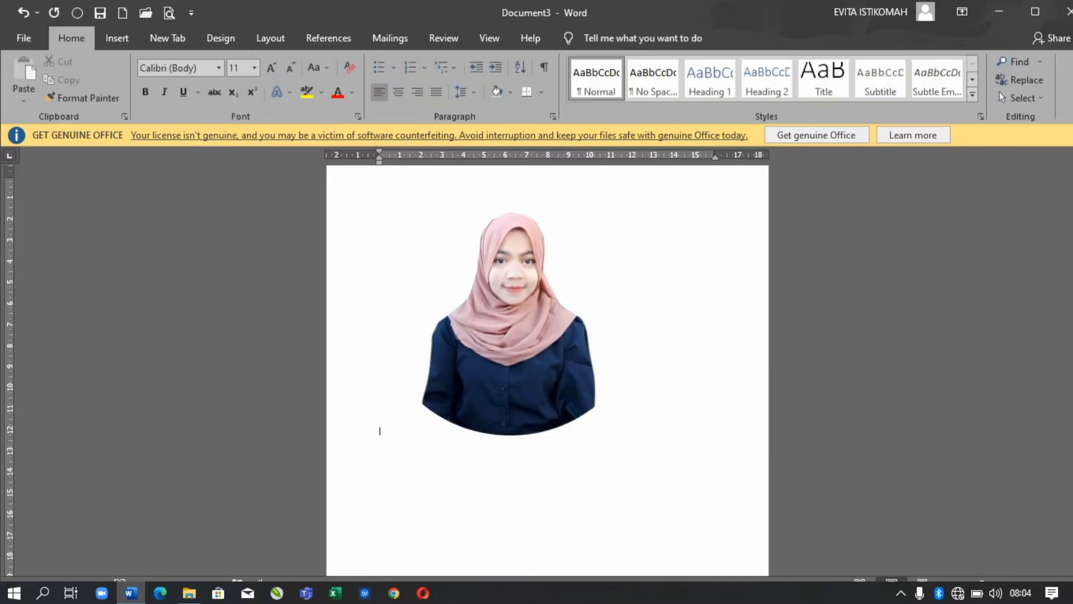
# - Shrink the cropped photo to about half size and set it behind text
pyautogui.click(508, 335)
pyautogui.moveTo(555, 383); pyautogui.dragTo(533, 361)
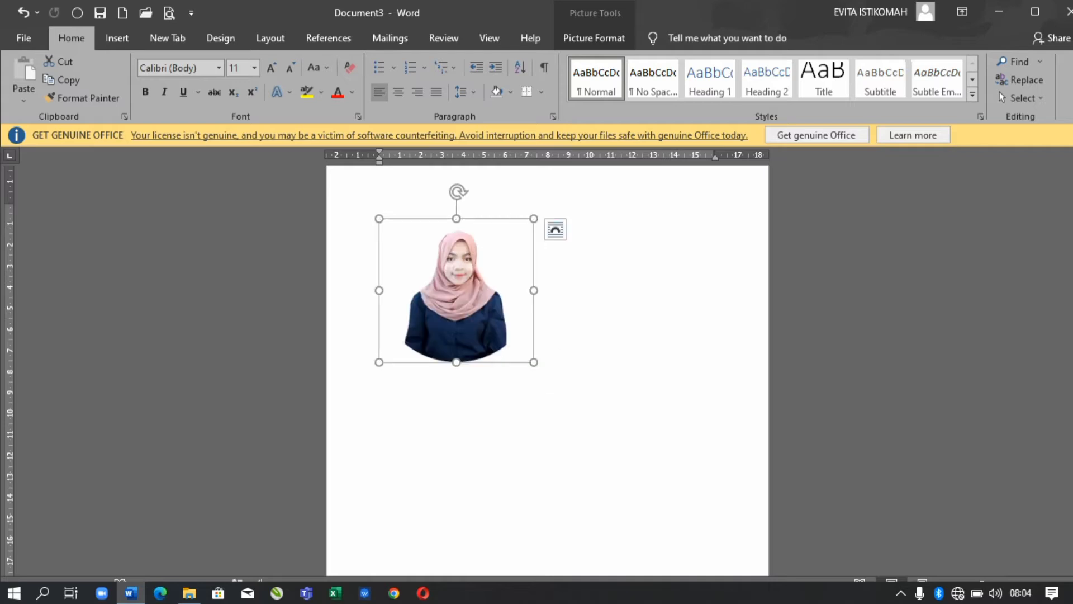
pyautogui.rightClick(492, 337)
pyautogui.moveTo(554, 259)
pyautogui.click(695, 362)
pyautogui.click(117, 38)
# - Draw a circular flowchart shape over the photo
pyautogui.click(208, 62)
pyautogui.click(191, 391)
pyautogui.moveTo(399, 212)
pyautogui.mouseDown()
pyautogui.moveTo(480, 349)
pyautogui.moveTo(519, 368)
pyautogui.moveTo(533, 356)
pyautogui.mouseUp()
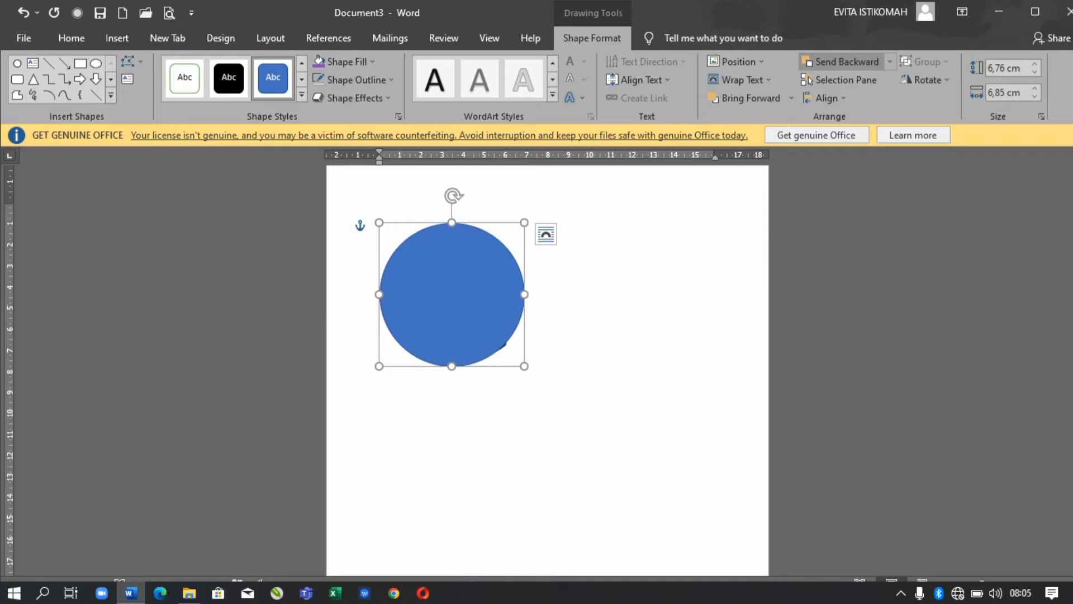
# - Give the circle no fill and a thick purple outline so the photo shows through
pyautogui.click(356, 79)
pyautogui.click(357, 250)
pyautogui.click(342, 61)
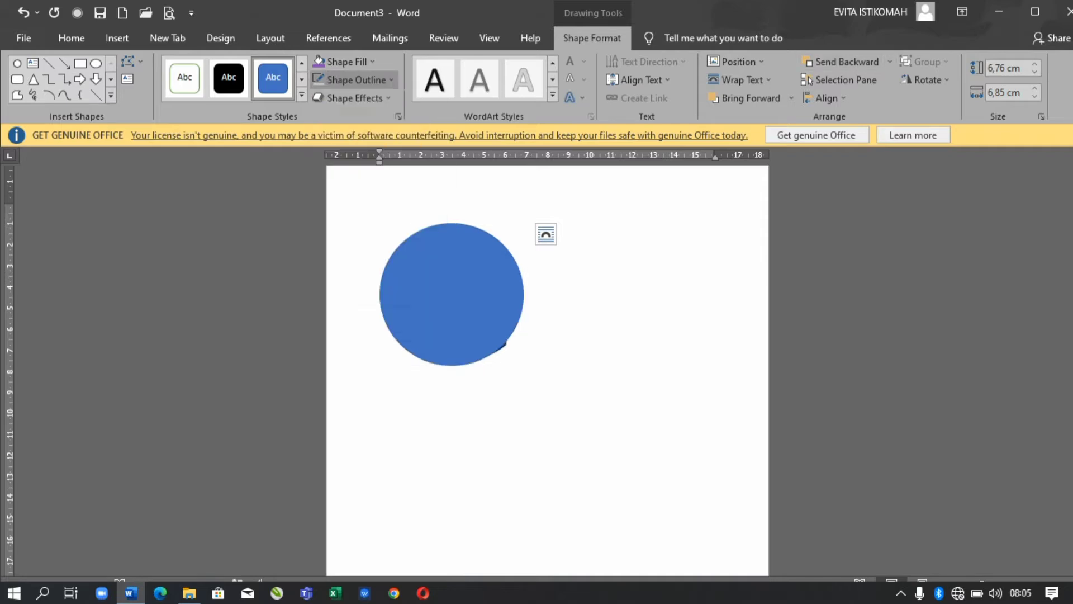
pyautogui.click(348, 232)
pyautogui.click(356, 79)
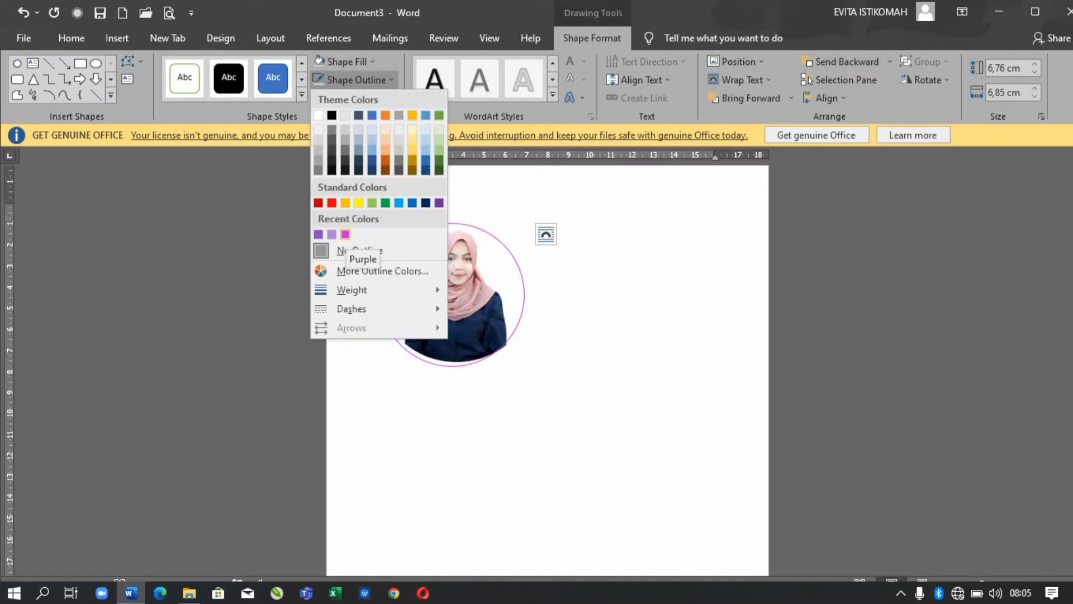
pyautogui.moveTo(352, 289)
pyautogui.click(503, 376)
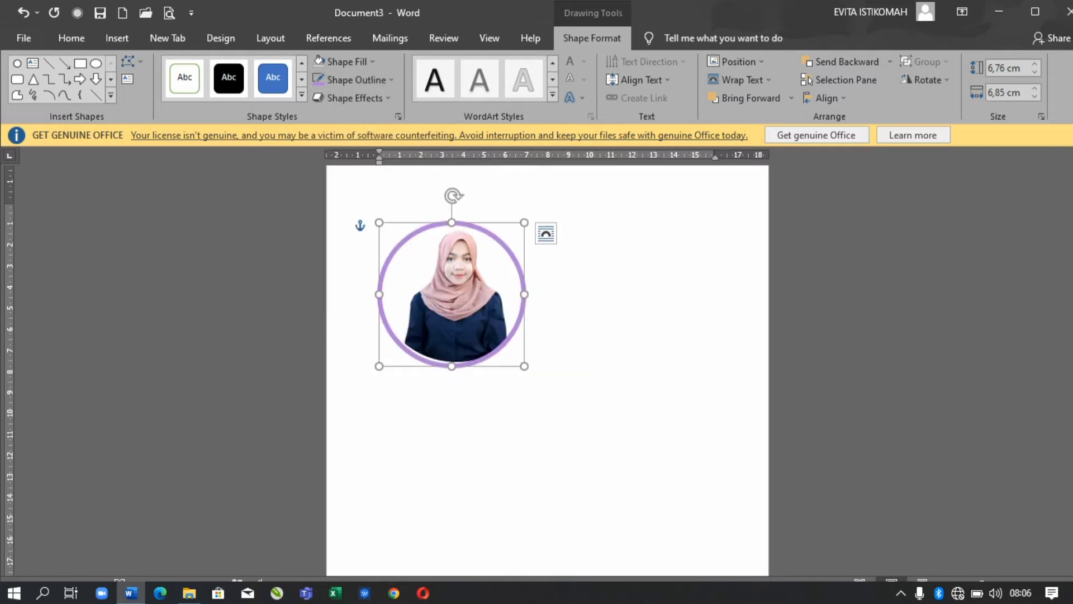
# - Reselect the circle, keep it unfilled, and check the page's object list
pyautogui.click(457, 290)
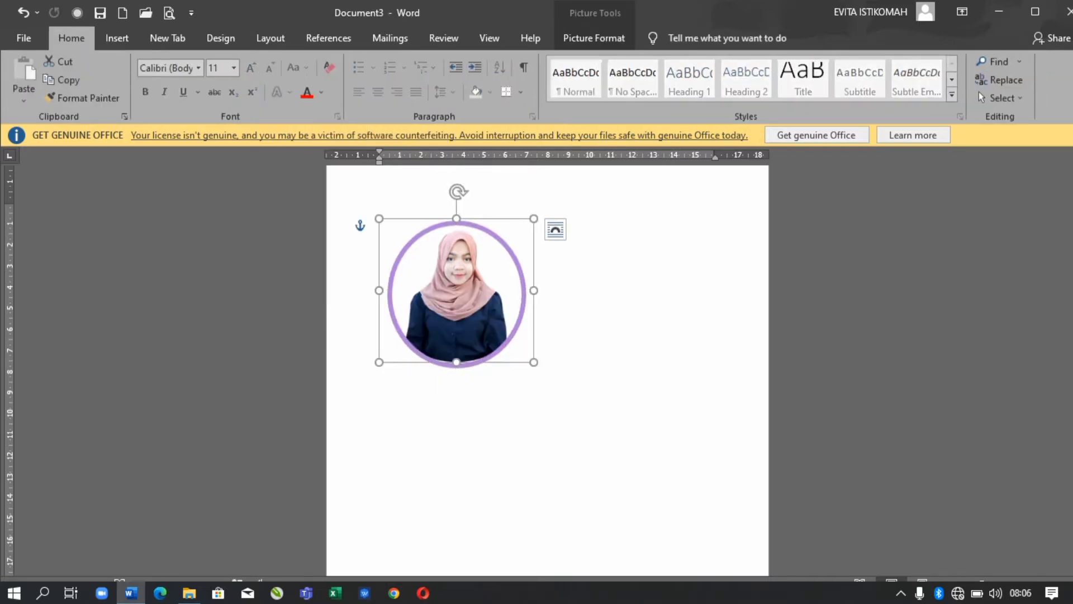
pyautogui.click(593, 38)
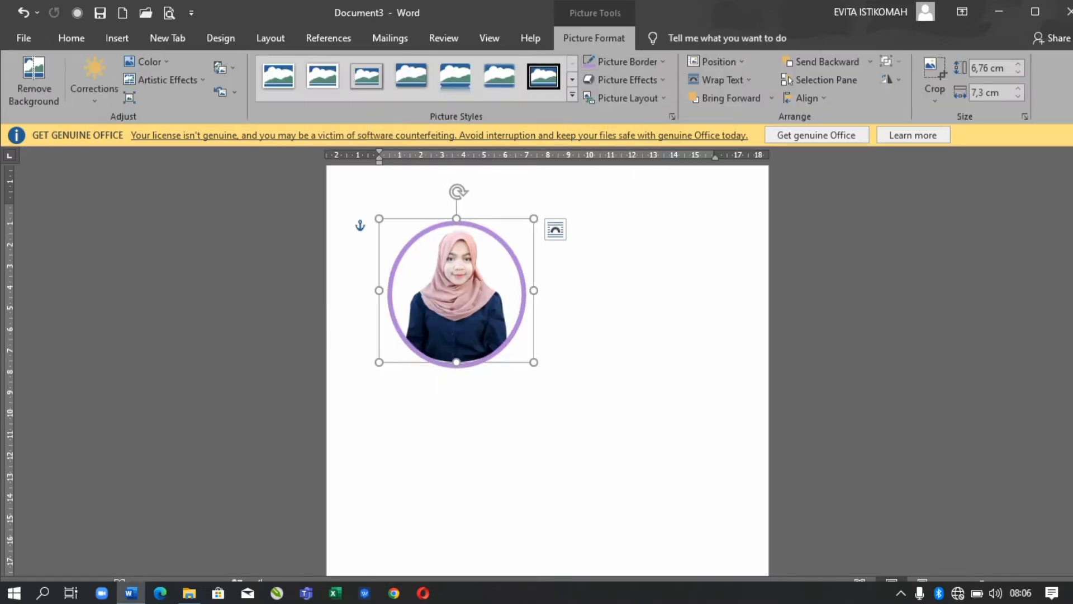
pyautogui.click(525, 294)
pyautogui.click(592, 37)
pyautogui.click(346, 61)
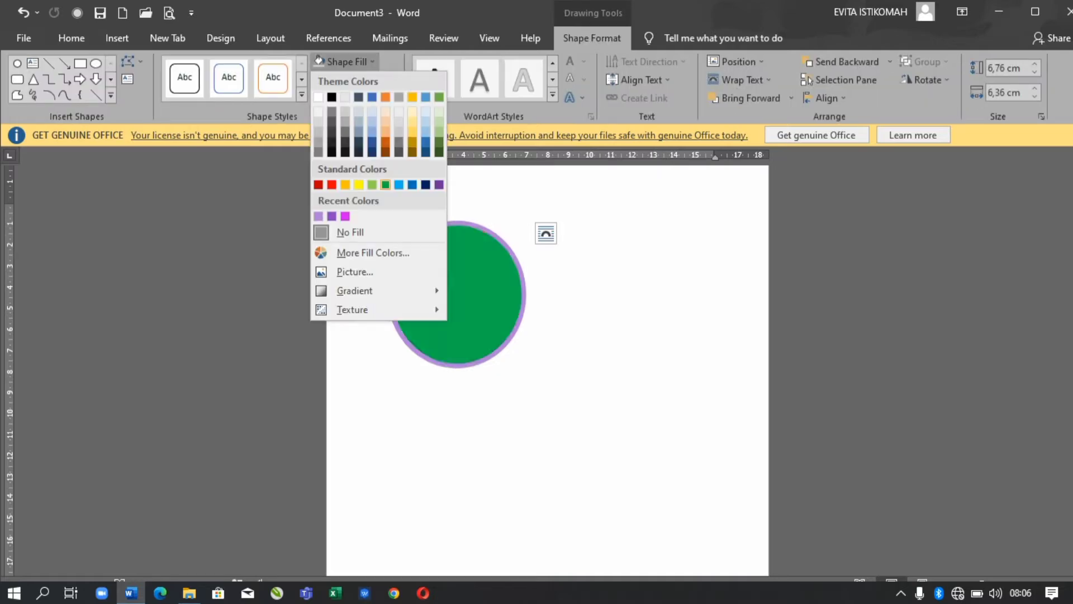
pyautogui.click(347, 230)
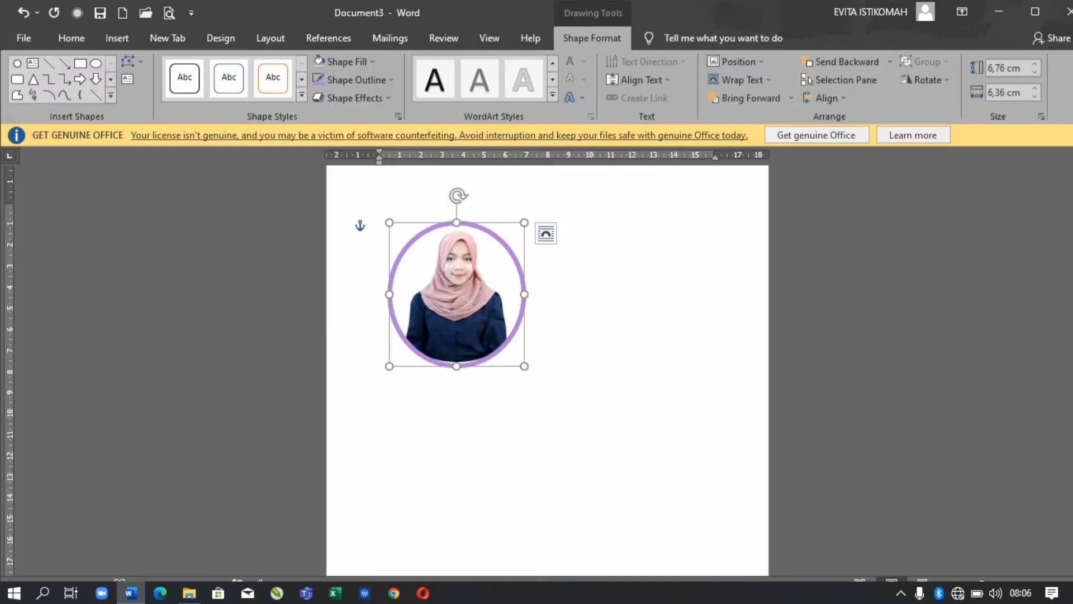
pyautogui.click(456, 291)
pyautogui.click(593, 37)
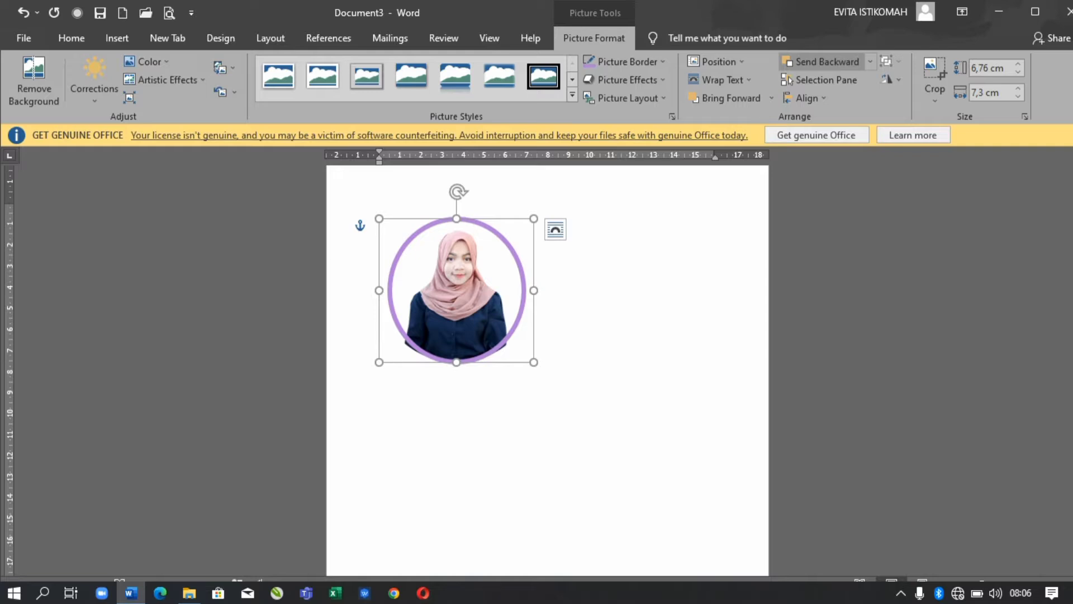
pyautogui.click(818, 79)
pyautogui.click(1065, 166)
pyautogui.press('Escape')
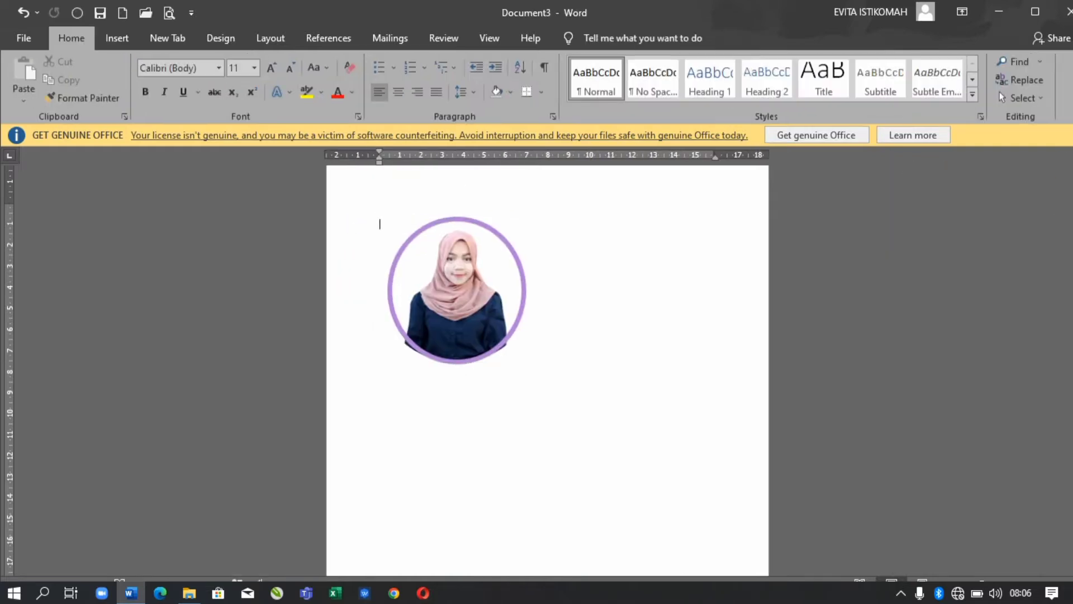
# - Trim the photo's sides to fit inside the ring and move the ringed photo up-left
pyautogui.click(457, 290)
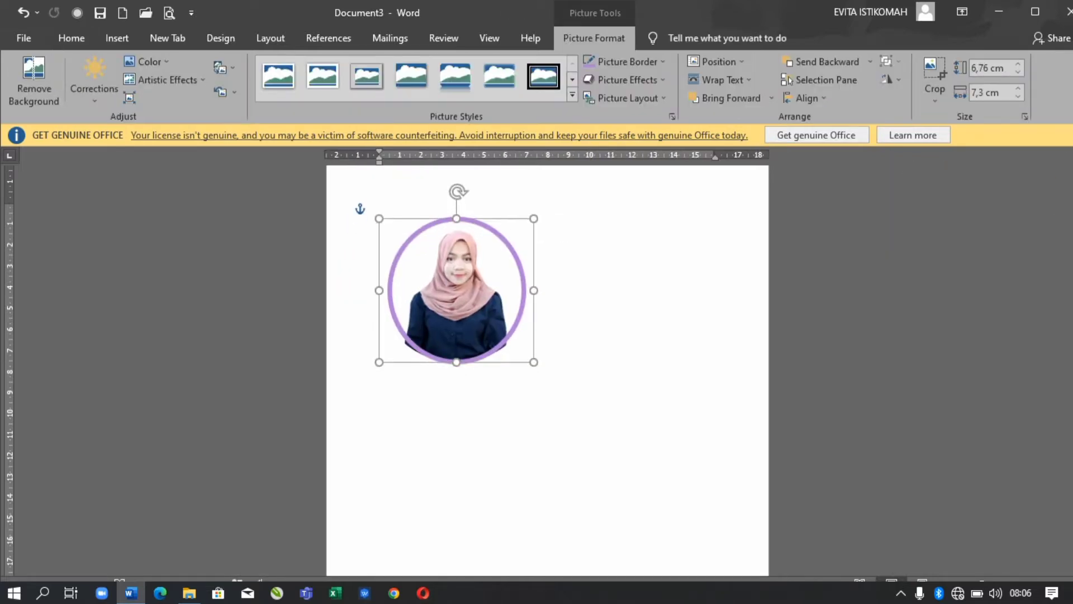
pyautogui.moveTo(379, 290); pyautogui.dragTo(384, 290)
pyautogui.moveTo(533, 290); pyautogui.dragTo(527, 290)
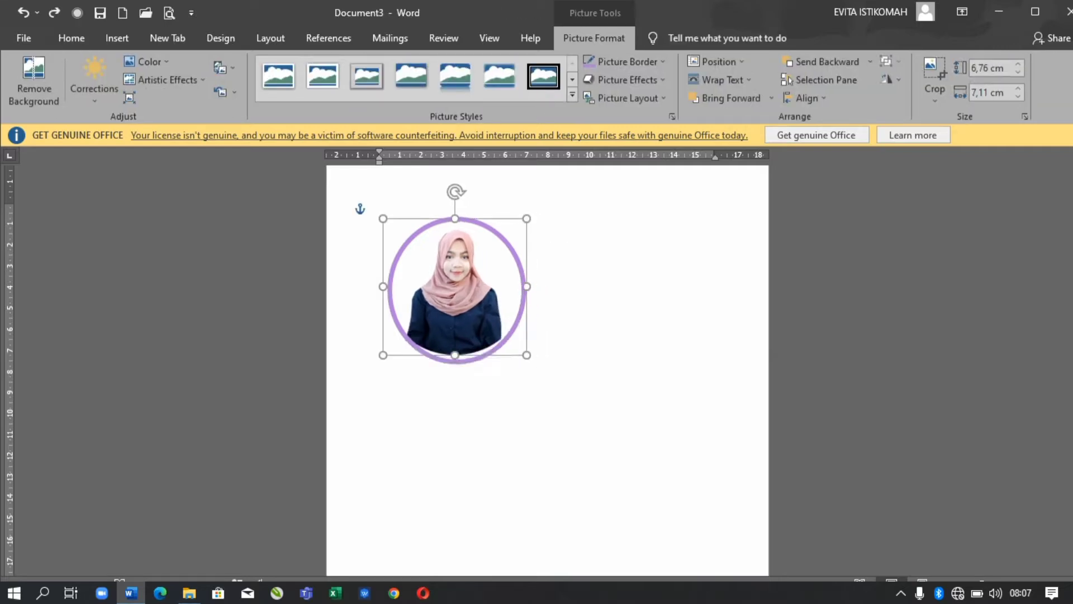
pyautogui.moveTo(454, 218); pyautogui.dragTo(455, 225)
pyautogui.hotkey('ctrl', 'z')
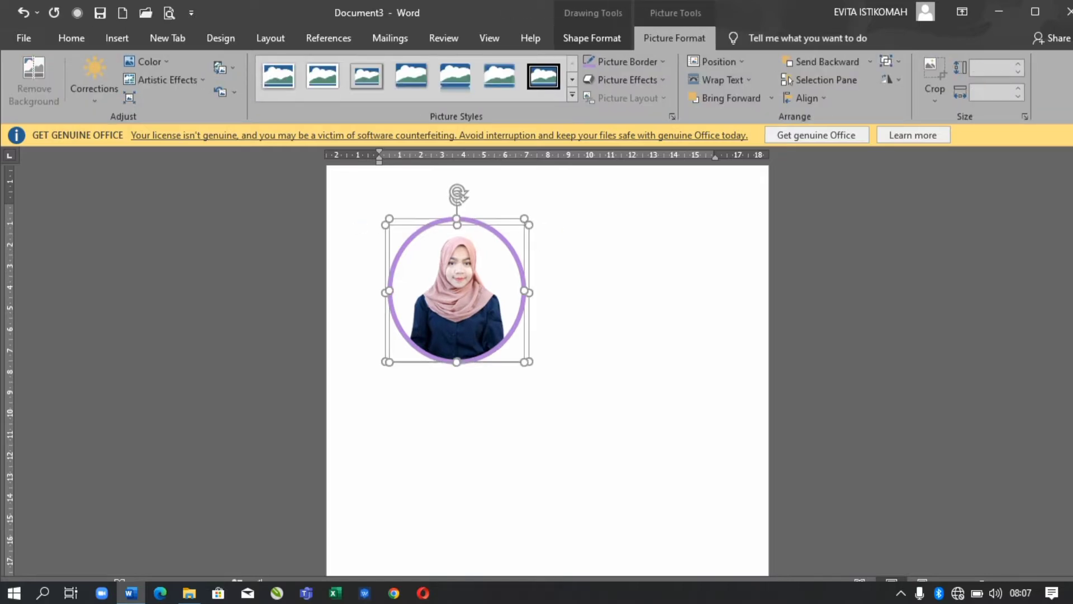
pyautogui.moveTo(457, 291); pyautogui.dragTo(433, 276)
pyautogui.click(615, 391)
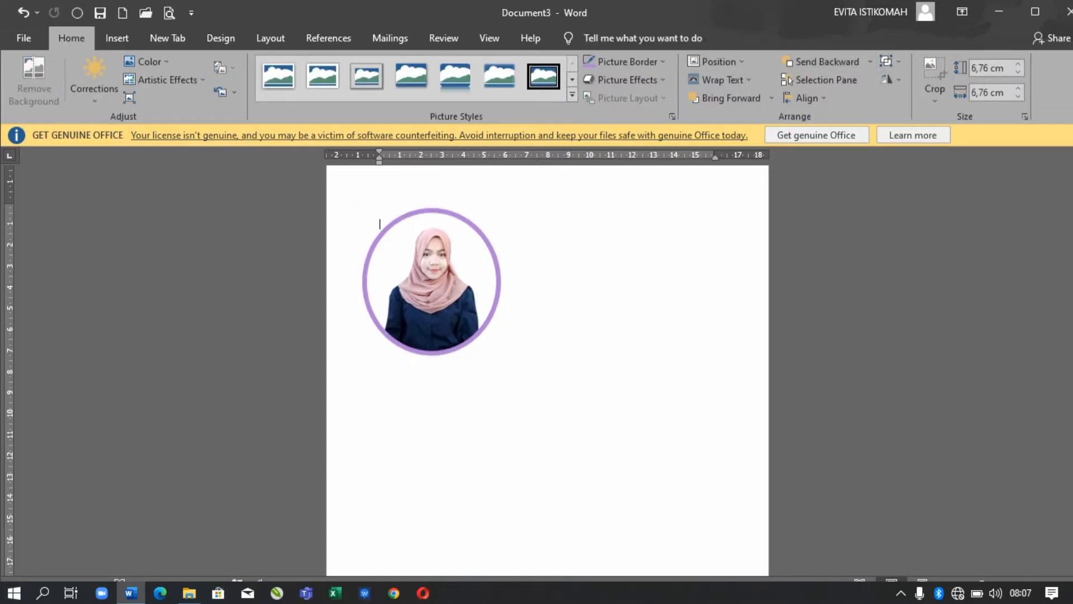
pyautogui.click(117, 37)
pyautogui.click(213, 62)
# - Draw a rounded rectangle behind the photo and narrow it to fit around it
pyautogui.click(212, 246)
pyautogui.moveTo(440, 182); pyautogui.dragTo(643, 426)
pyautogui.moveTo(541, 305); pyautogui.dragTo(440, 304)
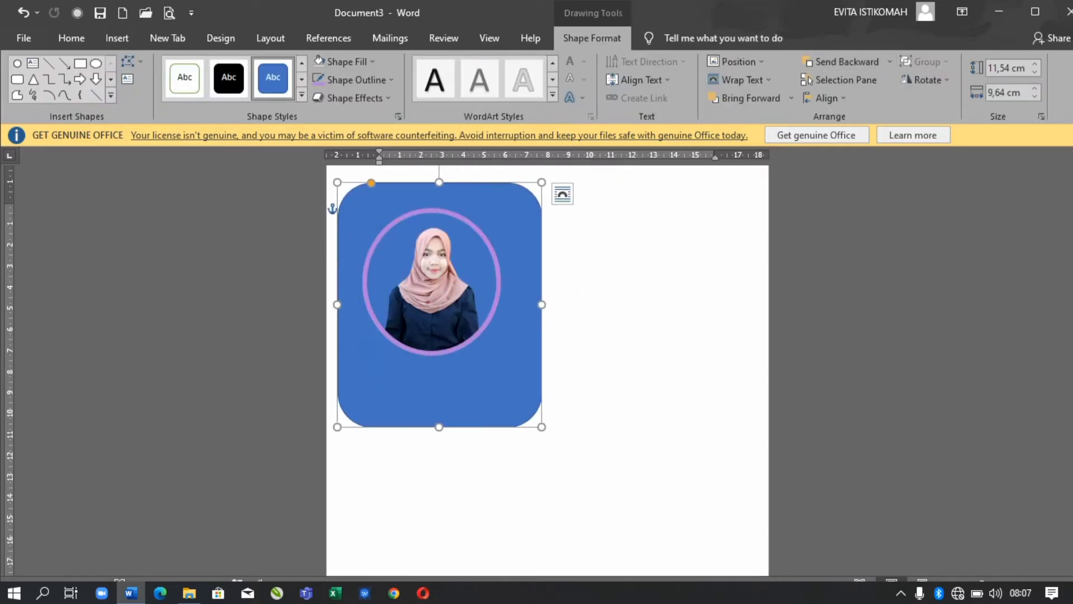
pyautogui.moveTo(542, 305); pyautogui.dragTo(520, 305)
pyautogui.moveTo(337, 305); pyautogui.dragTo(350, 305)
# - Fill the rounded rectangle with the purple #A66BD3
pyautogui.click(319, 61)
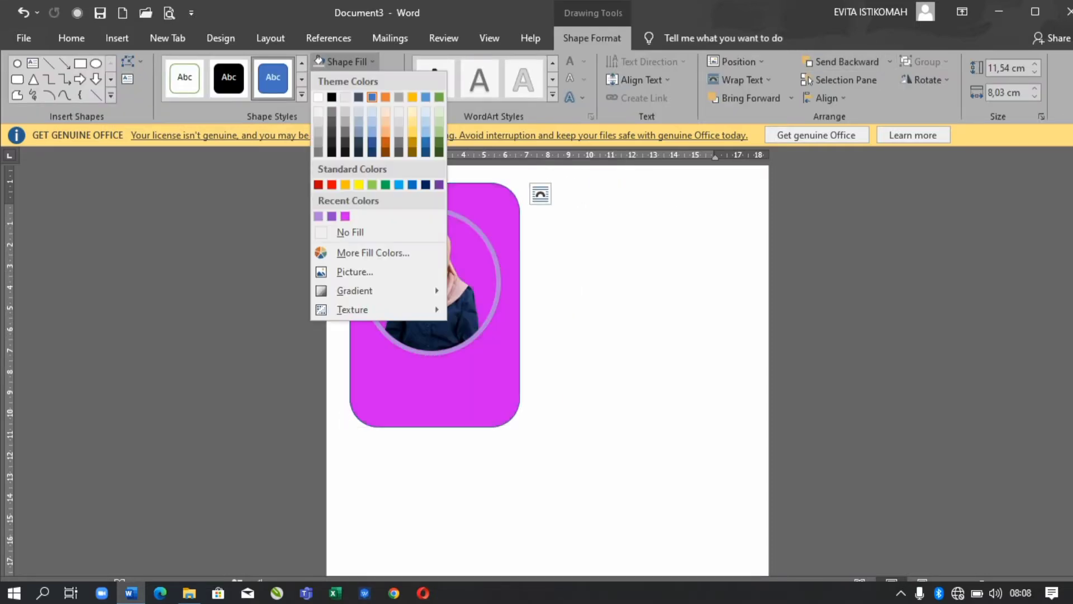
pyautogui.click(332, 215)
pyautogui.click(319, 61)
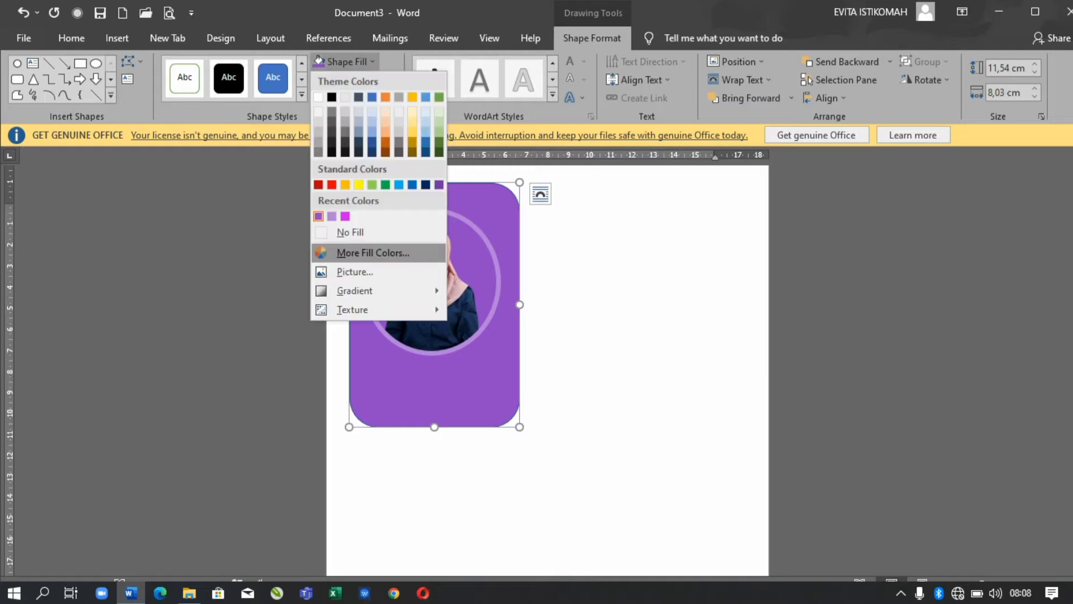
pyautogui.click(361, 251)
pyautogui.click(333, 148)
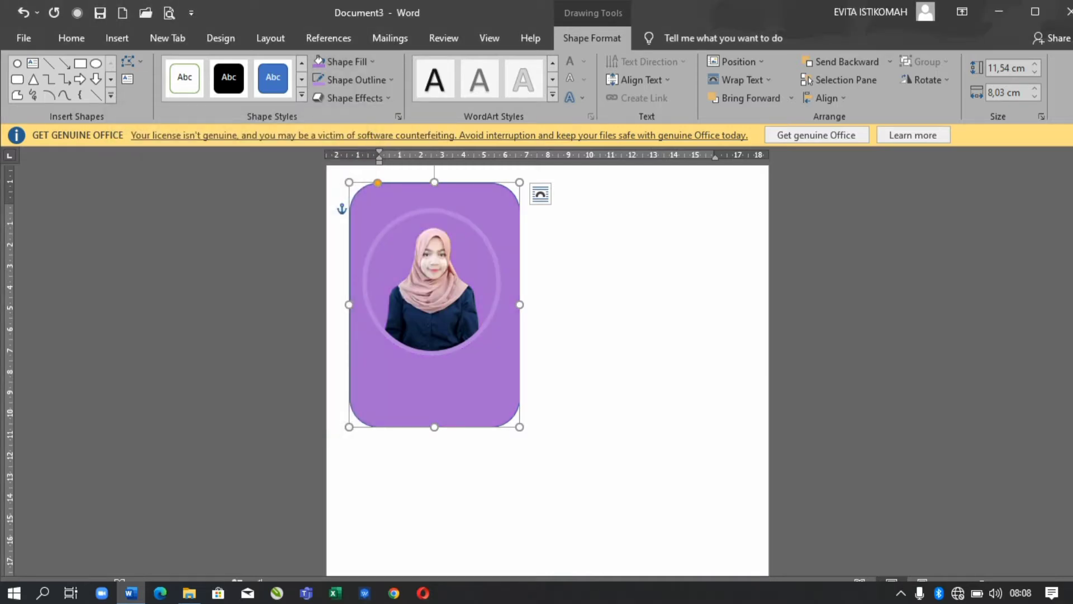
pyautogui.click(319, 61)
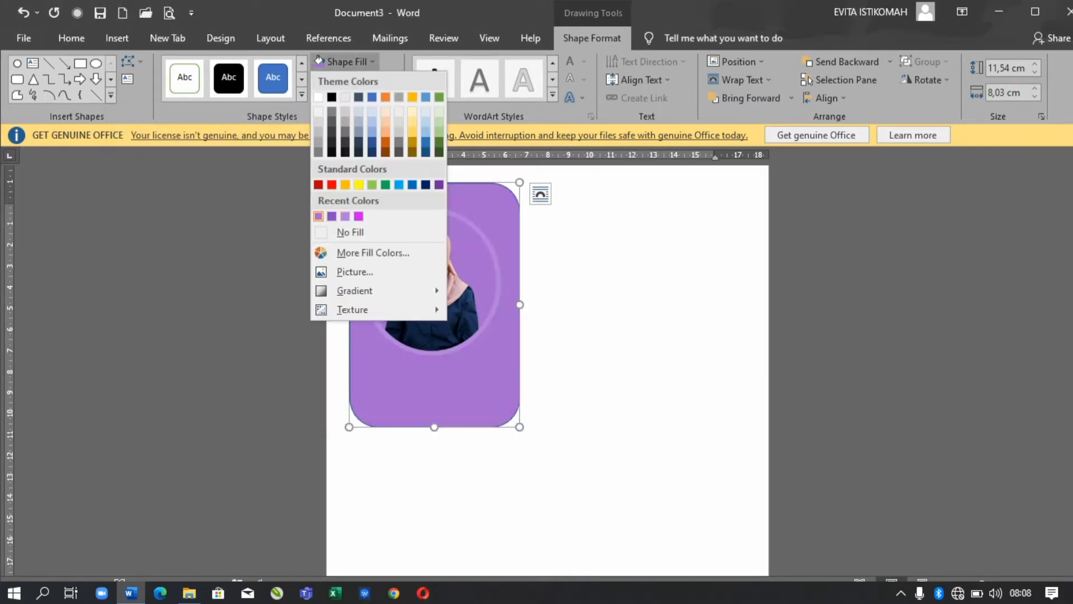
pyautogui.click(345, 215)
# - Change the ring's outline to pale purple, lightening it to #D6BBEB
pyautogui.click(432, 279)
pyautogui.click(341, 61)
pyautogui.click(341, 61)
pyautogui.click(357, 80)
pyautogui.click(371, 271)
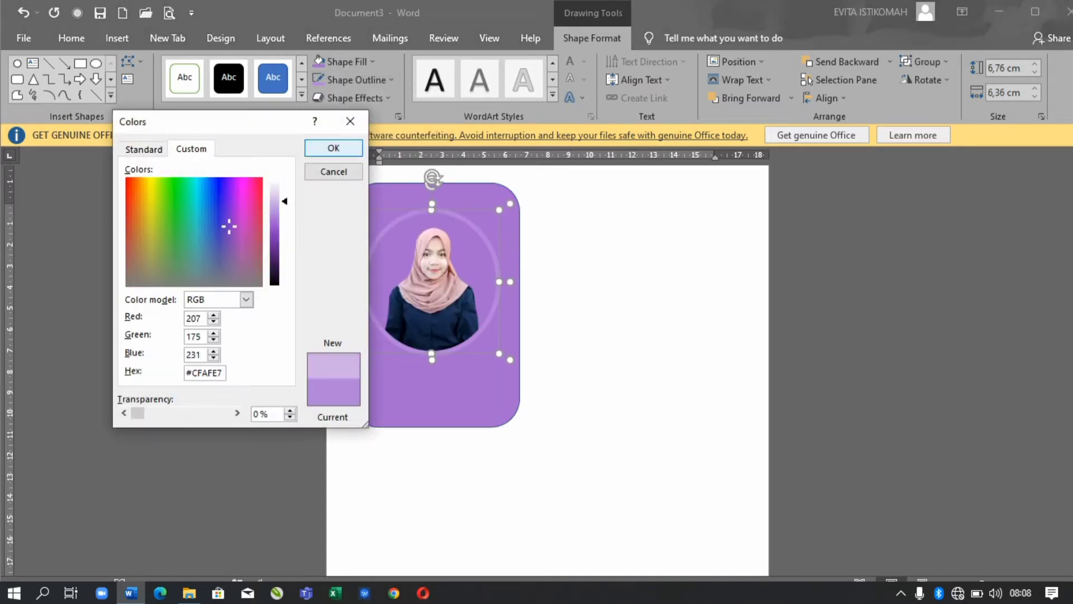
pyautogui.click(333, 147)
pyautogui.click(356, 79)
pyautogui.click(372, 271)
pyautogui.click(274, 190)
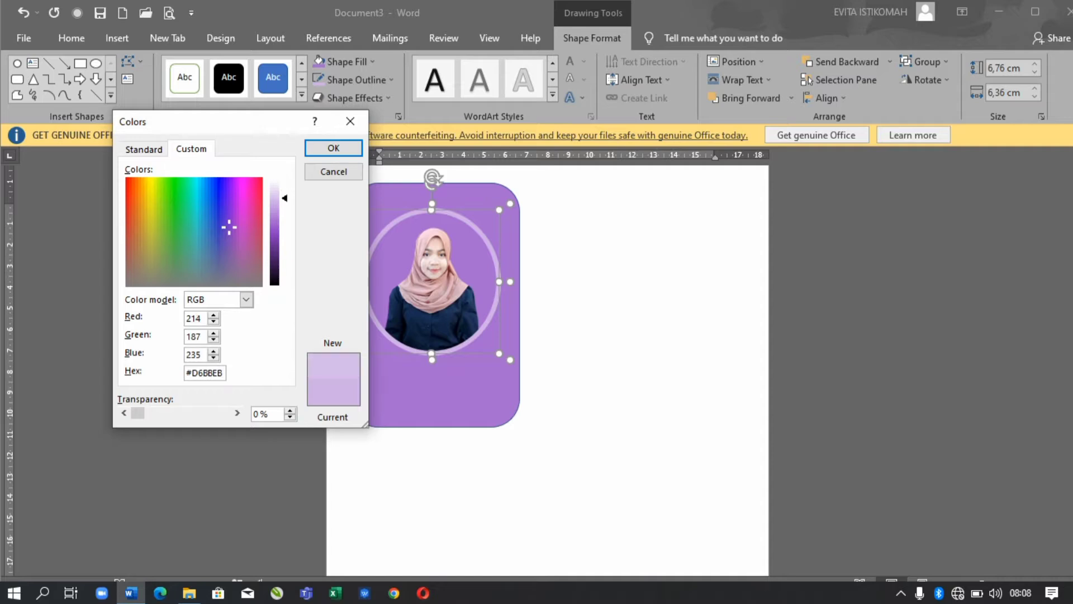
pyautogui.click(333, 147)
# - Remove the purple card's outline, keeping the card in its original position
pyautogui.click(338, 212)
pyautogui.click(355, 206)
pyautogui.click(356, 79)
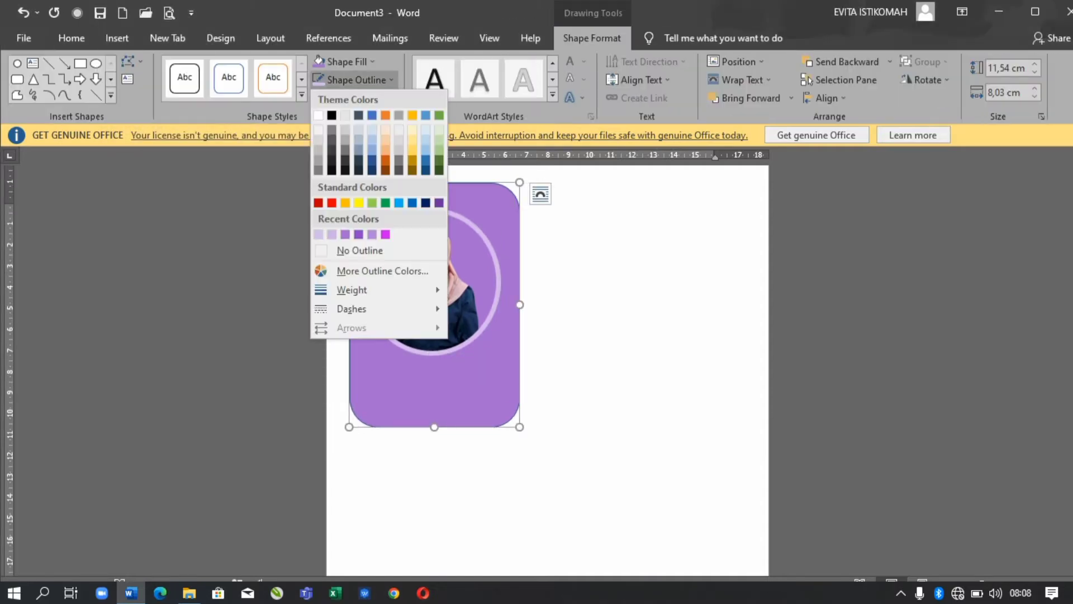
pyautogui.click(360, 250)
pyautogui.click(642, 475)
pyautogui.moveTo(436, 391); pyautogui.dragTo(471, 392)
pyautogui.hotkey('ctrl', 'z')
# - Try moving the card and photo right together, then undo the moves
pyautogui.keyDown('shift'); pyautogui.click(433, 313); pyautogui.keyUp('shift')
pyautogui.moveTo(434, 313); pyautogui.dragTo(471, 306)
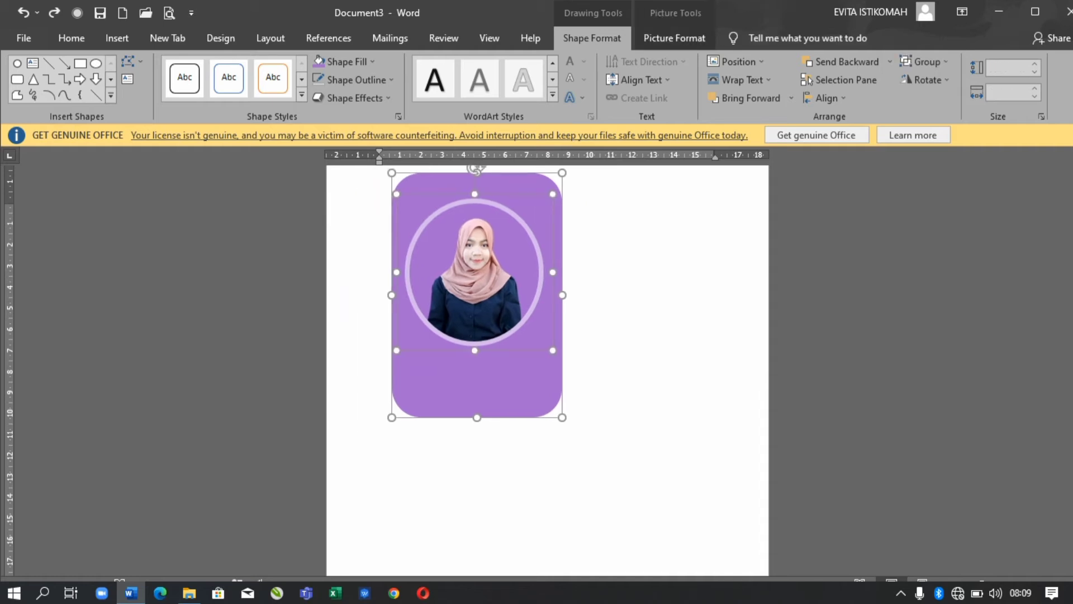
pyautogui.click(380, 224)
pyautogui.click(472, 386)
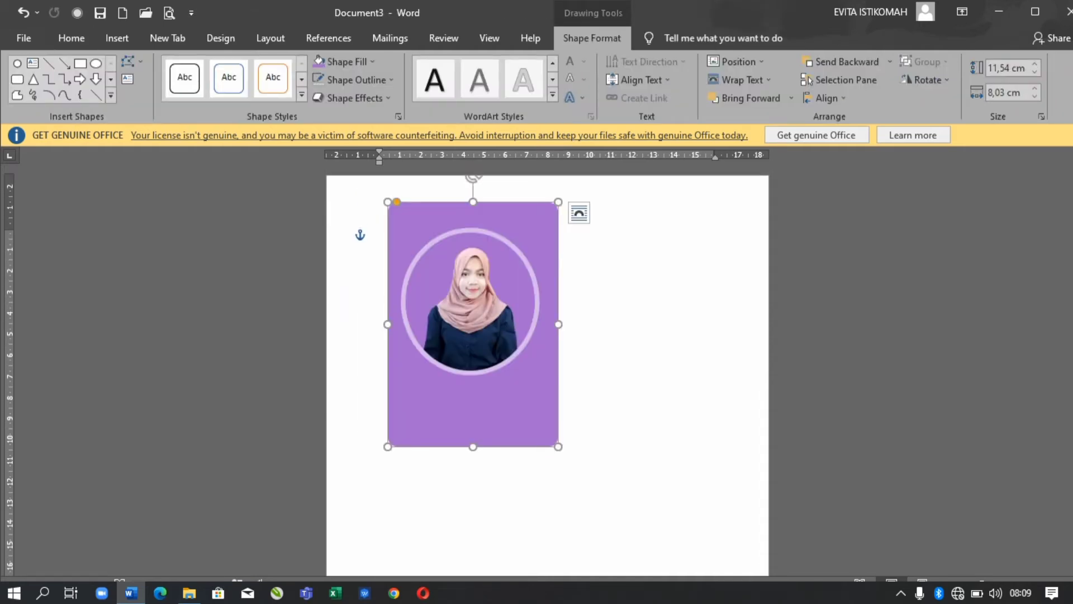
pyautogui.click(380, 223)
pyautogui.hotkey('ctrl', 'z')
pyautogui.hotkey('ctrl', 'z')
pyautogui.hotkey('ctrl', 'z')
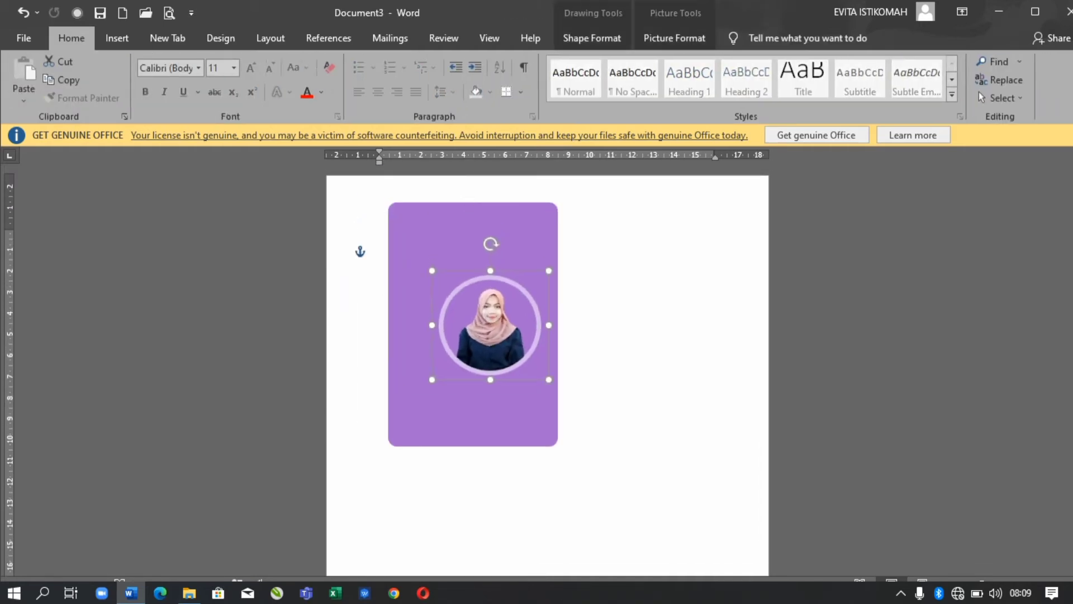
pyautogui.hotkey('ctrl', 'z')
pyautogui.hotkey('ctrl', 'z')
pyautogui.hotkey('ctrl', 'z')
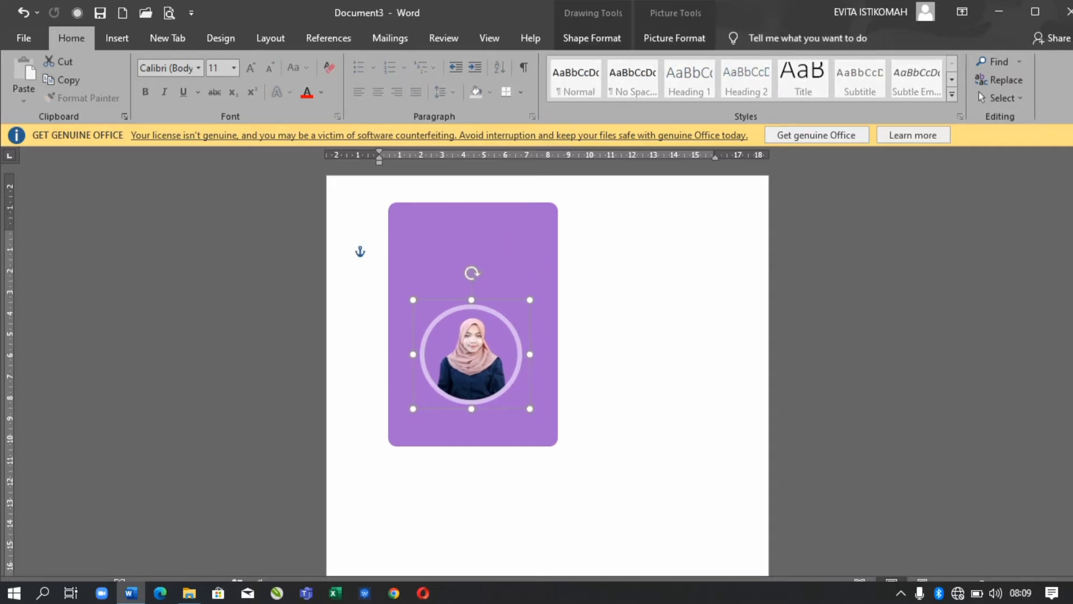
pyautogui.hotkey('ctrl', 'z')
# - Fill the circle white, drag the photo into it, and send the circle backward
pyautogui.click(592, 38)
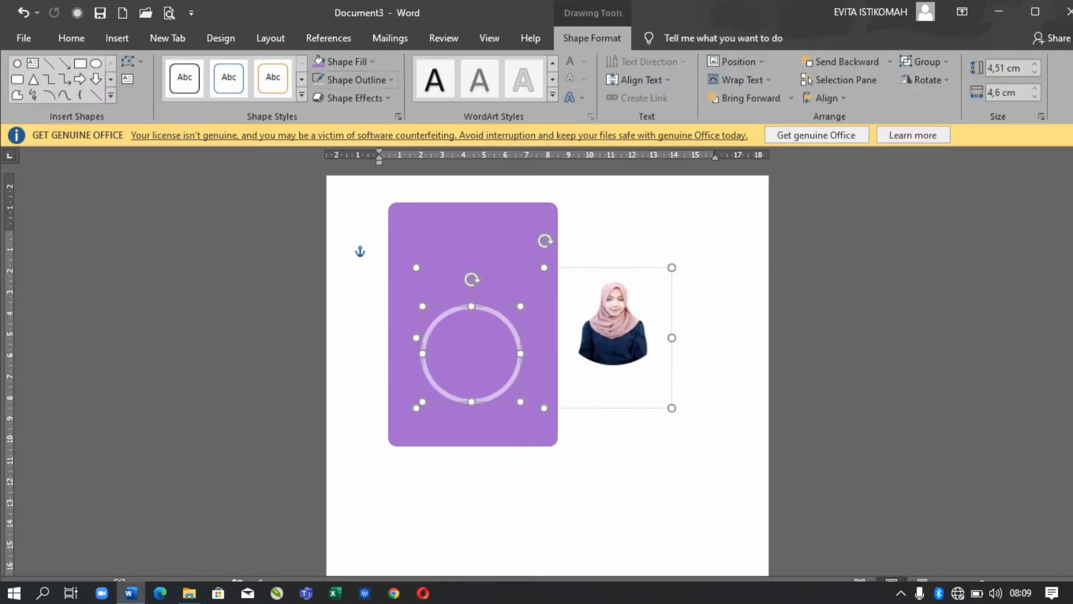
pyautogui.click(342, 62)
pyautogui.click(318, 97)
pyautogui.moveTo(613, 324); pyautogui.dragTo(540, 338)
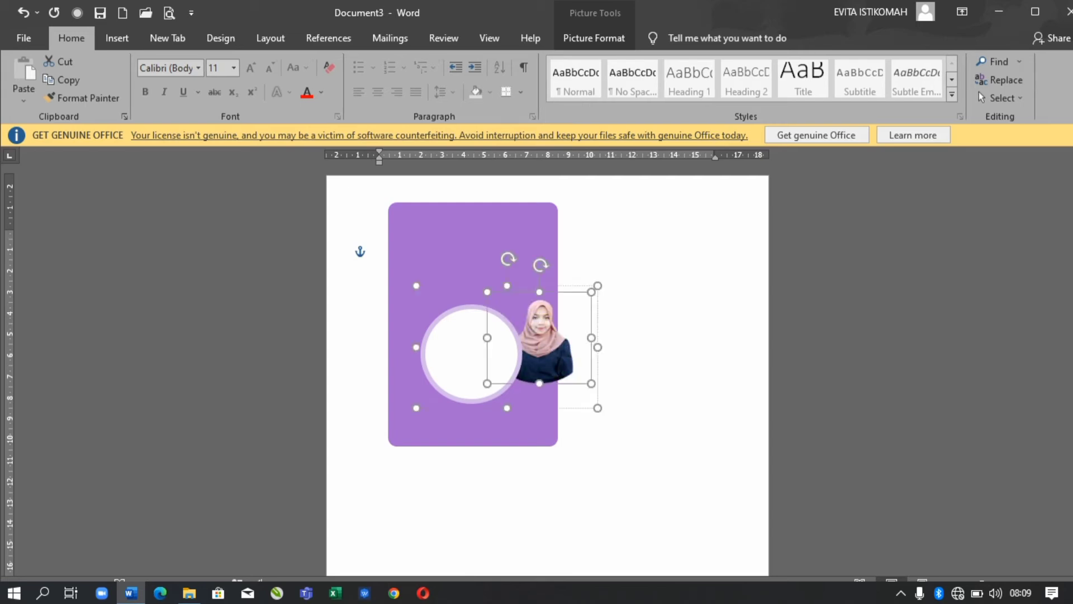
pyautogui.click(809, 80)
pyautogui.click(809, 80)
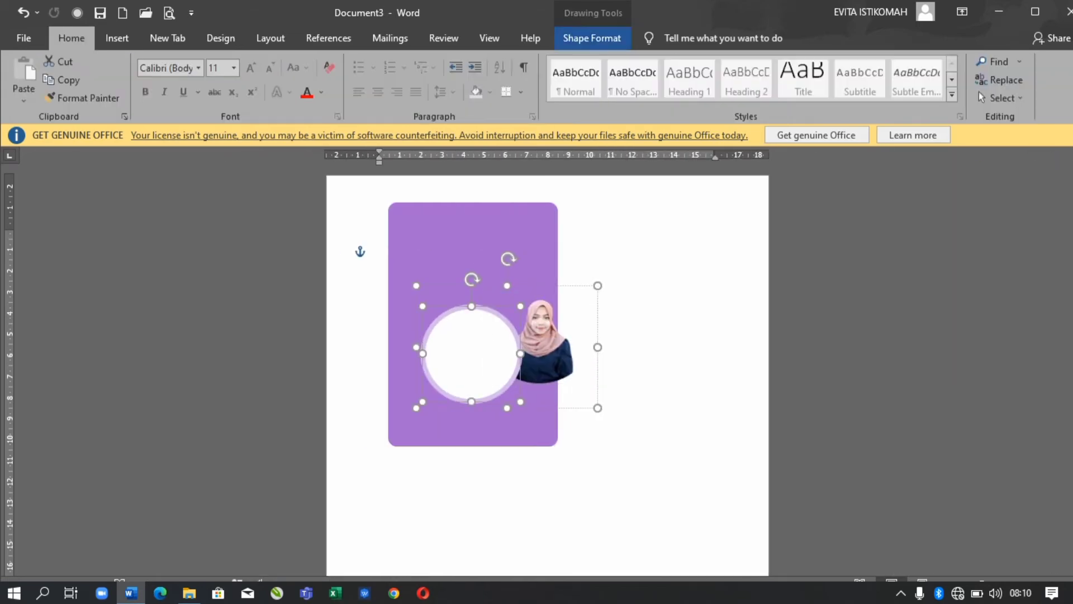
pyautogui.click(889, 61)
pyautogui.click(846, 98)
pyautogui.click(380, 249)
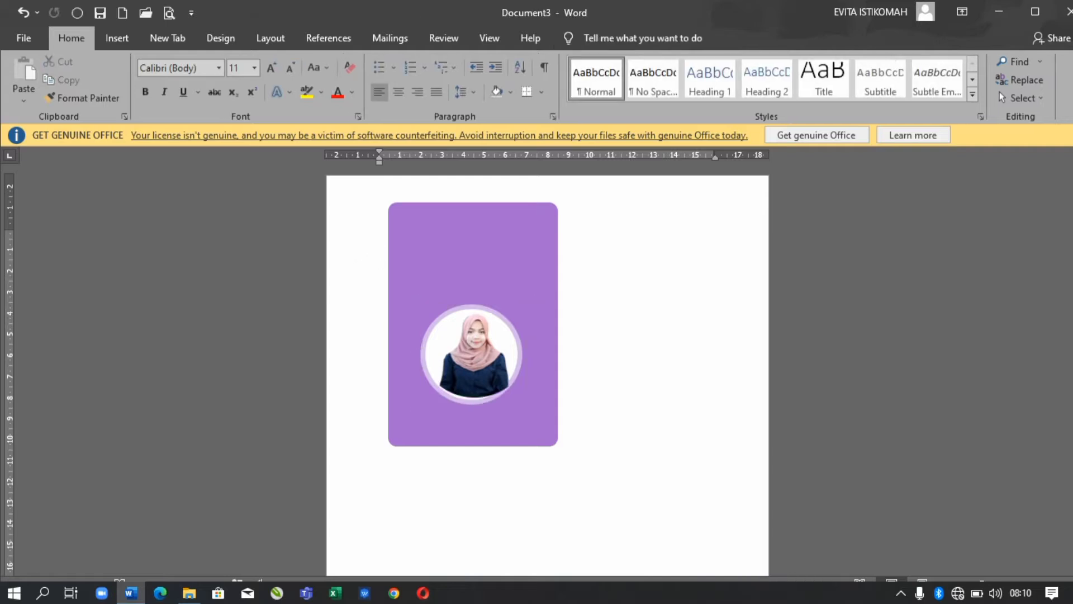
# - Step through undo and redo to review the photo circle edits
pyautogui.scroll(-1, 547, 369)
pyautogui.scroll(-4, 548, 369)
pyautogui.scroll(5, 548, 369)
pyautogui.scroll(3, 999, 92)
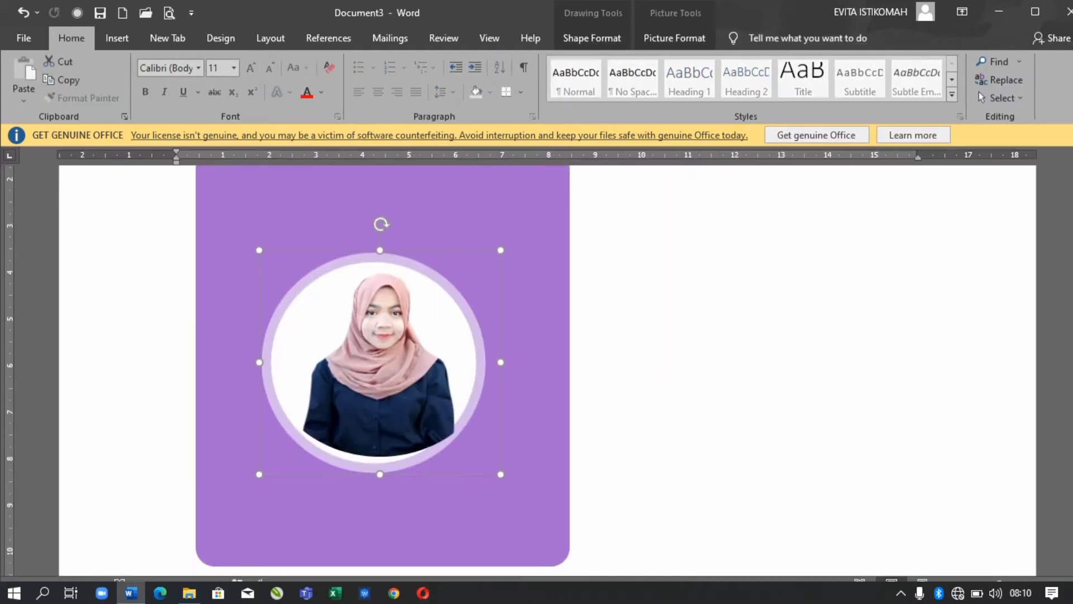
pyautogui.hotkey('ctrl', 'z')
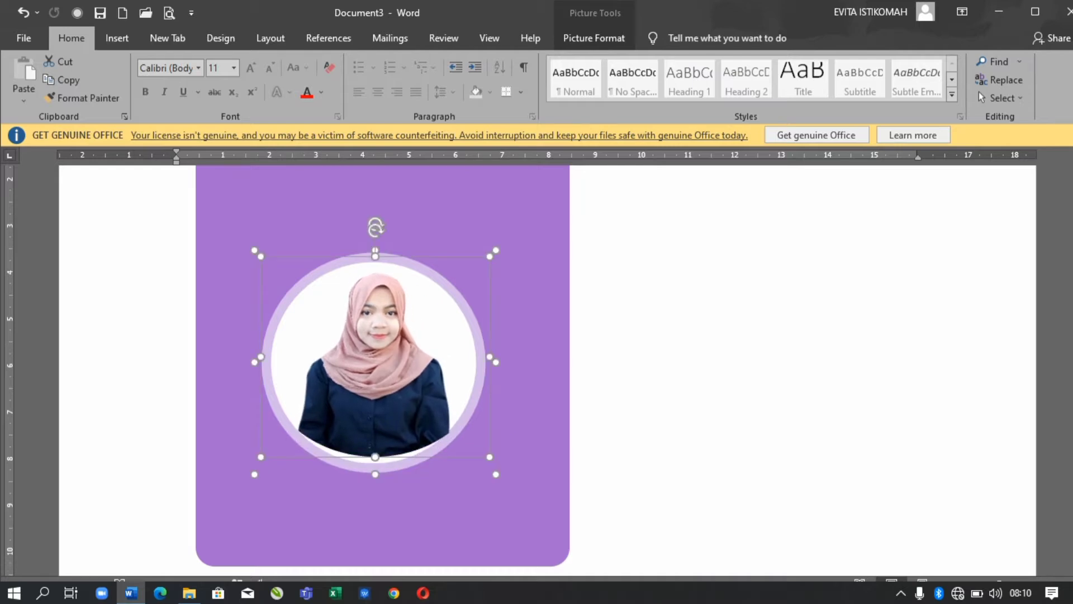
pyautogui.hotkey('ctrl', 'z')
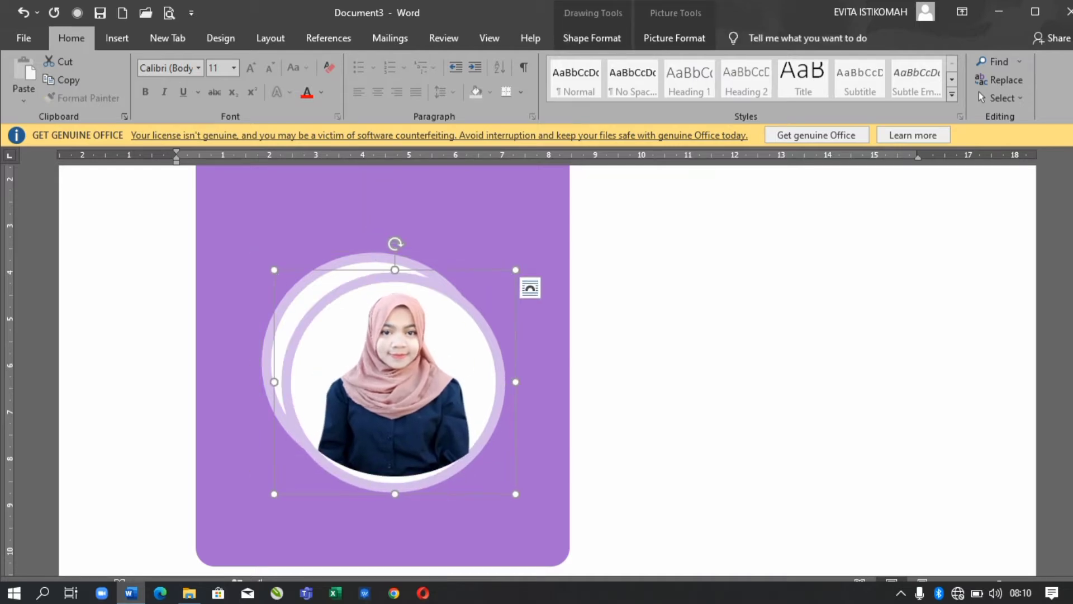
pyautogui.hotkey('ctrl', 'y')
pyautogui.hotkey('ctrl', 'y')
pyautogui.hotkey('ctrl', 'z')
pyautogui.hotkey('ctrl', 'z')
pyautogui.hotkey('ctrl', 'z')
pyautogui.hotkey('ctrl', 'z')
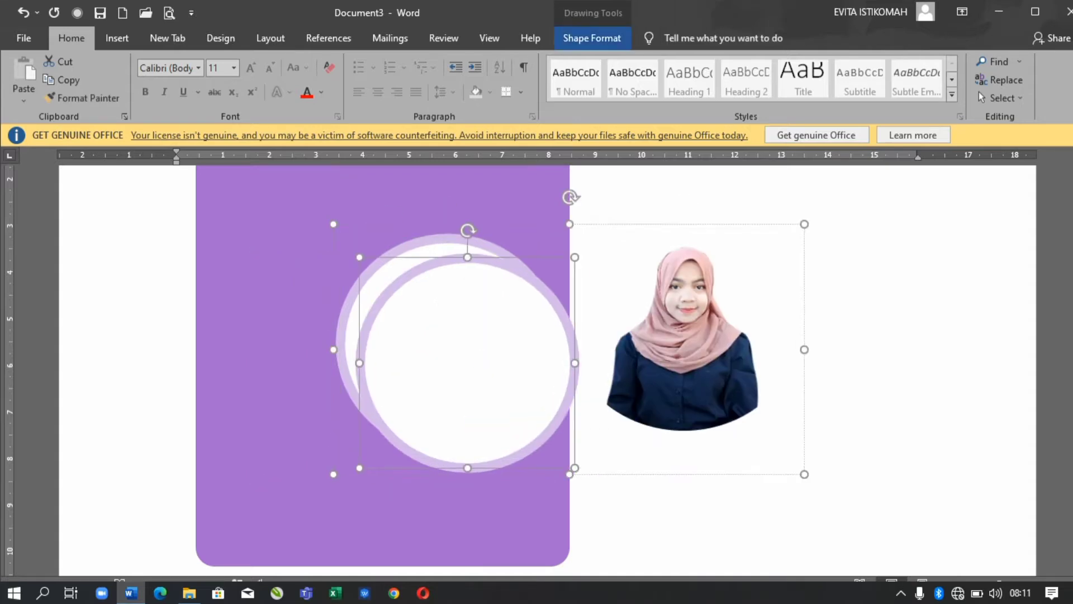
pyautogui.hotkey('ctrl', 'y')
pyautogui.hotkey('ctrl', 'y')
pyautogui.hotkey('ctrl', 'y')
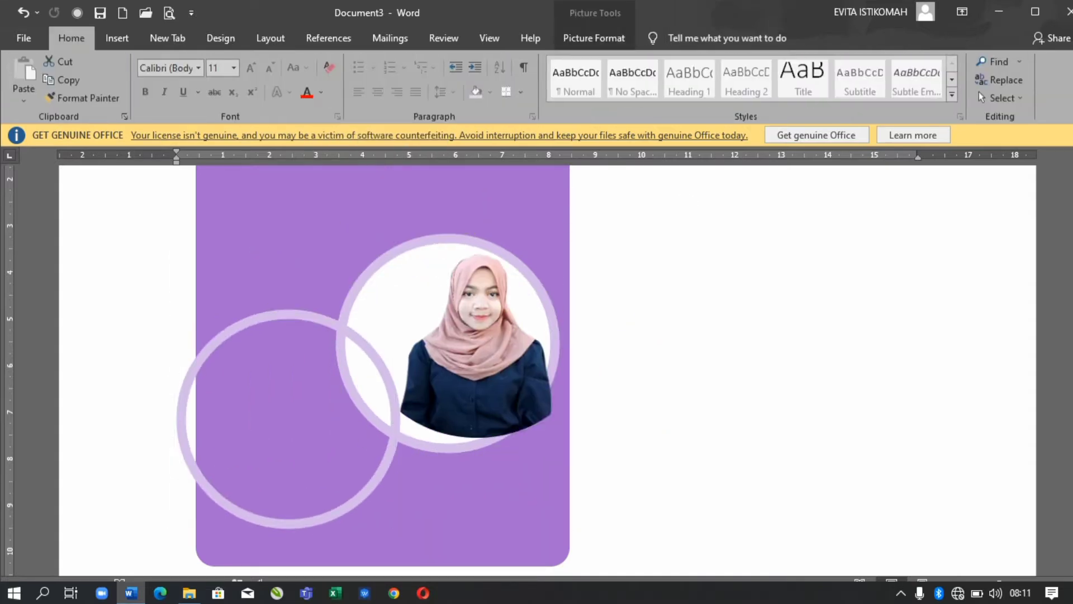
# - Undo back to the pale lavender ring centred around the photo on the card
pyautogui.hotkey('ctrl', 'z')
pyautogui.hotkey('ctrl', 'z')
pyautogui.hotkey('ctrl', 'z')
pyautogui.hotkey('ctrl', 'z')
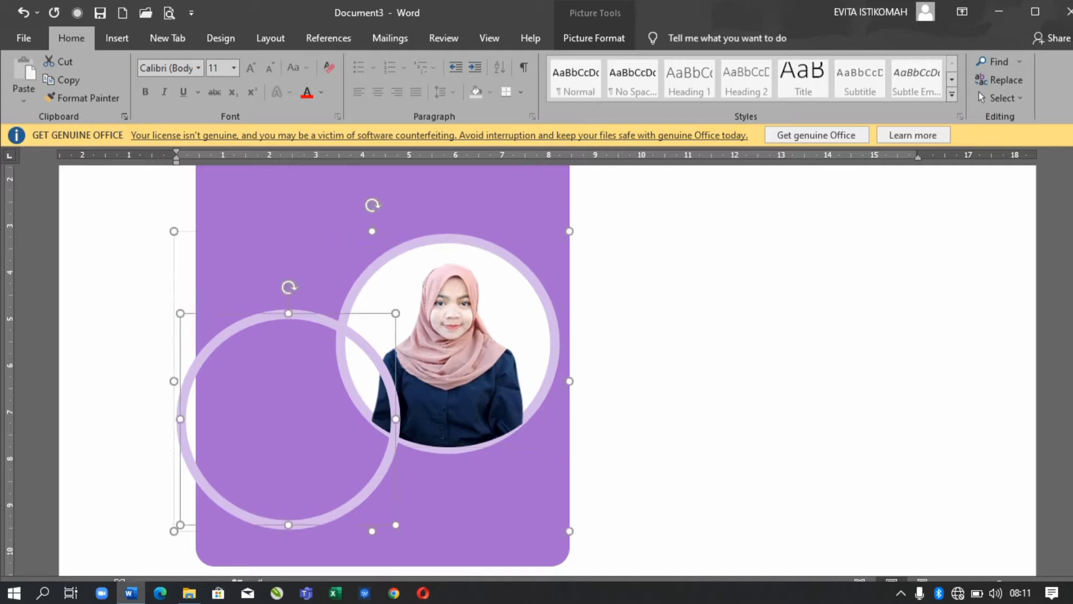
pyautogui.hotkey('ctrl', 'z')
pyautogui.hotkey('ctrl', 'z')
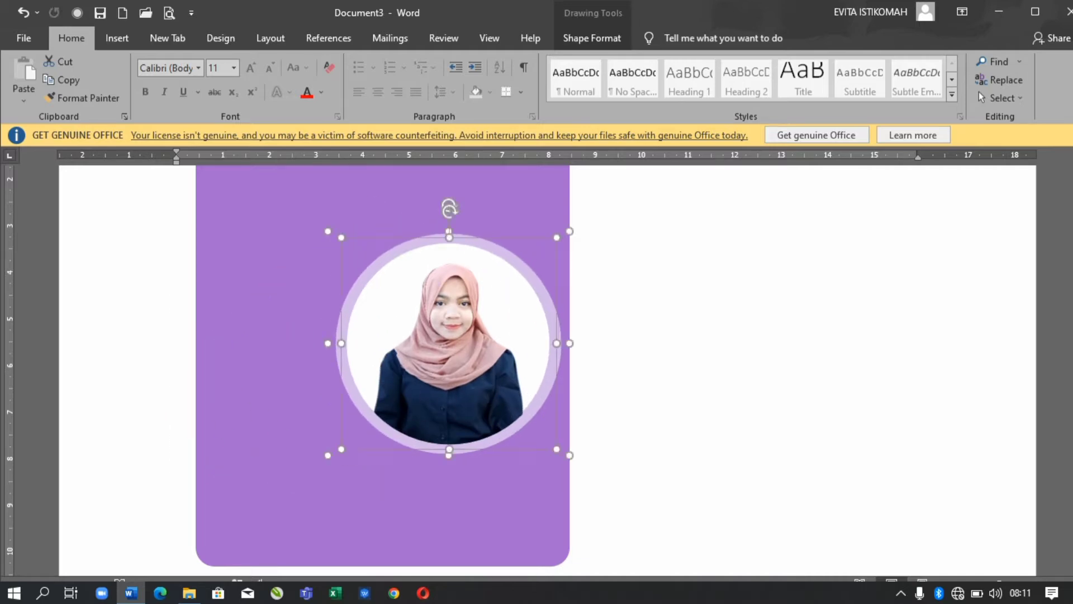
pyautogui.hotkey('ctrl', 'z')
pyautogui.hotkey('ctrl', 'z')
pyautogui.scroll(-3, 447, 364)
pyautogui.scroll(2, 448, 363)
pyautogui.hotkey('ctrl', 'z')
pyautogui.hotkey('ctrl', 'z')
pyautogui.hotkey('ctrl', 'z')
pyautogui.press('Escape')
pyautogui.hotkey('alt', 'n')
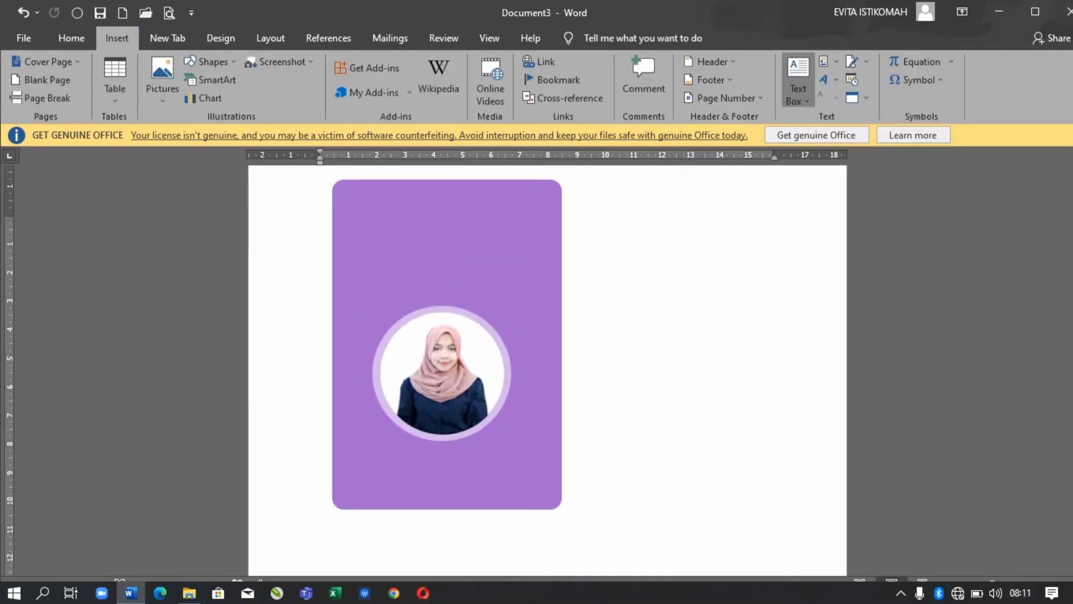
# - Add a text box with the person's name and drag it onto the card above the photo
pyautogui.press('x')
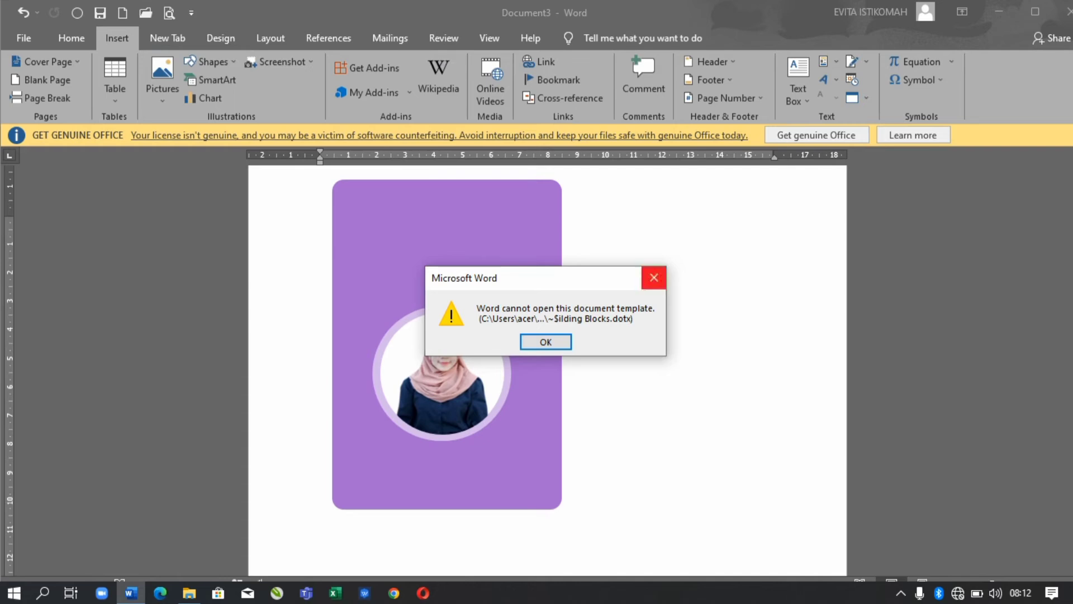
pyautogui.press('Return')
pyautogui.press('Return')
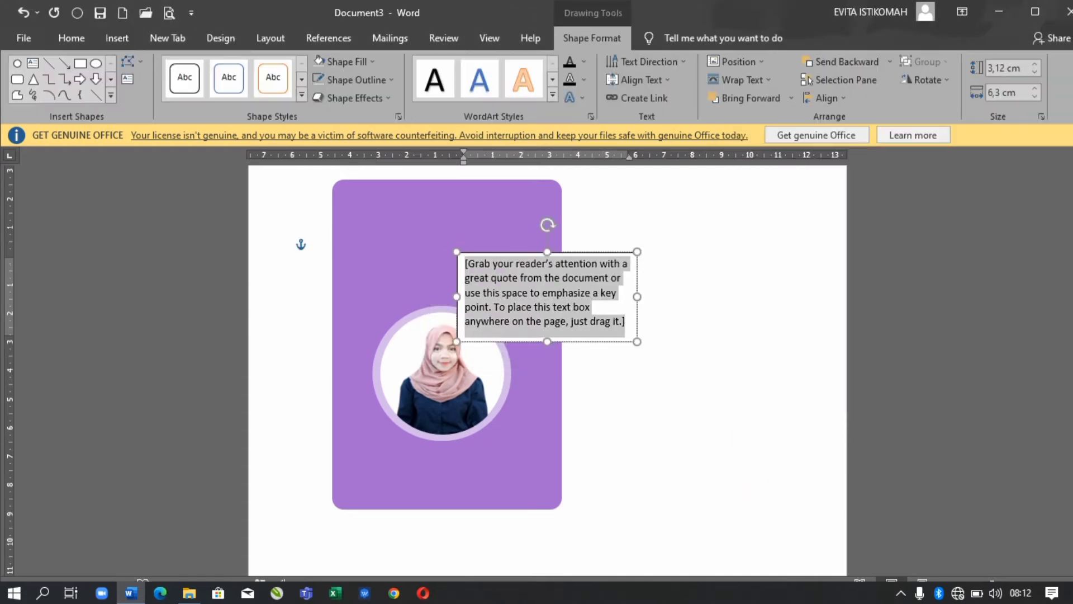
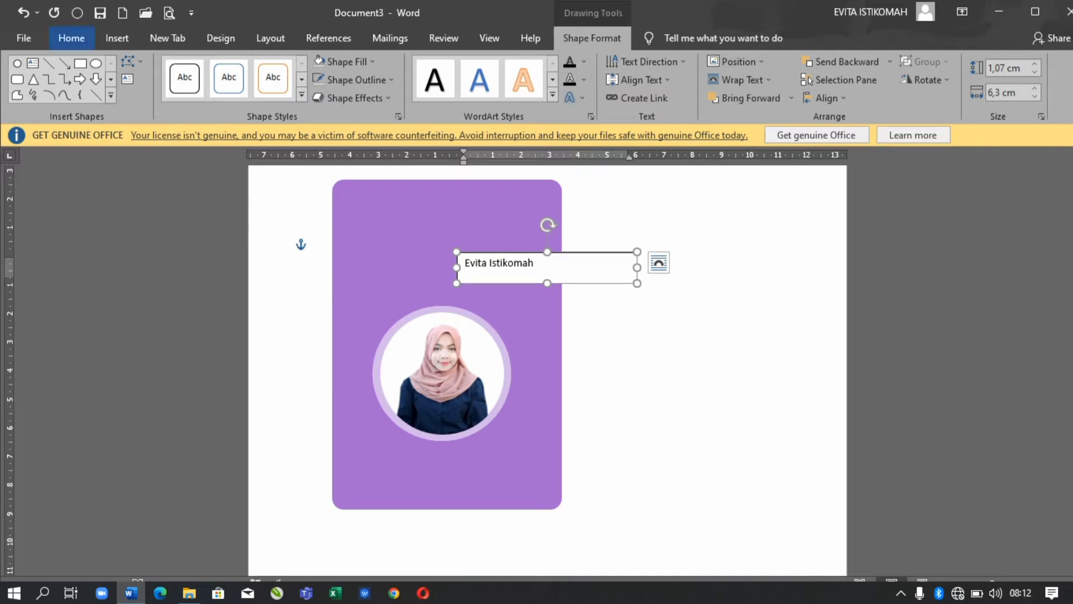
pyautogui.moveTo(503, 252); pyautogui.dragTo(453, 221)
# - Remove the name box's fill and outline
pyautogui.click(344, 61)
pyautogui.press('n')
pyautogui.hotkey('alt', 'j')
pyautogui.press('d')
# - Make the name text white
pyautogui.press('s')
pyautogui.press('o')
pyautogui.press('n')
pyautogui.hotkey('alt', 'h')
pyautogui.press('f')
pyautogui.press('c')
pyautogui.press('Down')
pyautogui.press('Return')
pyautogui.hotkey('alt', 'h')
pyautogui.press('f')
pyautogui.press('g')
# - Try the Abstract Groovy and Agustus Merdeka fonts on the name
pyautogui.hotkey('alt', 'h')
pyautogui.press('f')
pyautogui.press('f')
pyautogui.hotkey('alt', 'Down')
pyautogui.press('Down')
pyautogui.press('Up')
pyautogui.press('Up')
pyautogui.write('a')
pyautogui.press('Return')
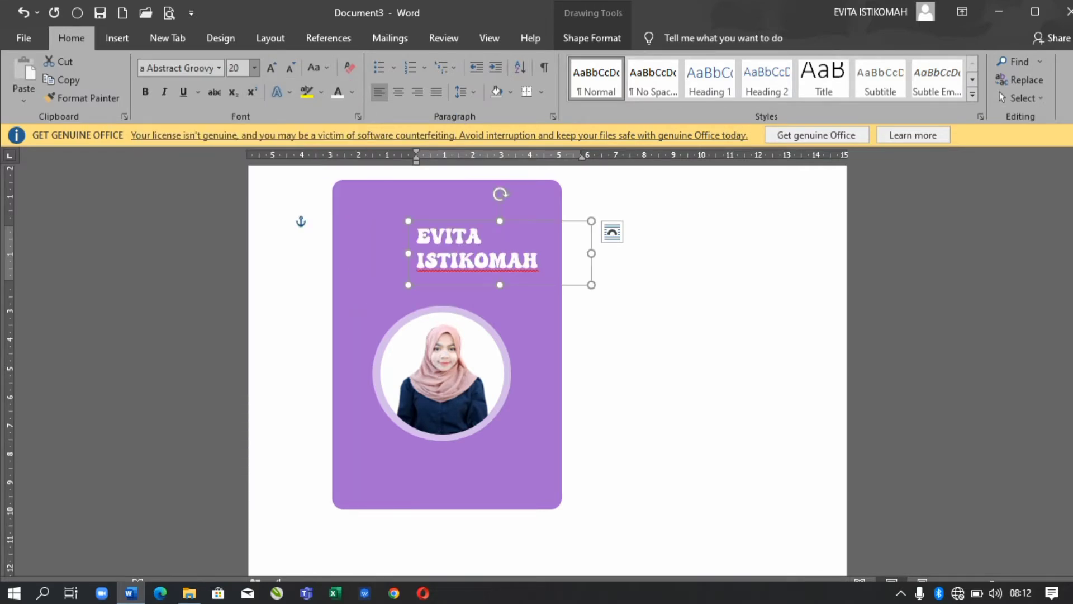
pyautogui.hotkey('alt', 'h')
pyautogui.press('f')
pyautogui.press('f')
pyautogui.hotkey('alt', 'Down')
pyautogui.press('Down')
pyautogui.press('Return')
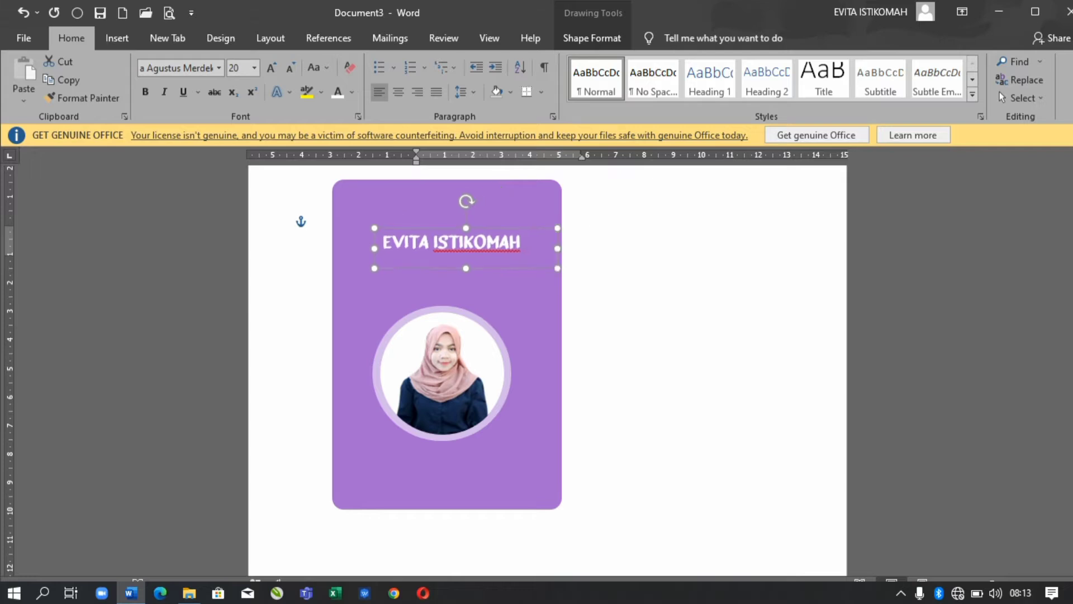
# - Set the name in Arial Black at 20 pt
pyautogui.hotkey('alt', 'h')
pyautogui.press('f')
pyautogui.press('f')
pyautogui.hotkey('alt', 'Down')
pyautogui.press('Down')
pyautogui.press('Down')
pyautogui.press('Down')
pyautogui.press('Down')
pyautogui.press('Down')
pyautogui.press('Down')
pyautogui.press('Down')
pyautogui.press('Down')
pyautogui.press('Down')
pyautogui.press('Up')
pyautogui.press('Up')
pyautogui.press('Up')
pyautogui.press('Up')
pyautogui.press('Up')
pyautogui.press('Up')
pyautogui.press('Up')
pyautogui.press('Down')
pyautogui.press('Down')
pyautogui.press('Down')
pyautogui.press('Down')
pyautogui.press('Down')
pyautogui.press('Down')
pyautogui.press('Down')
pyautogui.press('Down')
pyautogui.press('Down')
pyautogui.press('Down')
pyautogui.press('Down')
pyautogui.press('Down')
pyautogui.press('Down')
pyautogui.press('Down')
pyautogui.press('Up')
pyautogui.press('Up')
pyautogui.press('Return')
pyautogui.hotkey('ctrl', 'shift', ',')
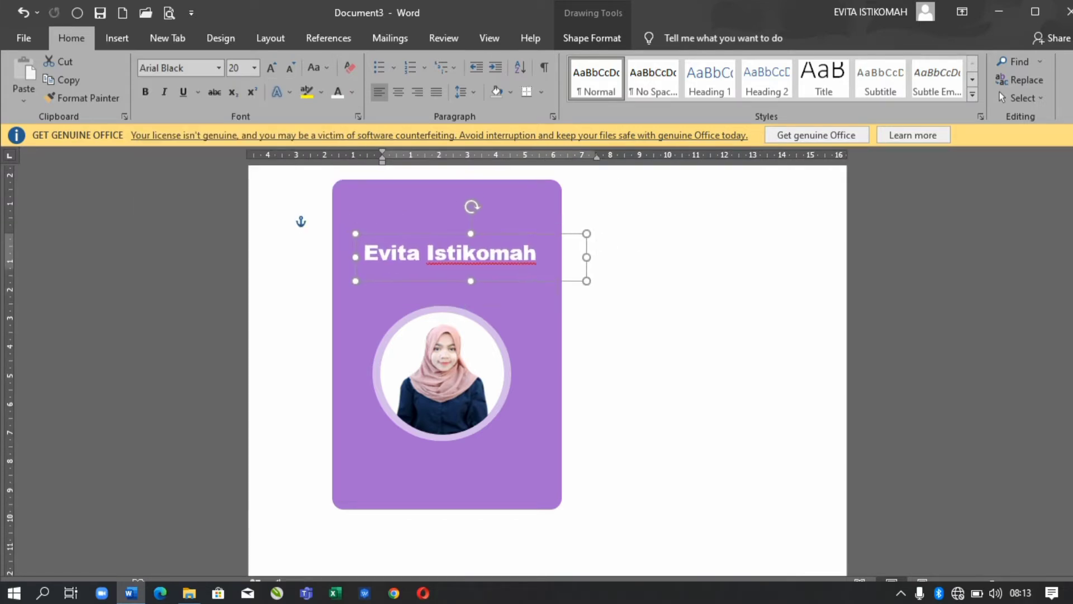
pyautogui.hotkey('ctrl', 'shift', '.')
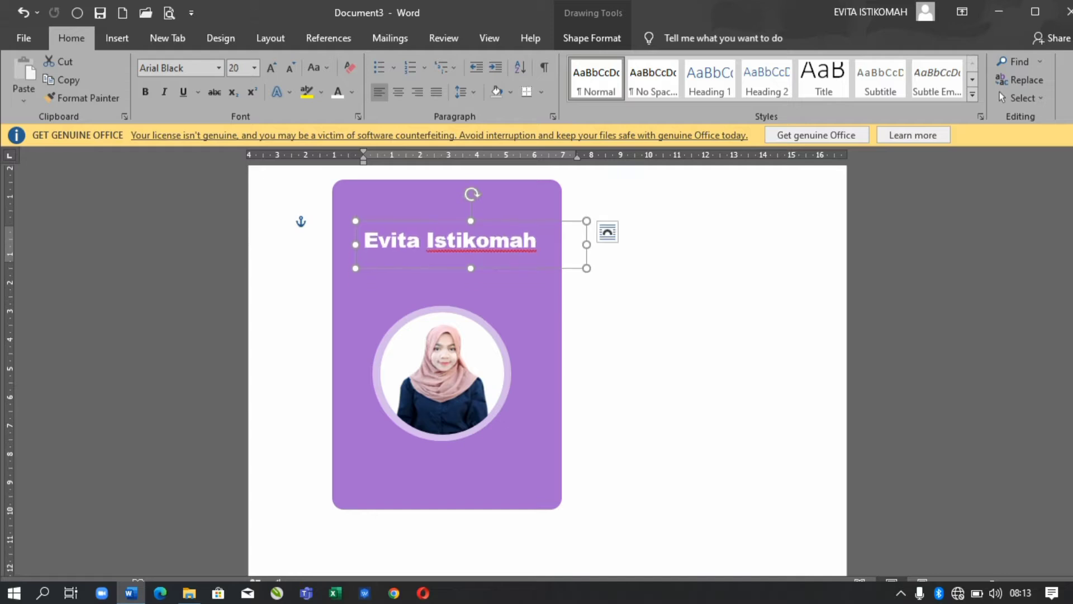
# - Duplicate the name text box and move the copy below the name
pyautogui.press('Tab')
pyautogui.hotkey('shift', 'Tab')
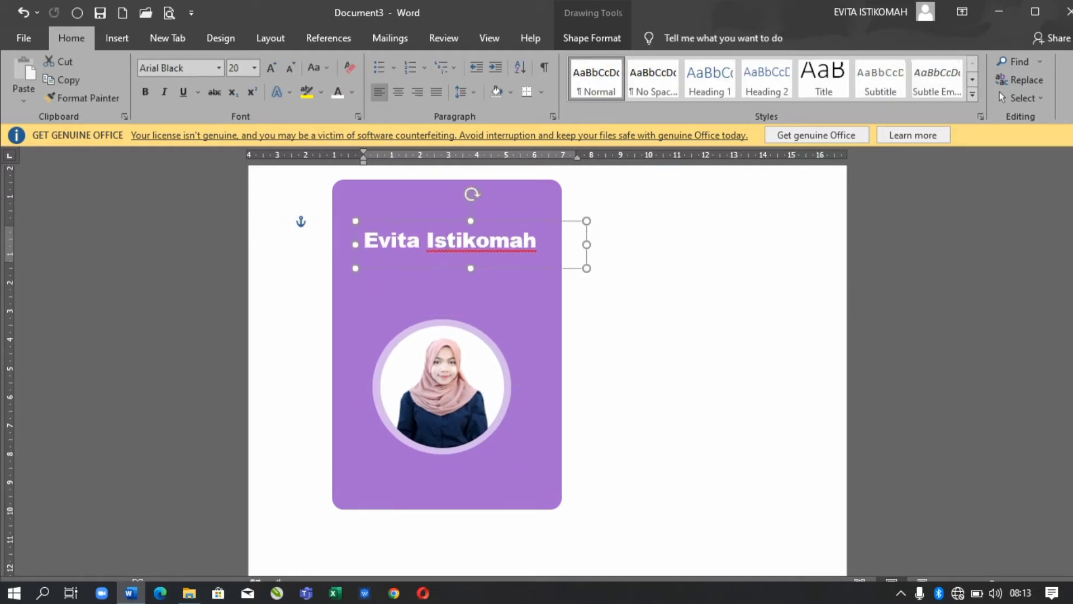
pyautogui.hotkey('ctrl', 'd')
pyautogui.press('Down')
pyautogui.press('Down')
pyautogui.press('Down')
# - Centre the Admin Sosial Media subtitle and set the Keahlian heading to Arial
pyautogui.press('Return')
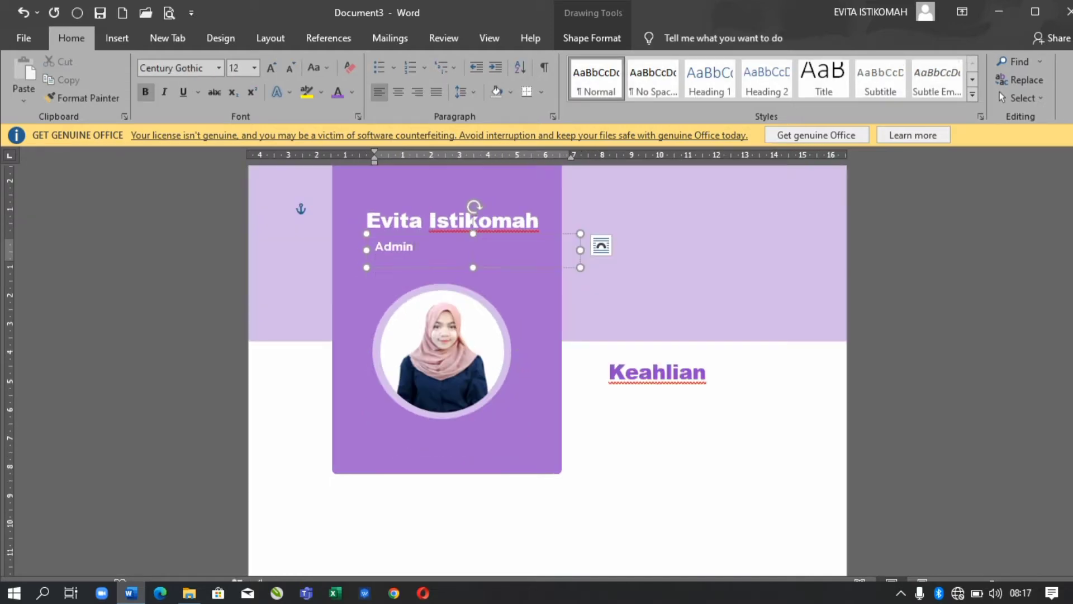
pyautogui.hotkey('ctrl', 'e')
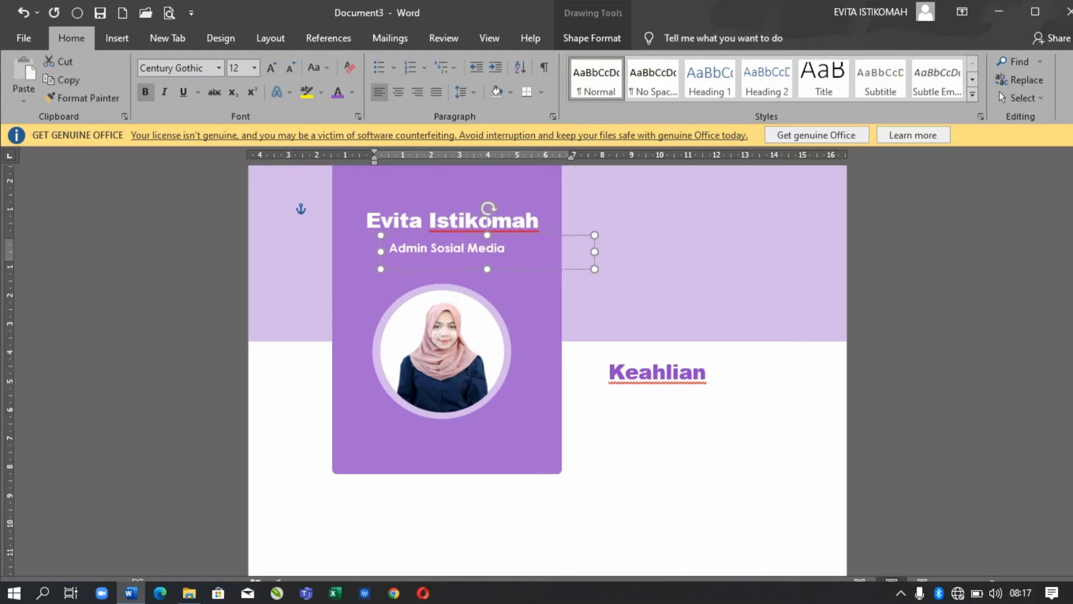
pyautogui.press('Tab')
pyautogui.click(219, 67)
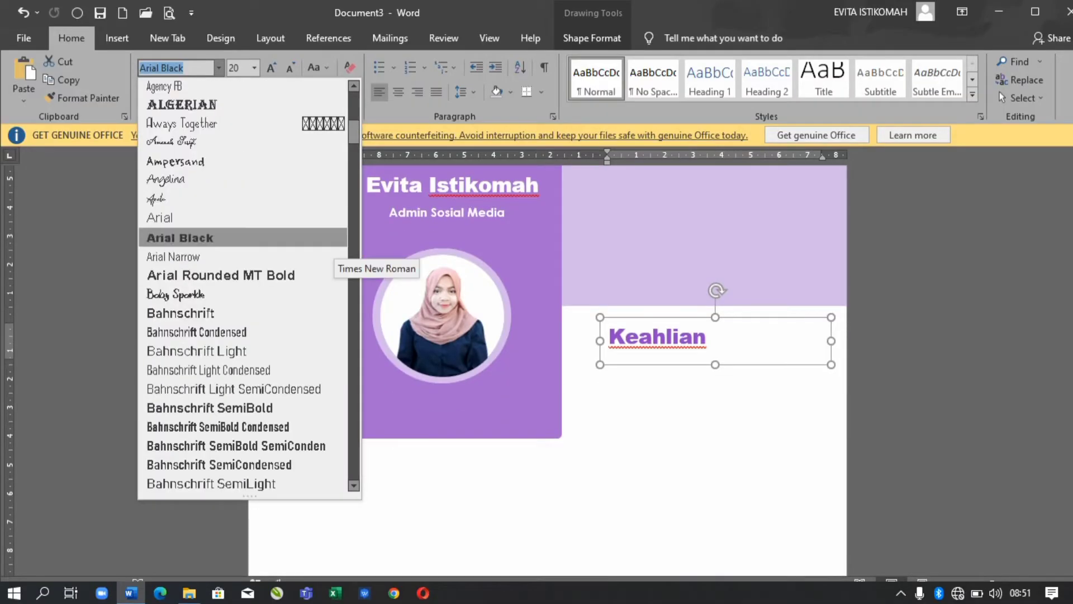
pyautogui.press('Return')
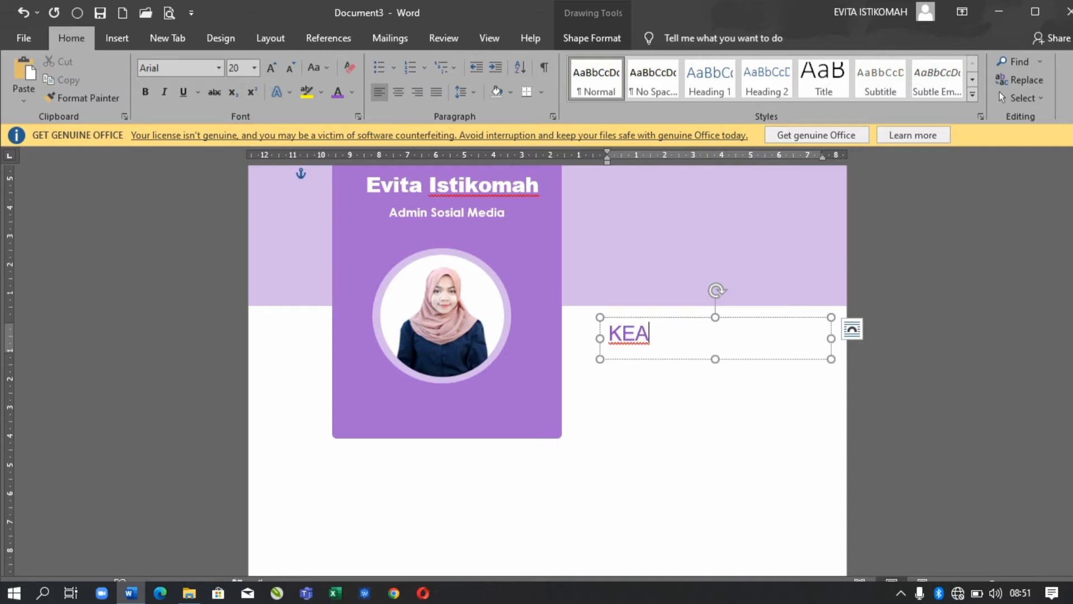
# - Nudge KEAHLIAN right and down, switch it to Century Gothic, and duplicate it lower down
pyautogui.press('Right')
pyautogui.press('Right')
pyautogui.press('Down')
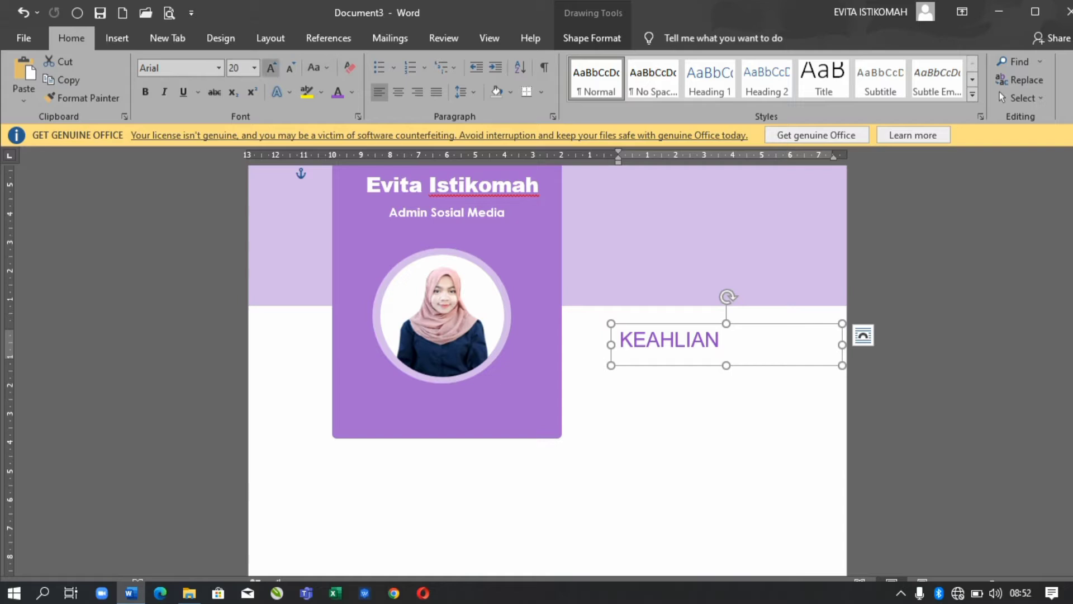
pyautogui.click(218, 68)
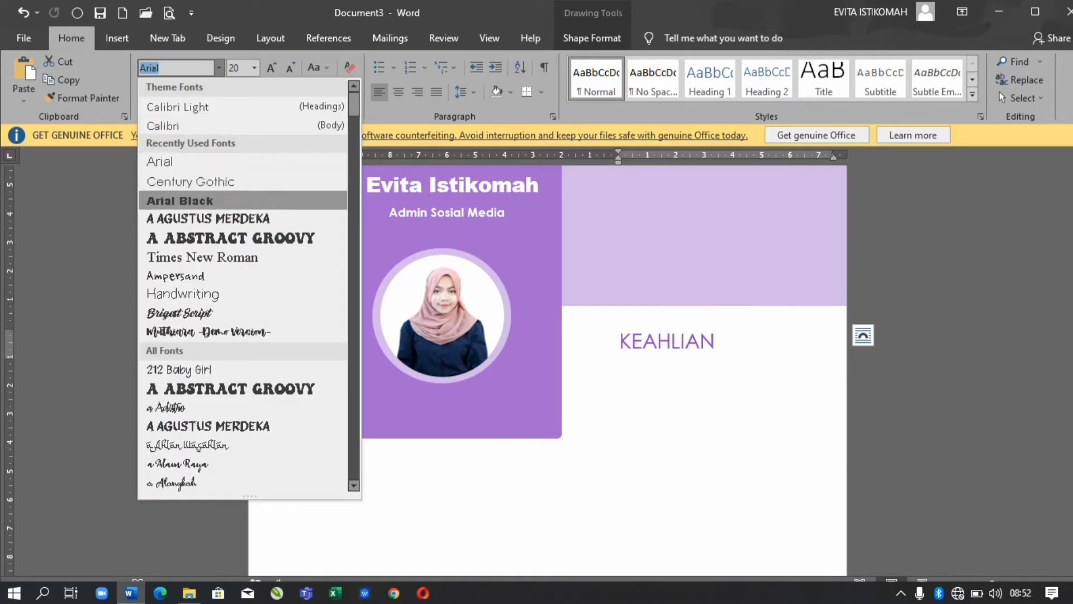
pyautogui.click(168, 181)
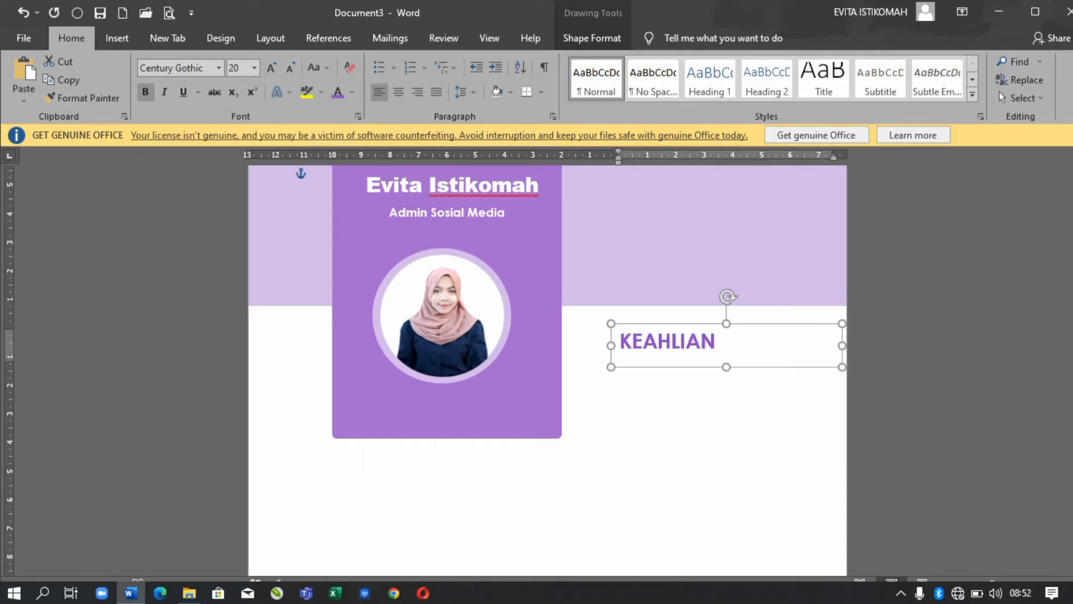
pyautogui.hotkey('ctrl', 'd')
pyautogui.press('Down')
pyautogui.press('Down')
pyautogui.press('Down')
pyautogui.press('Down')
pyautogui.press('Down')
pyautogui.press('Down')
pyautogui.press('Down')
pyautogui.press('Down')
pyautogui.press('Down')
pyautogui.press('Down')
pyautogui.press('Down')
pyautogui.press('Down')
pyautogui.press('Down')
pyautogui.press('Down')
pyautogui.press('Down')
pyautogui.press('Down')
pyautogui.press('Down')
pyautogui.press('Down')
pyautogui.press('Down')
pyautogui.press('Down')
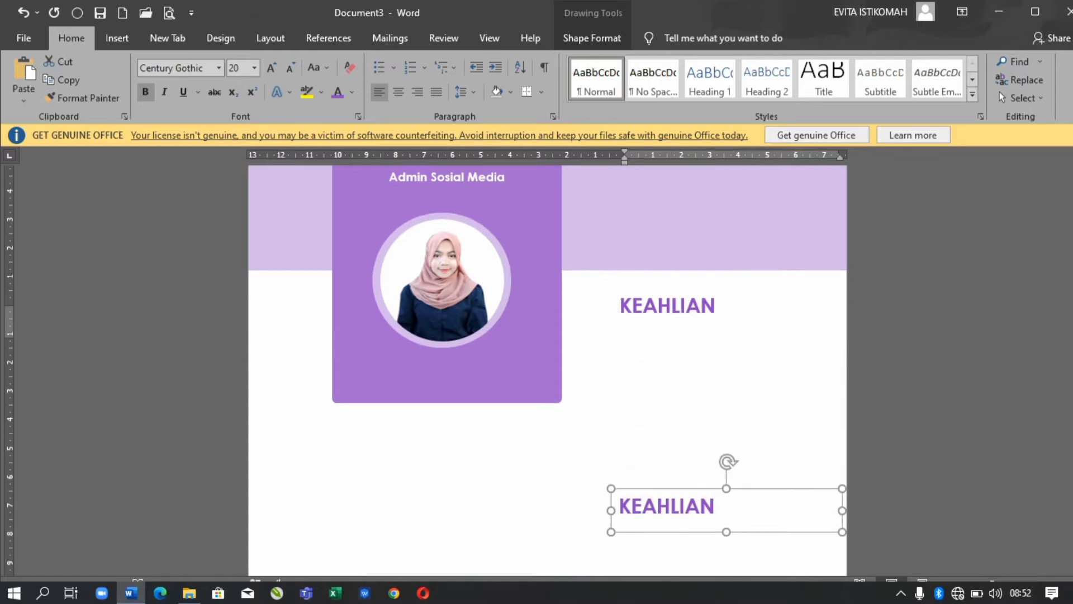
# - Maximise the window and retype the duplicate heading as PENGALAMAN
pyautogui.press('super+Up')
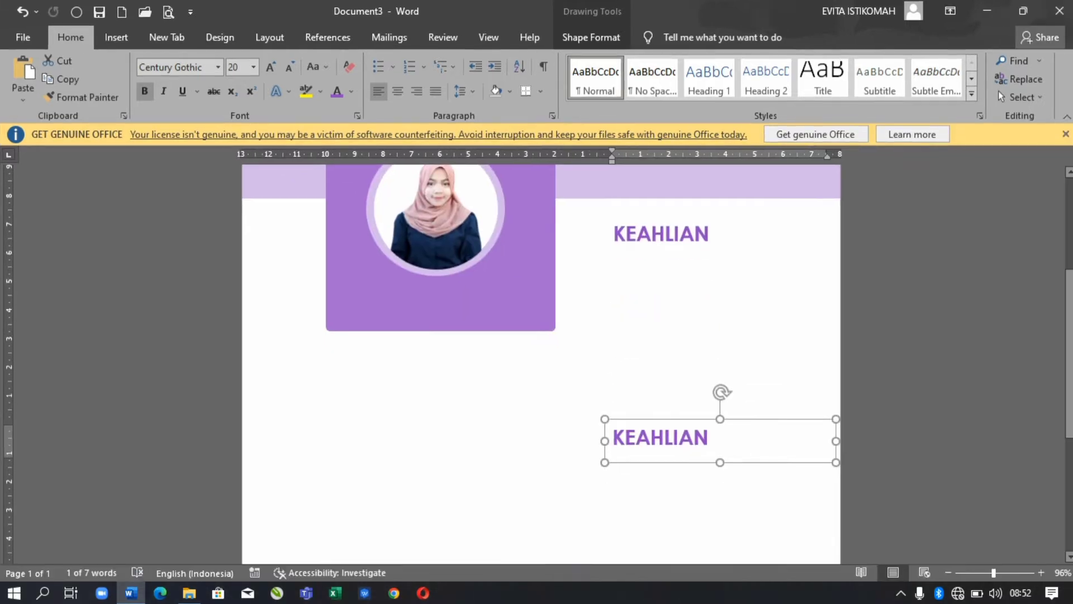
pyautogui.press('Down')
pyautogui.press('Down')
pyautogui.press('Down')
pyautogui.press('Down')
pyautogui.press('Right')
pyautogui.hotkey('ctrl', 'BackSpace')
pyautogui.write('PENGALAMAN')
pyautogui.press('Escape')
# - Copy the heading, place it under the purple card, and retype it as PROFIL PRIBADI
pyautogui.hotkey('ctrl', 'd')
pyautogui.press('Left')
pyautogui.press('Left')
pyautogui.press('Left')
pyautogui.press('Left')
pyautogui.press('Left')
pyautogui.press('Left')
pyautogui.press('Left')
pyautogui.press('Left')
pyautogui.press('Left')
pyautogui.press('Left')
pyautogui.press('Left')
pyautogui.press('Left')
pyautogui.press('Left')
pyautogui.press('Left')
pyautogui.press('Left')
pyautogui.press('Left')
pyautogui.press('Left')
pyautogui.press('Left')
pyautogui.press('Left')
pyautogui.press('Left')
pyautogui.press('Up')
pyautogui.press('Up')
pyautogui.press('Up')
pyautogui.press('Up')
pyautogui.press('Up')
pyautogui.press('Left')
pyautogui.press('Left')
pyautogui.press('Up')
pyautogui.hotkey('shift', 'Left')
pyautogui.hotkey('shift', 'Left')
pyautogui.hotkey('shift', 'Left')
pyautogui.hotkey('shift', 'Left')
pyautogui.hotkey('shift', 'Left')
pyautogui.hotkey('shift', 'Left')
pyautogui.hotkey('shift', 'Left')
pyautogui.hotkey('shift', 'Left')
pyautogui.hotkey('shift', 'Left')
pyautogui.hotkey('shift', 'Left')
pyautogui.write('pROFIL PRIBADI')
pyautogui.press('Escape')
# - Add PENDIDIKAN and HOBI headings as copies further down the page
pyautogui.hotkey('ctrl', 'd')
pyautogui.press('Down')
pyautogui.press('Down')
pyautogui.press('Down')
pyautogui.press('Down')
pyautogui.press('Down')
pyautogui.press('Down')
pyautogui.press('Down')
pyautogui.press('Down')
pyautogui.press('Down')
pyautogui.press('Down')
pyautogui.press('Down')
pyautogui.press('Down')
pyautogui.press('Down')
pyautogui.press('Down')
pyautogui.press('Down')
pyautogui.press('Down')
pyautogui.press('Down')
pyautogui.press('Down')
pyautogui.press('Down')
pyautogui.press('Down')
pyautogui.scroll(-4, 998, 91)
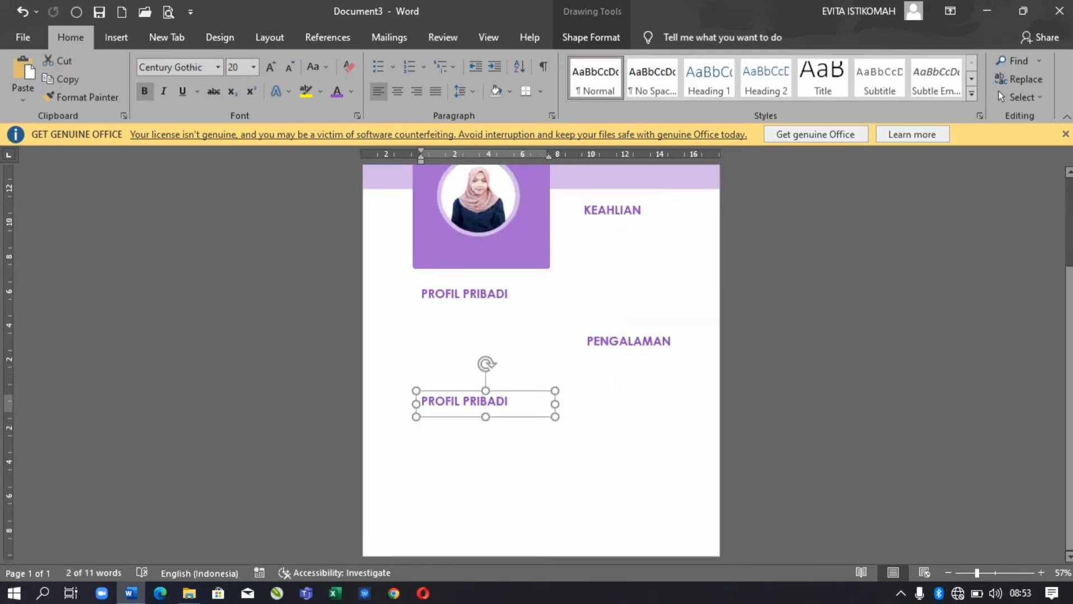
pyautogui.hotkey('ctrl', 'a')
pyautogui.write('PENDIDIKAN')
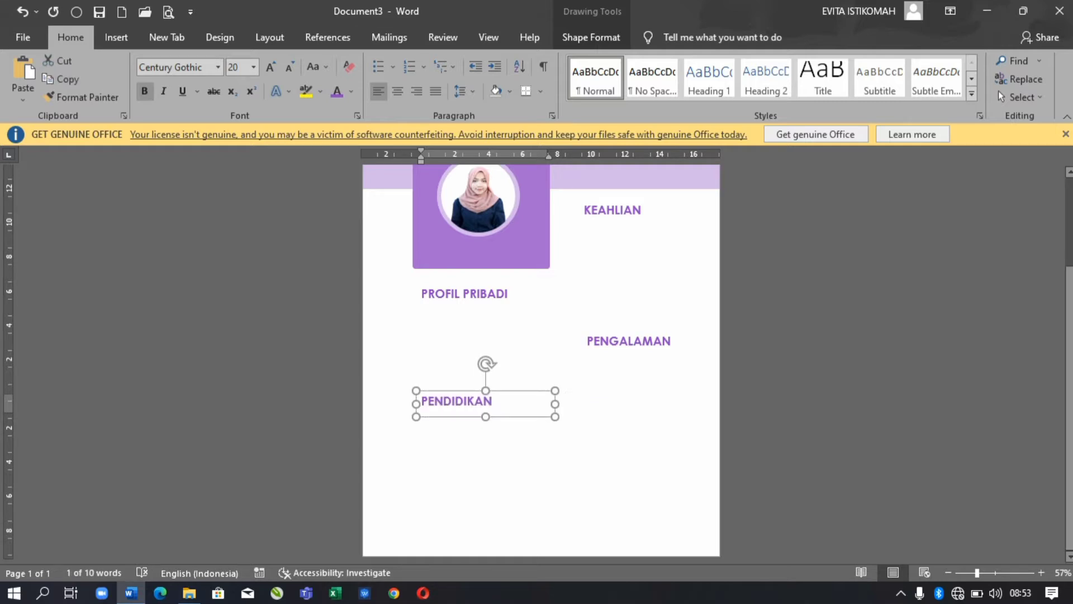
pyautogui.hotkey('ctrl', 'd')
pyautogui.press('Down')
pyautogui.press('Down')
pyautogui.press('Down')
pyautogui.press('Down')
pyautogui.press('Down')
pyautogui.press('Down')
pyautogui.press('Down')
pyautogui.press('Down')
pyautogui.press('Down')
pyautogui.press('Down')
pyautogui.press('Down')
pyautogui.press('Down')
pyautogui.press('Down')
pyautogui.press('Down')
pyautogui.press('Down')
pyautogui.press('Down')
pyautogui.hotkey('ctrl', 'a')
pyautogui.write('HOBI')
pyautogui.press('Escape')
pyautogui.press('Escape')
# - Return to the top of the page and bring up the Insert shapes gallery
pyautogui.hotkey('ctrl', 'Home')
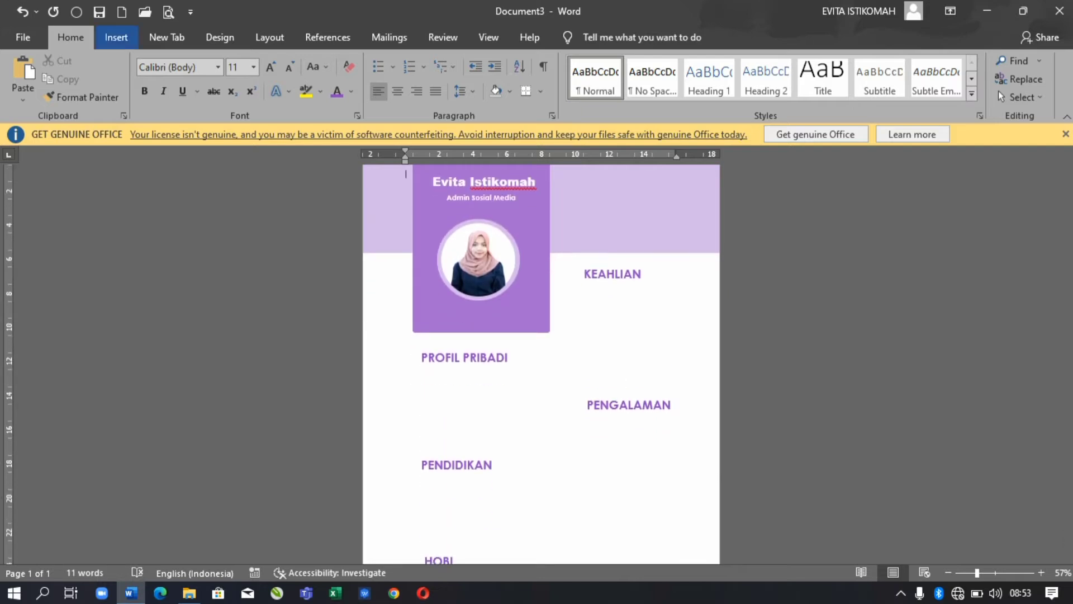
pyautogui.hotkey('alt', 'n')
pyautogui.scroll(-1, 541, 364)
pyautogui.click(210, 61)
# - Draw a tall rectangle to the bottom-right corner and fill it pale lavender #EFE4F8
pyautogui.press('Escape')
pyautogui.moveTo(548, 264); pyautogui.dragTo(684, 557)
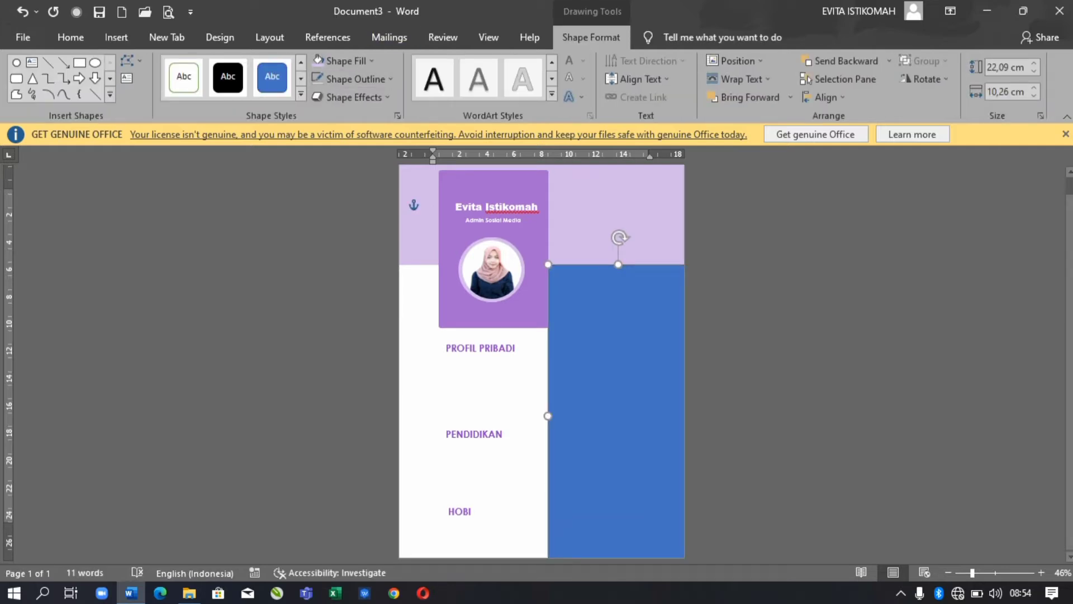
pyautogui.click(344, 60)
pyautogui.click(331, 216)
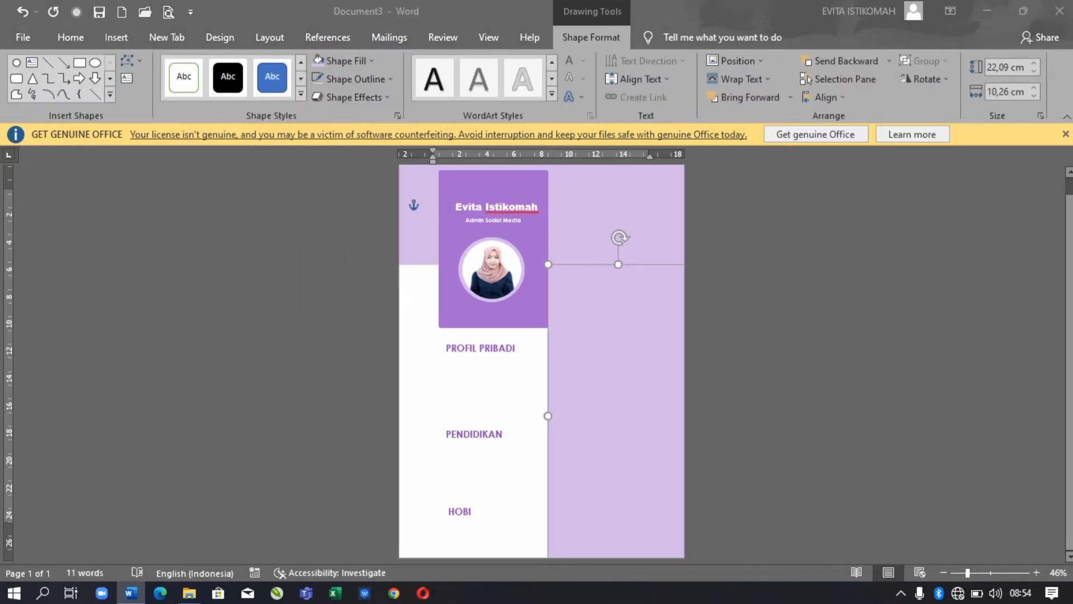
pyautogui.click(332, 147)
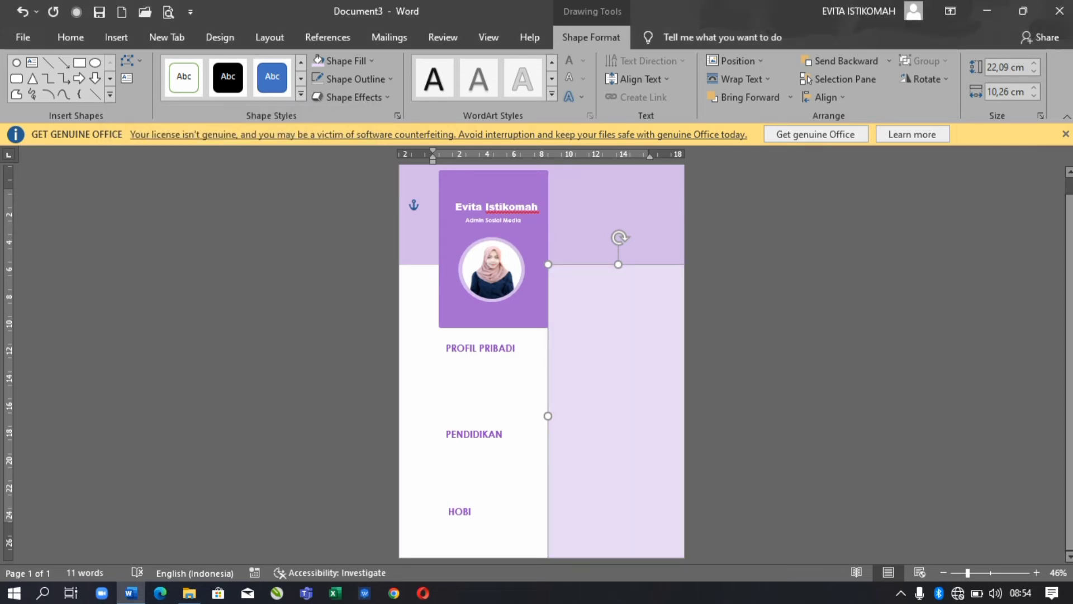
pyautogui.click(344, 60)
pyautogui.click(372, 252)
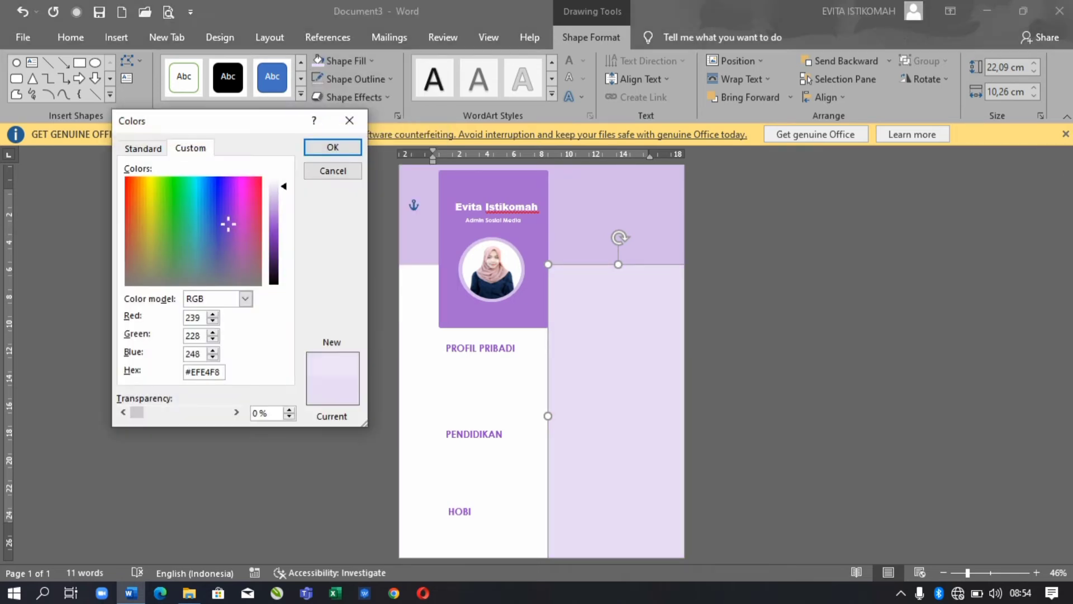
pyautogui.press('Return')
# - Send the lavender column backward behind the KEAHLIAN and PENGALAMAN headings
pyautogui.click(433, 201)
pyautogui.click(614, 391)
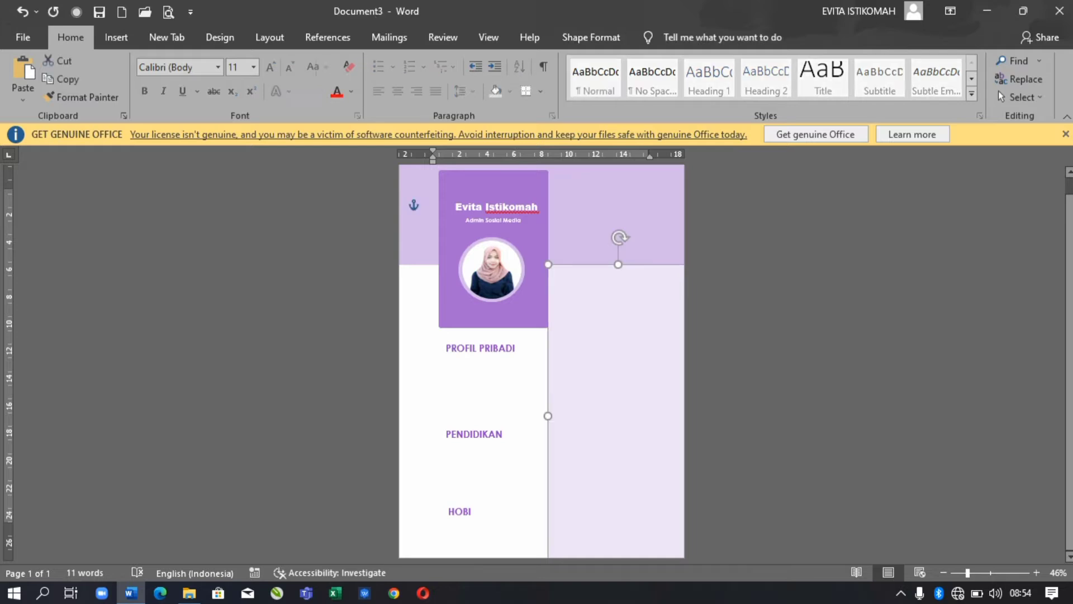
pyautogui.click(591, 37)
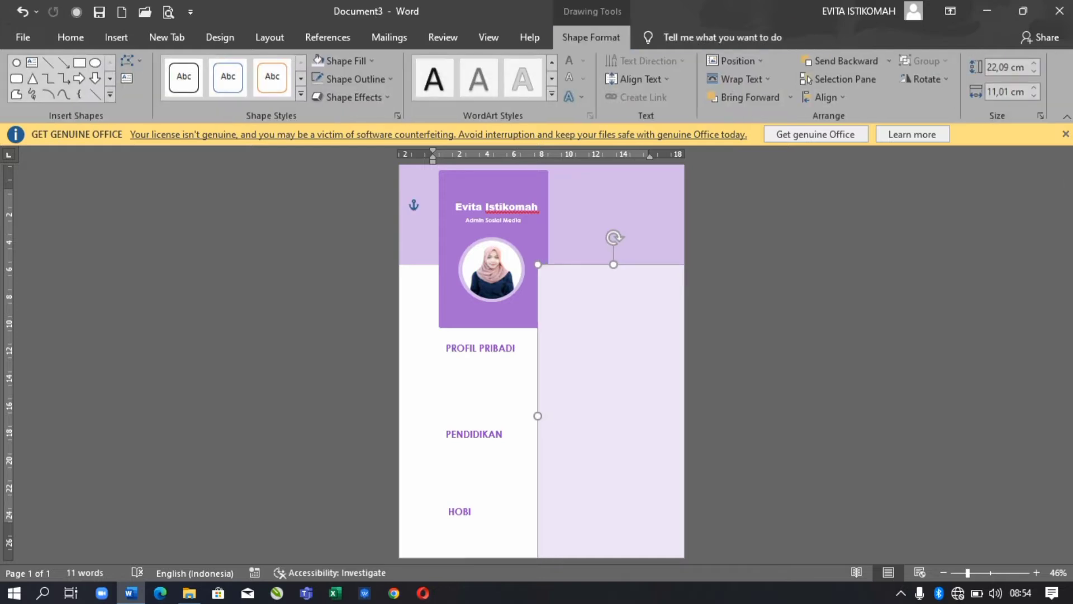
pyautogui.click(844, 60)
pyautogui.click(888, 60)
pyautogui.click(838, 78)
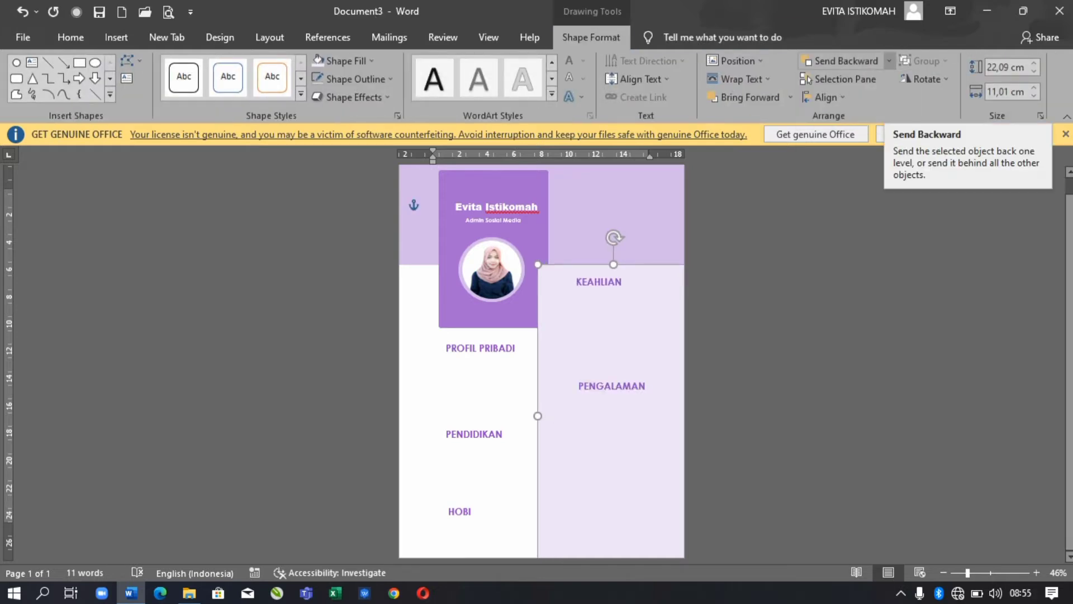
pyautogui.click(433, 201)
# - Shift the purple name card's contents slightly left
pyautogui.click(497, 208)
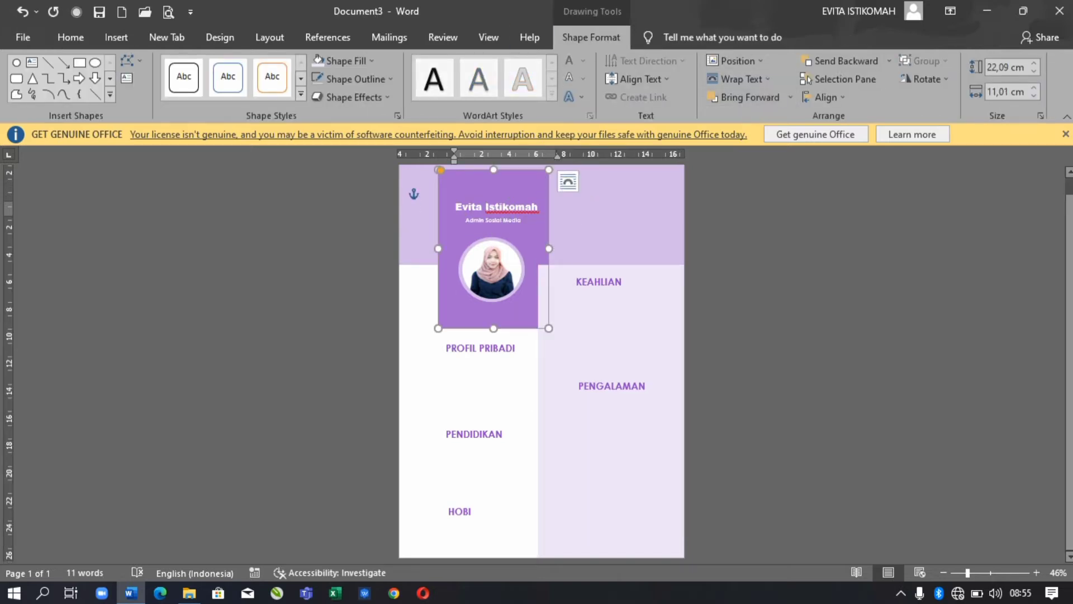
pyautogui.click(492, 206)
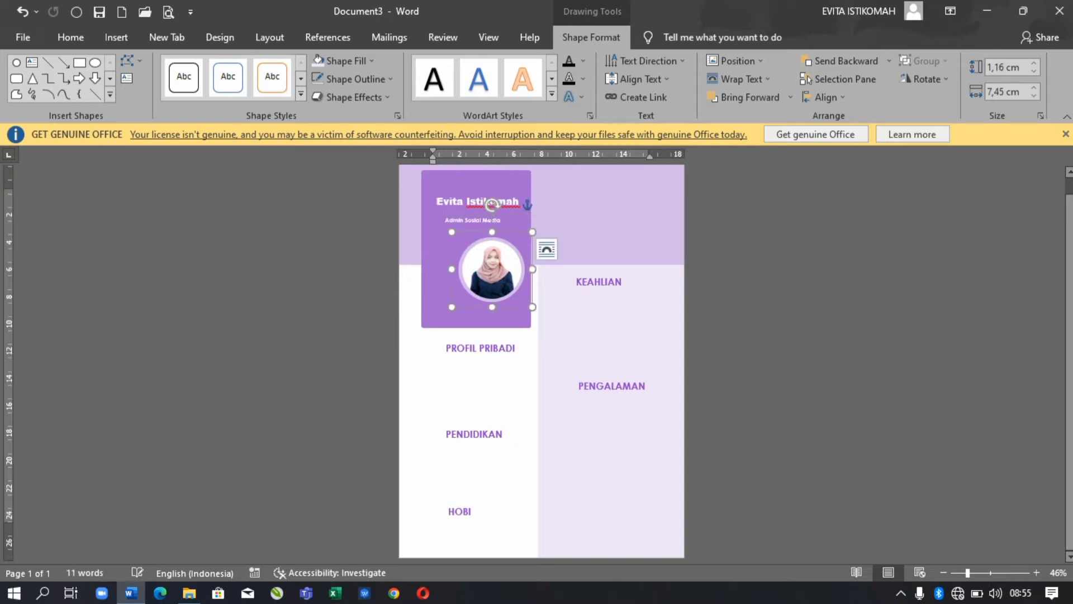
pyautogui.click(491, 269)
pyautogui.click(547, 201)
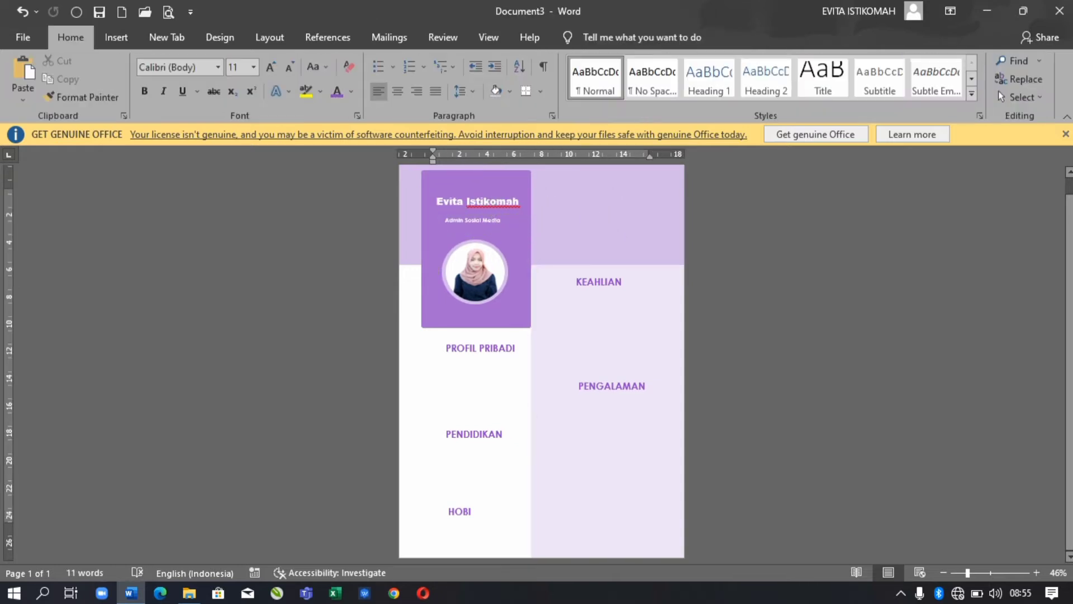
pyautogui.click(481, 347)
# - Line up the PROFIL PRIBADI, PENDIDIKAN and HOBI heading boxes
pyautogui.moveTo(466, 356); pyautogui.dragTo(467, 347)
pyautogui.click(474, 434)
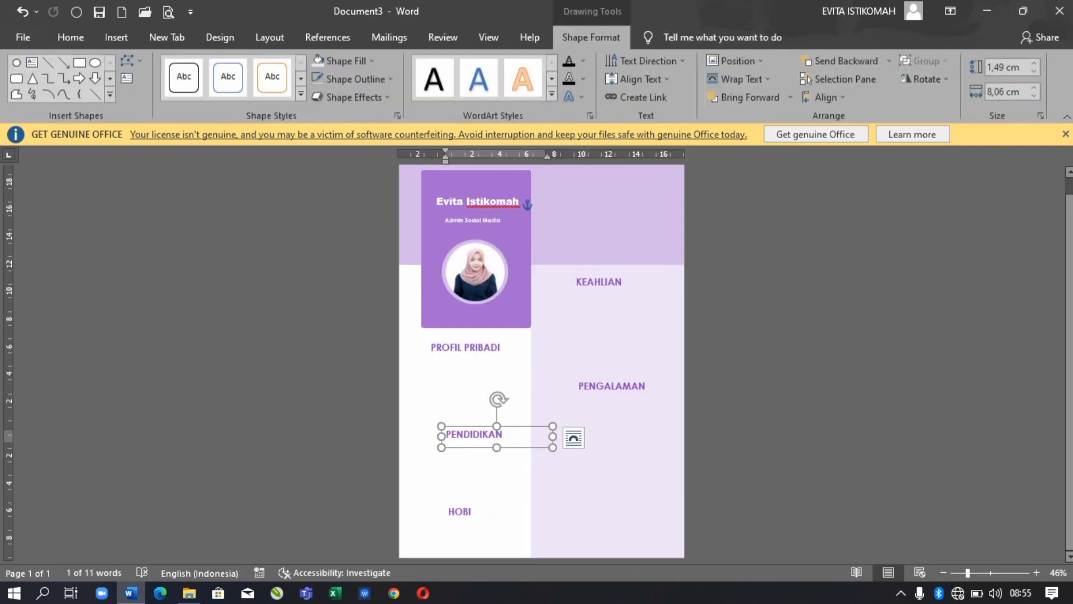
pyautogui.click(475, 520)
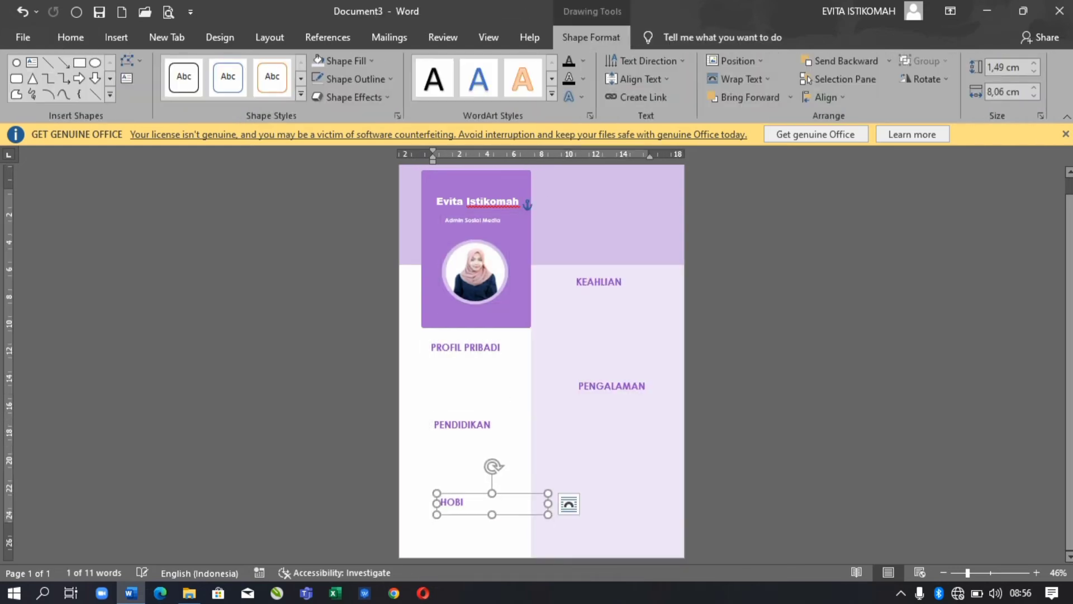
# - Enlarge the Admin Sosial Media subtitle to 16 pt
pyautogui.hotkey('alt', 'h')
pyautogui.hotkey('ctrl', 'shift', '.')
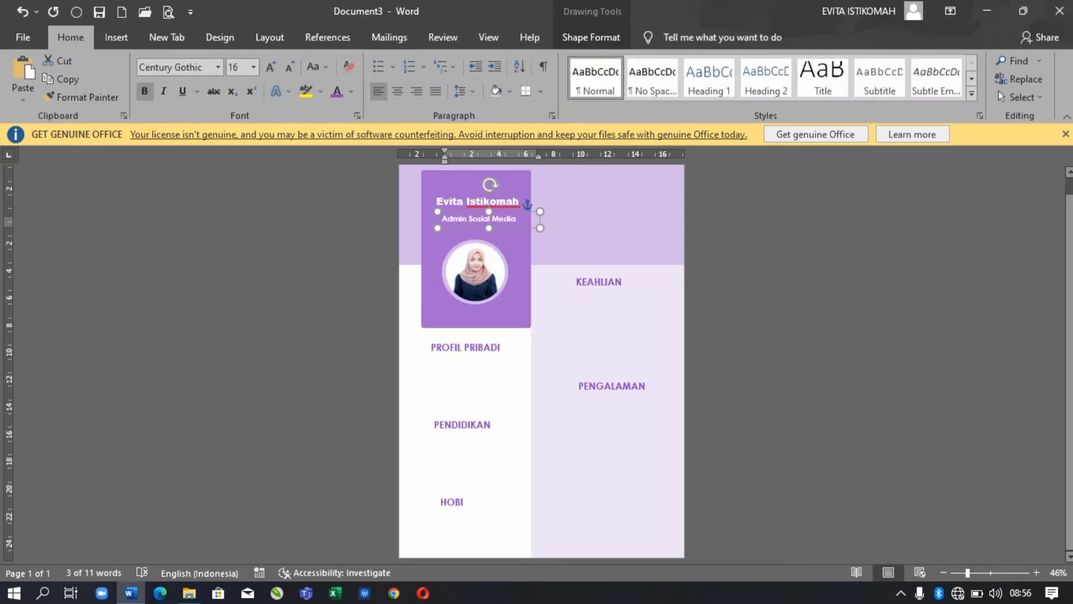
pyautogui.press('Escape')
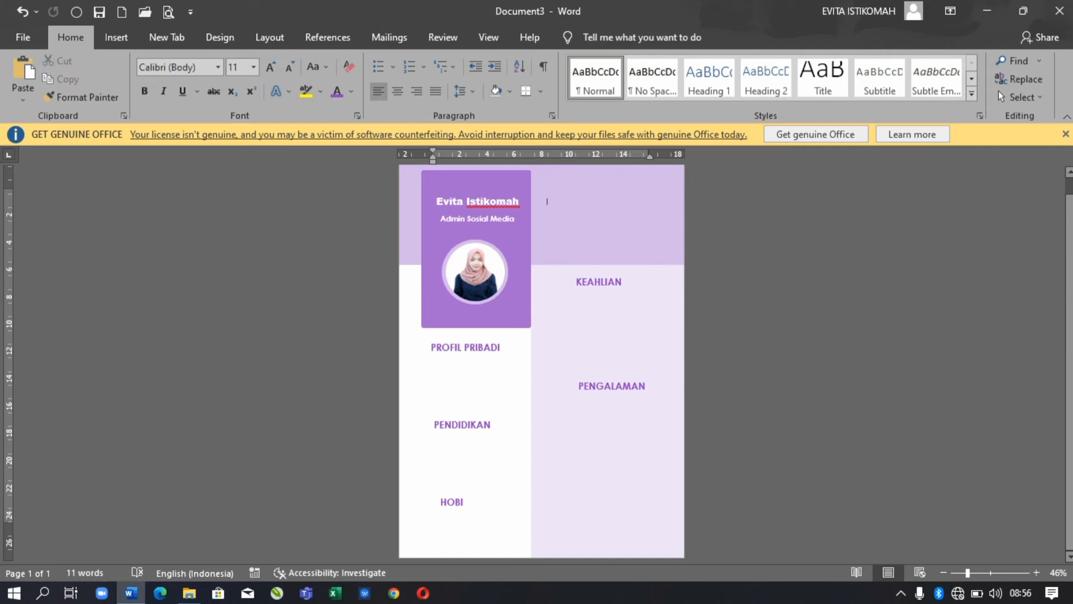
# - Shrink the PROFIL PRIBADI, PENDIDIKAN, KEAHLIAN and PENGALAMAN headings one font size each
pyautogui.click(466, 347)
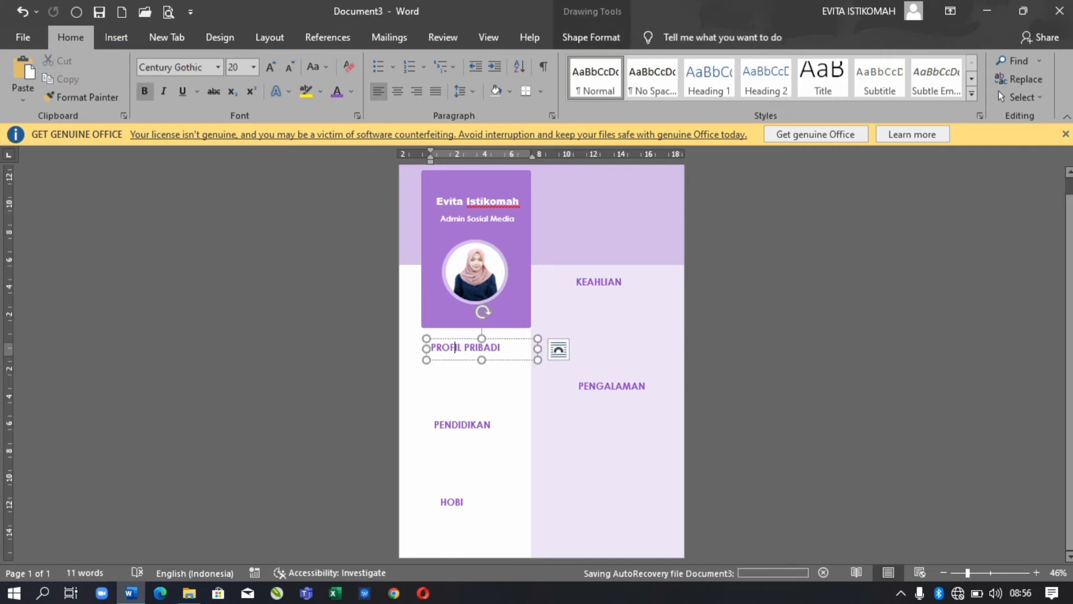
pyautogui.hotkey('ctrl', 'shift', ',')
pyautogui.click(470, 425)
pyautogui.hotkey('ctrl', 'shift', ',')
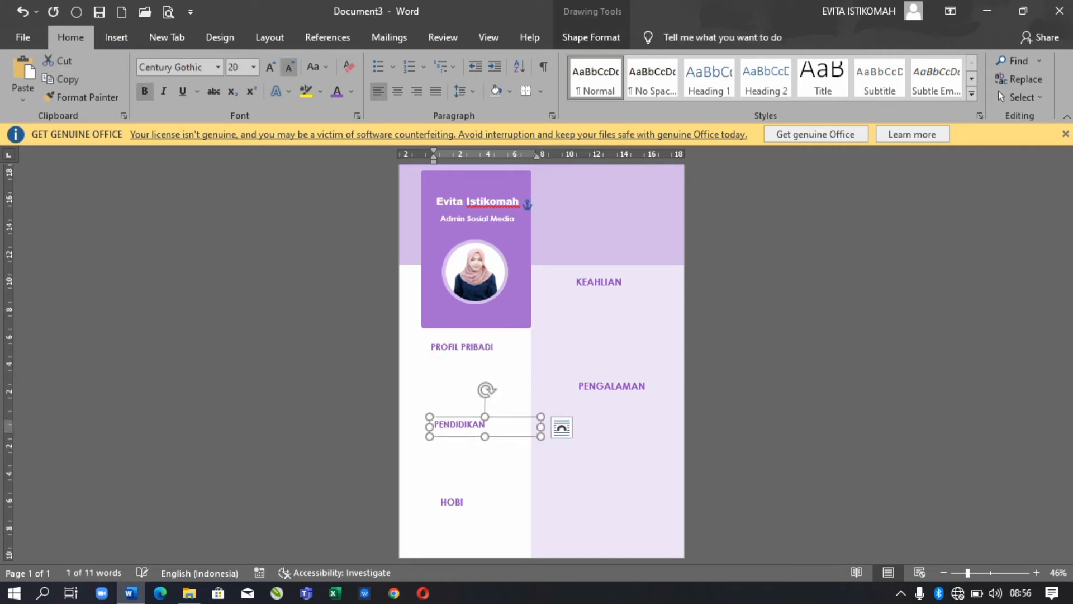
pyautogui.click(452, 502)
pyautogui.click(598, 281)
pyautogui.hotkey('ctrl', 'shift', ',')
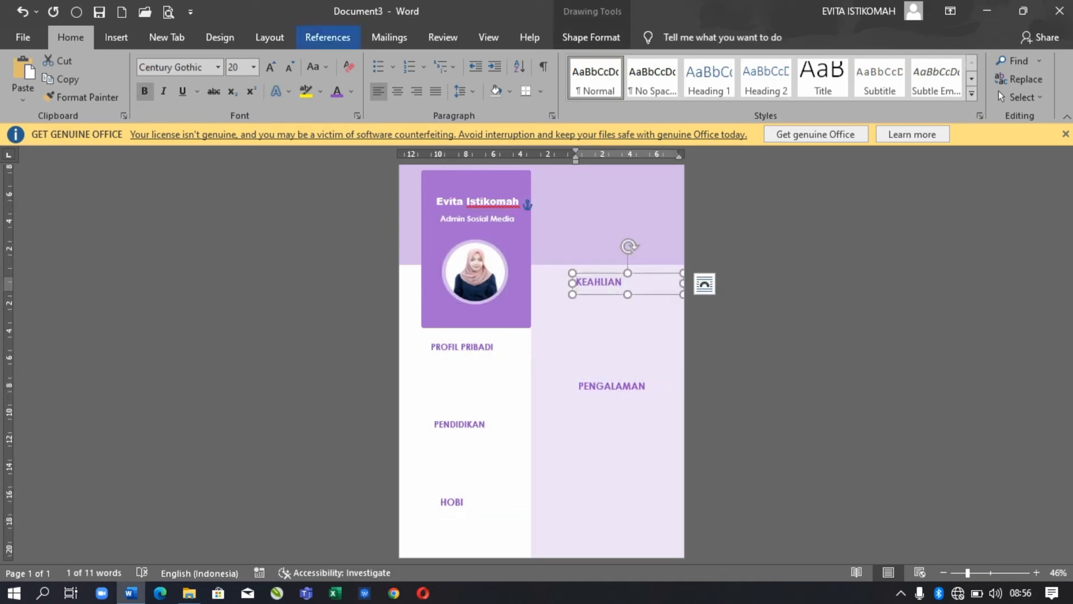
pyautogui.click(609, 386)
pyautogui.hotkey('ctrl', 'shift', ',')
pyautogui.click(452, 502)
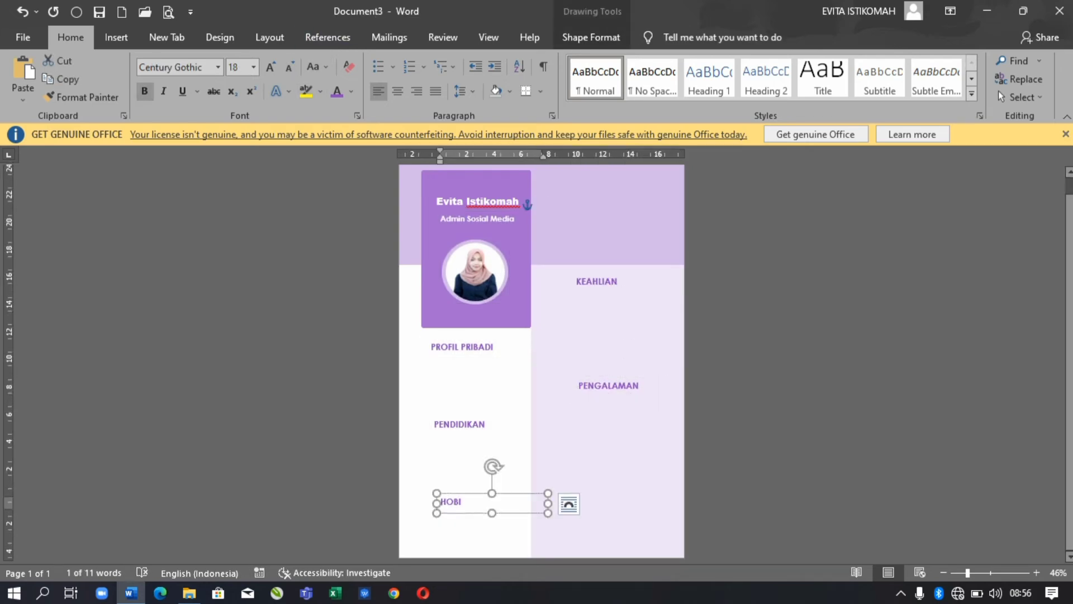
pyautogui.click(461, 346)
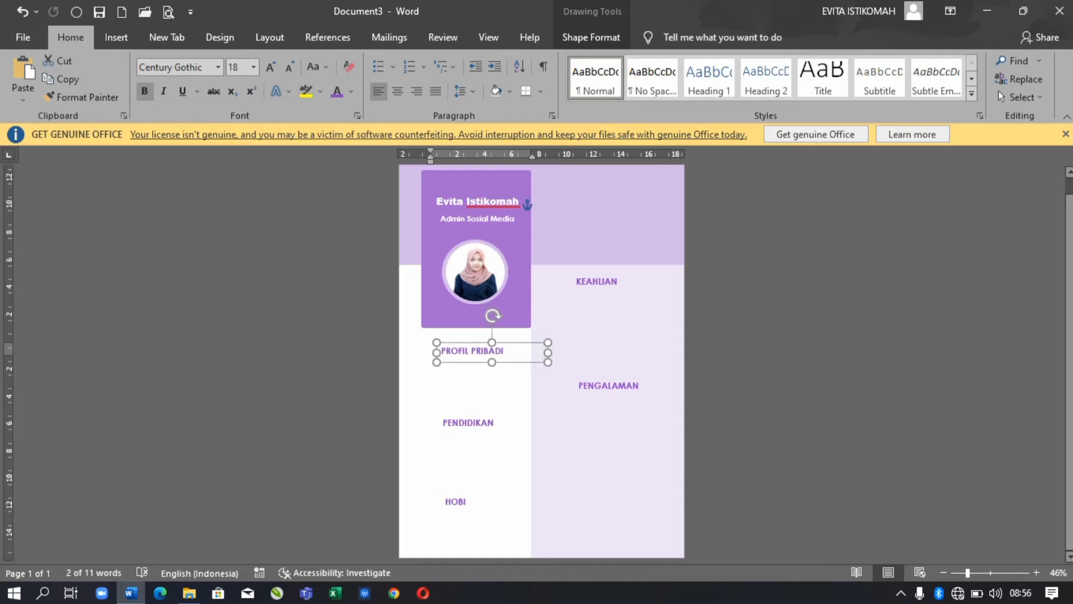
pyautogui.press('Escape')
pyautogui.hotkey('alt', 'n')
# - Insert the person icon from F:\khusus LOGO\stiker CV
pyautogui.press('p')
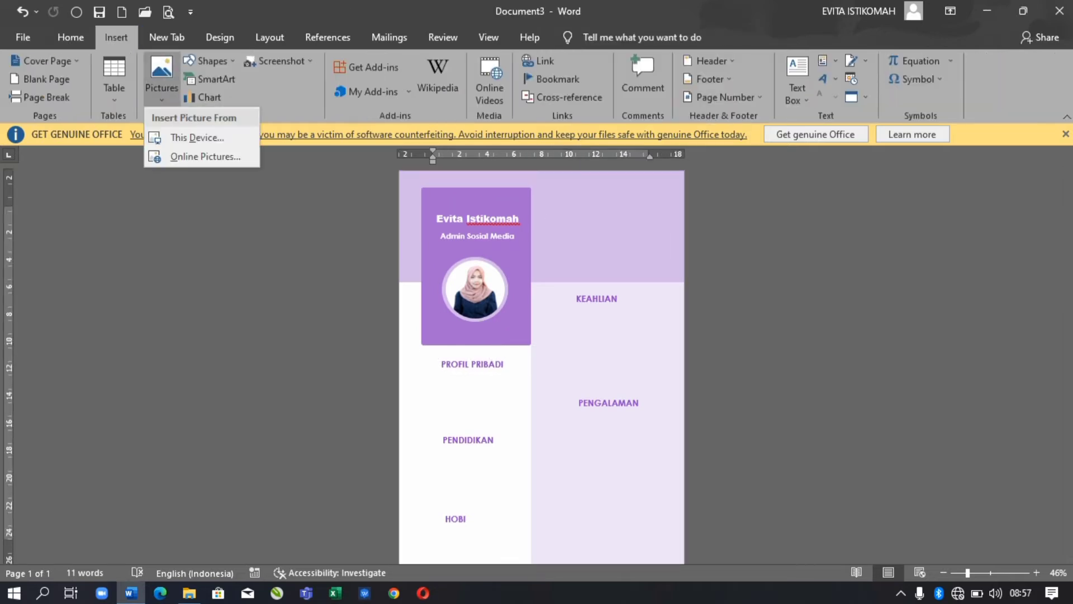
pyautogui.press('Escape')
pyautogui.scroll(-2, 67, 179)
pyautogui.click(70, 235)
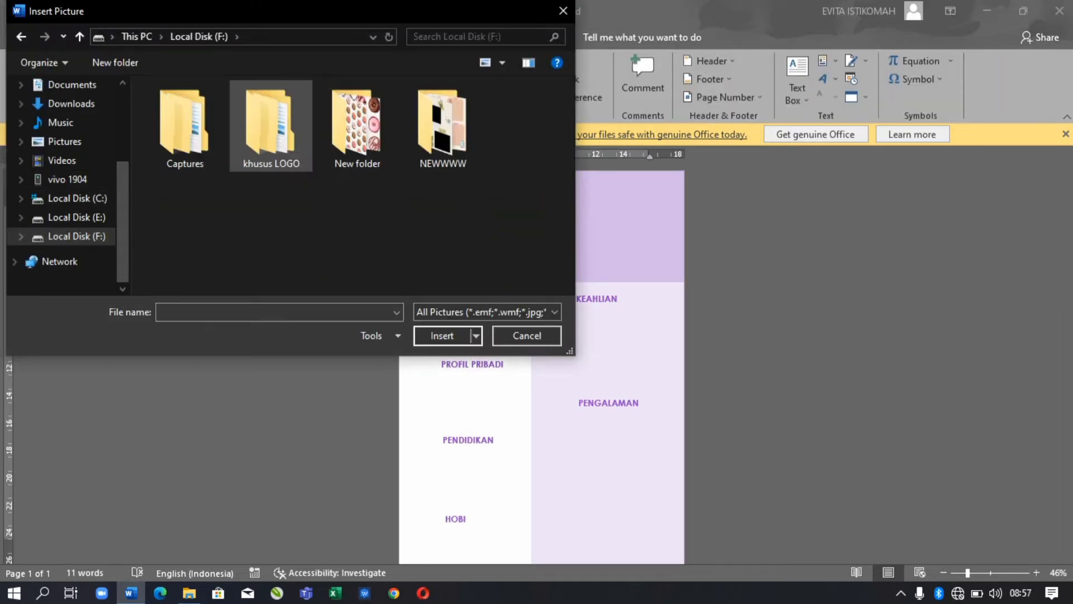
pyautogui.doubleClick(270, 128)
pyautogui.doubleClick(352, 157)
pyautogui.click(354, 167)
pyautogui.scroll(-1, 352, 185)
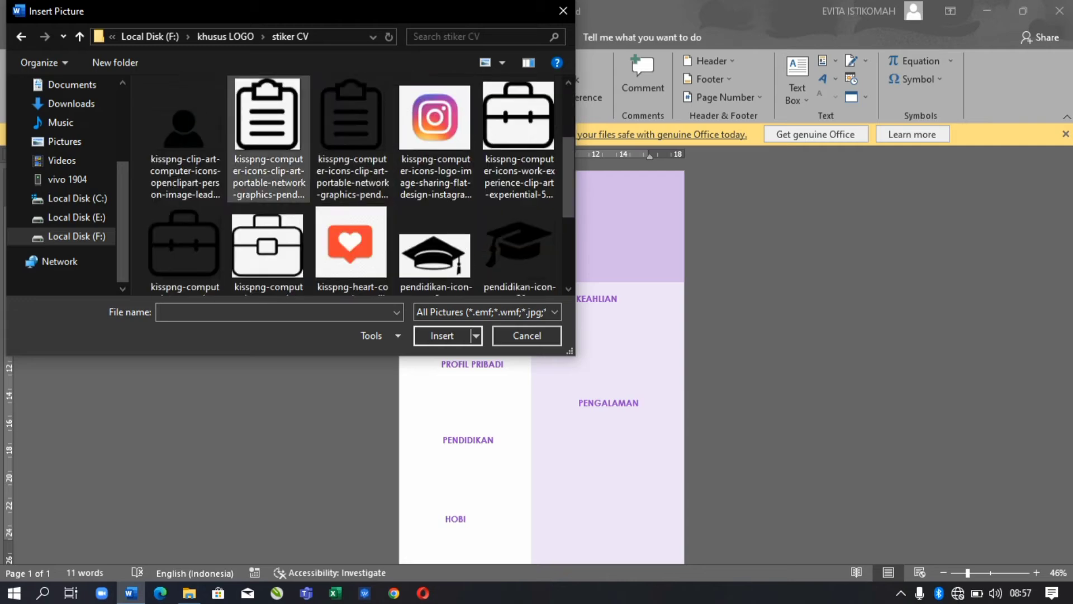
pyautogui.press('Return')
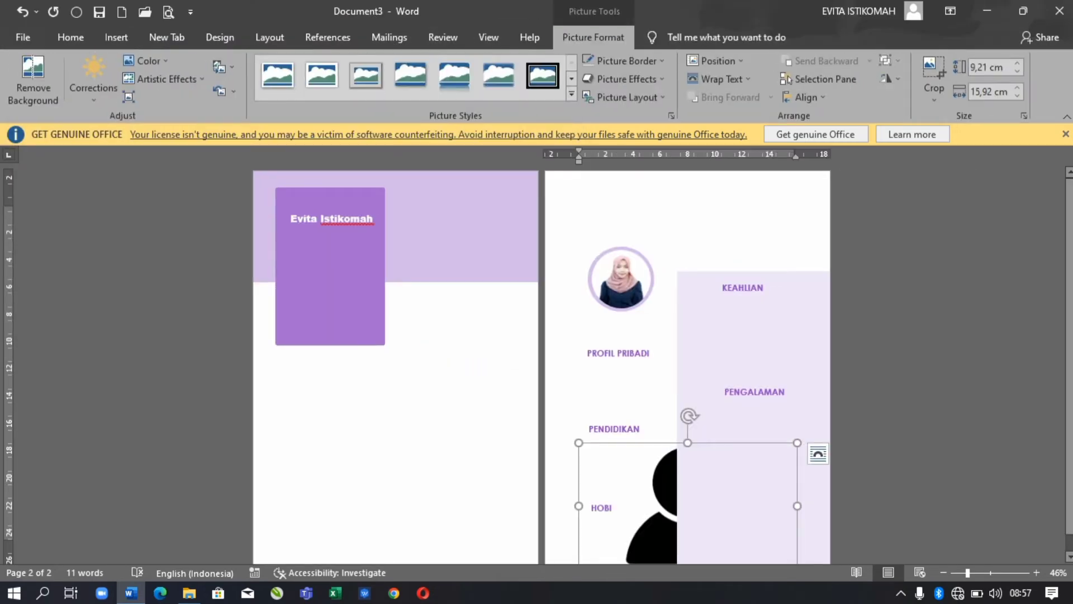
# - Set the icon In Front of Text, shrink it, and place it left of PROFIL PRIBADI
pyautogui.rightClick(647, 447)
pyautogui.moveTo(683, 371)
pyautogui.click(843, 484)
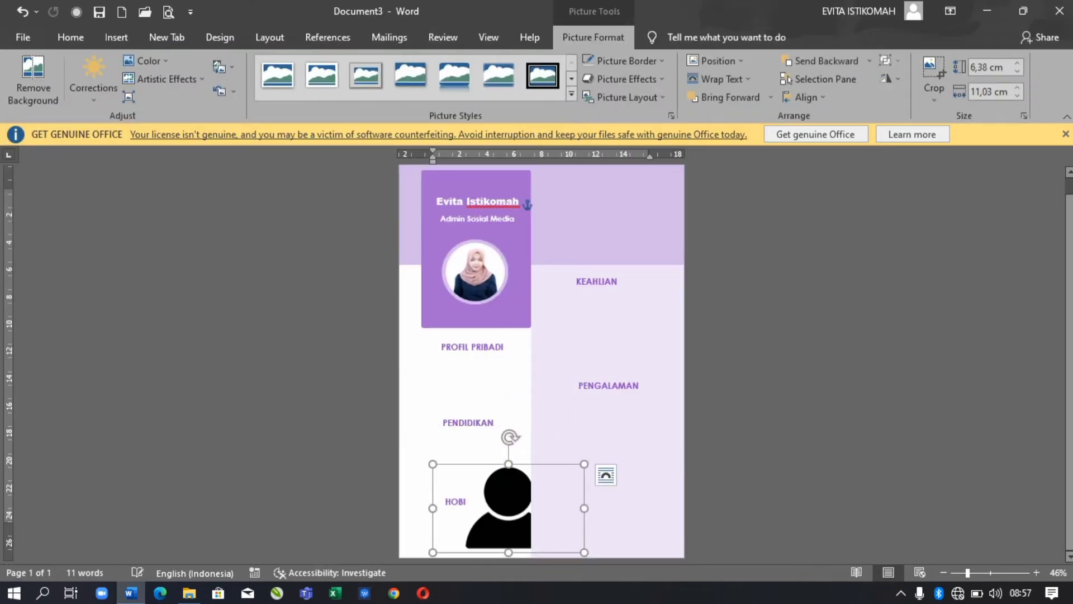
pyautogui.hotkey('ctrl', 'z')
pyautogui.hotkey('ctrl', 'z')
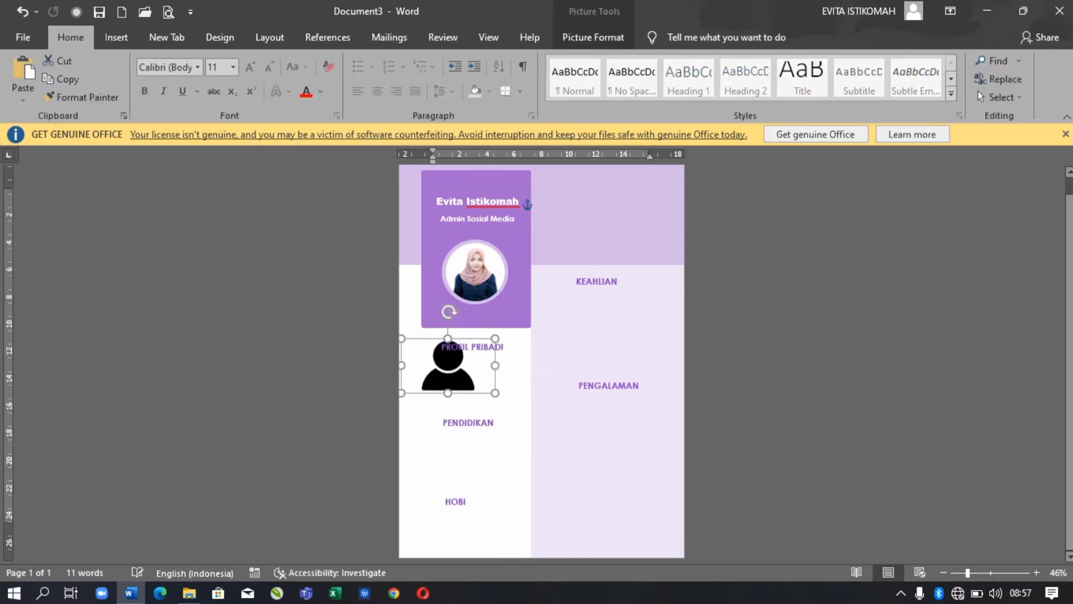
pyautogui.keyDown('ctrl'); pyautogui.scroll(10, 541, 357); pyautogui.keyUp('ctrl')
pyautogui.hotkey('ctrl', 'z')
pyautogui.hotkey('ctrl', 'z')
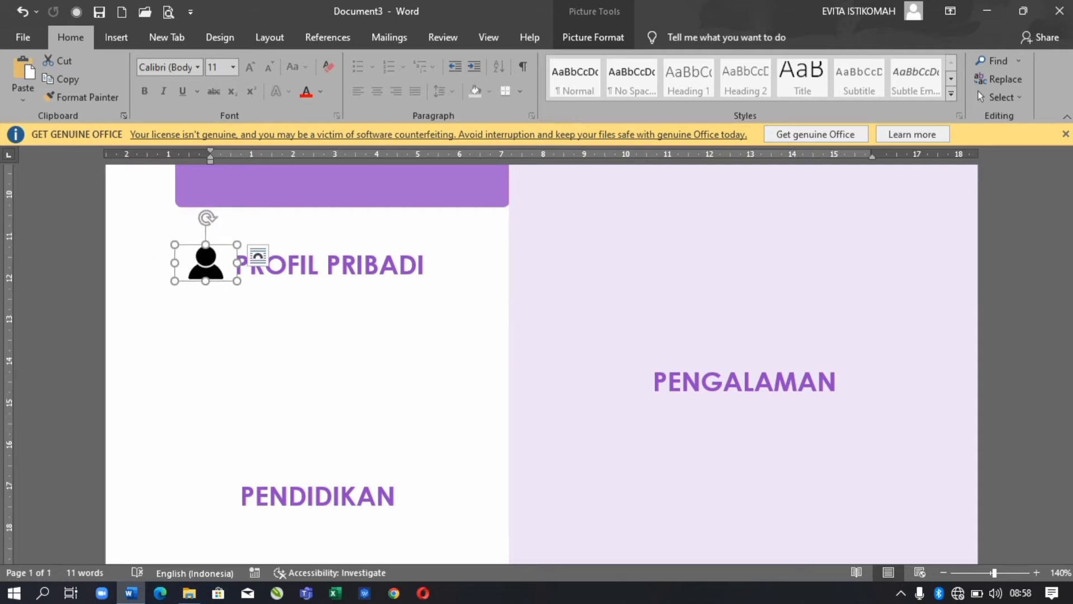
pyautogui.hotkey('ctrl', 'a')
# - Draw an oval over the person icon beside the PROFIL PRIBADI heading
pyautogui.click(116, 37)
pyautogui.click(207, 60)
pyautogui.click(206, 406)
pyautogui.moveTo(179, 232); pyautogui.dragTo(229, 280)
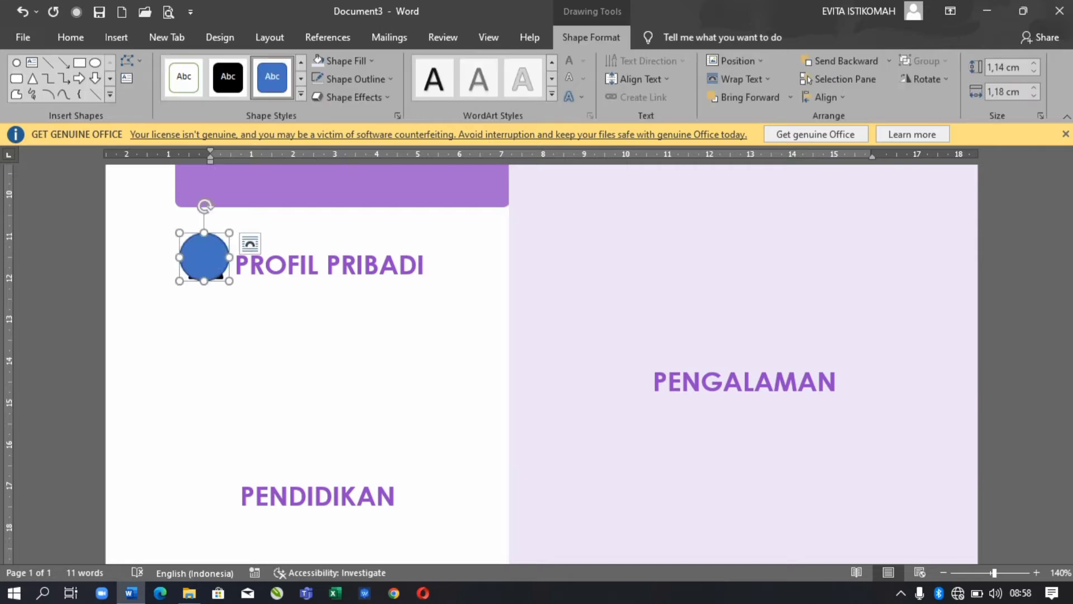
# - Give the circle a purple outline and a solid purple fill
pyautogui.click(355, 79)
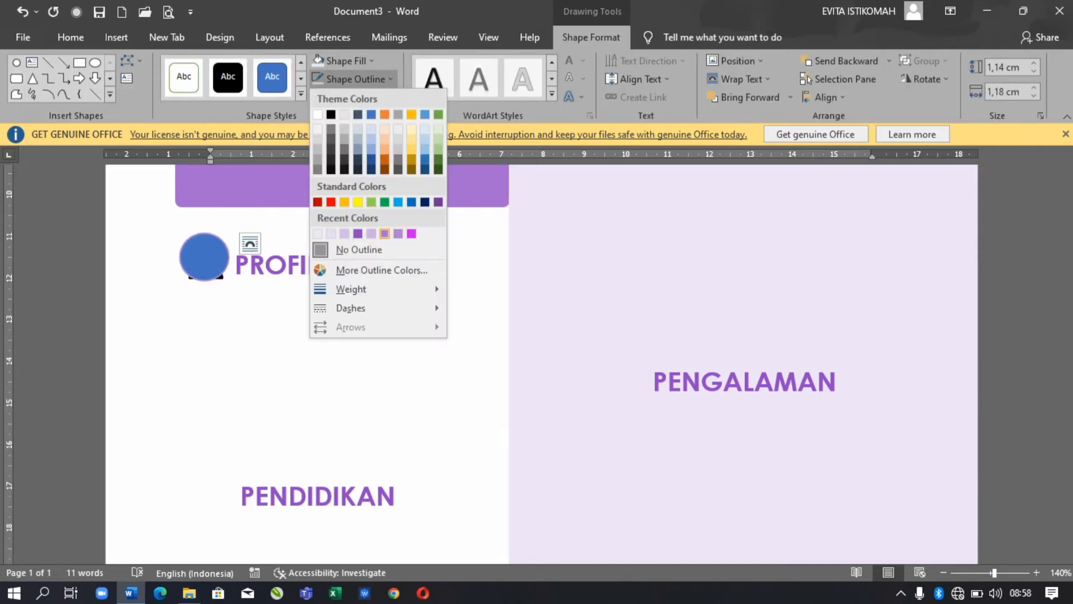
pyautogui.click(384, 234)
pyautogui.click(341, 60)
pyautogui.click(358, 231)
pyautogui.click(340, 61)
pyautogui.click(317, 216)
# - Send the purple circle to the back so the person icon sits on top
pyautogui.click(889, 61)
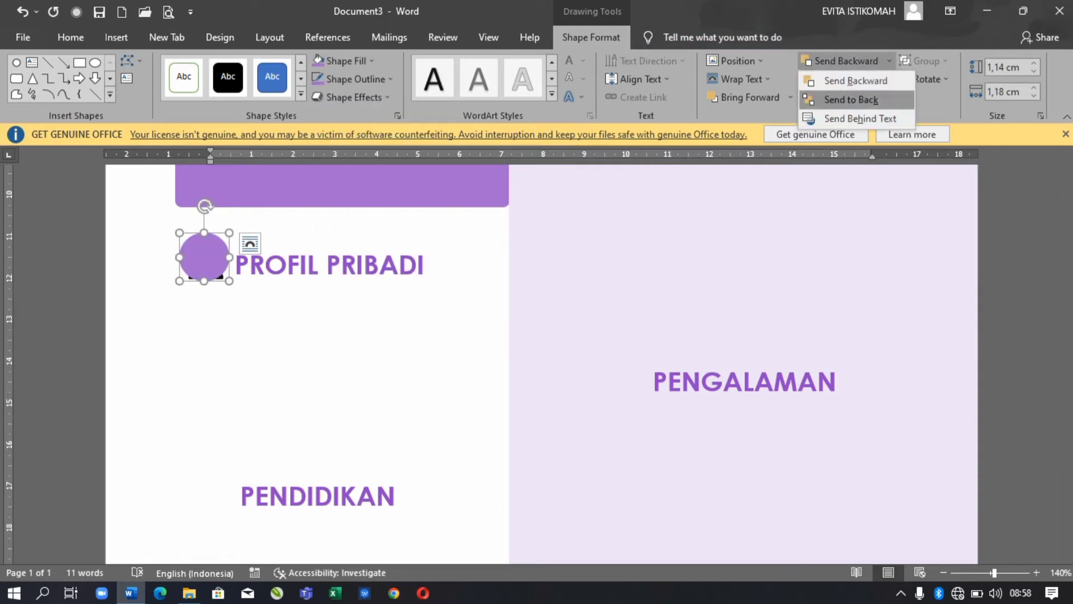
pyautogui.click(889, 60)
pyautogui.click(850, 98)
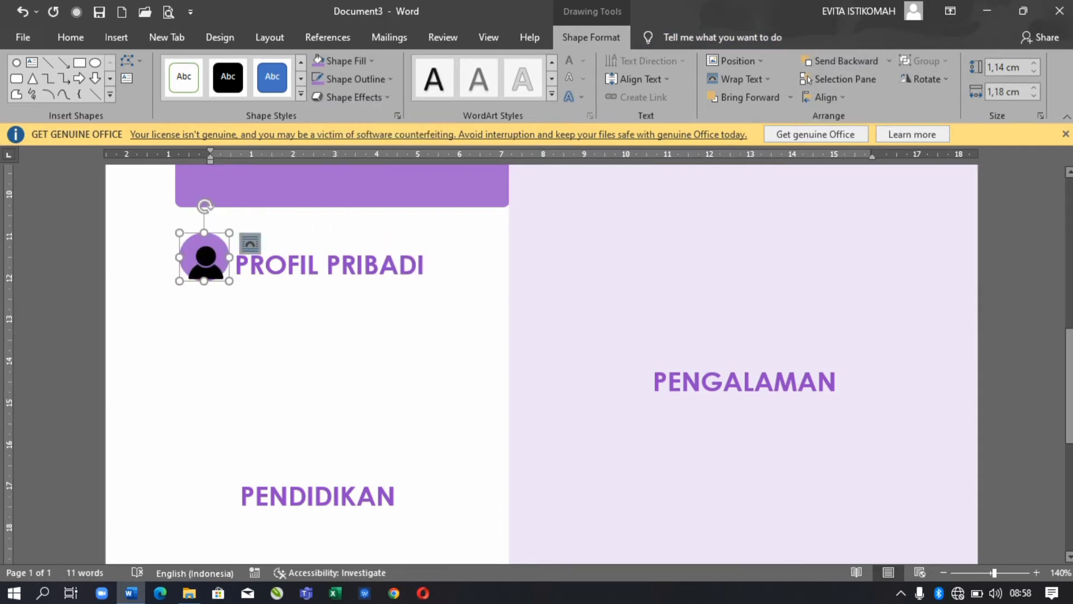
pyautogui.click(205, 258)
pyautogui.hotkey('ctrl', 'a')
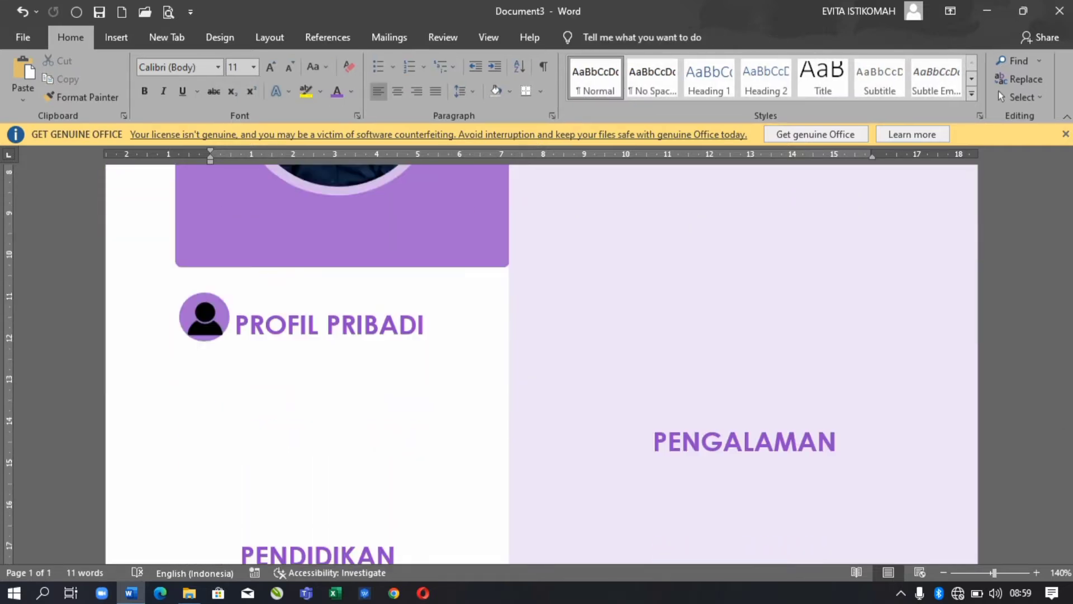
# - Scroll through Document4 to view the inserted black graduation cap picture
pyautogui.scroll(10, 998, 91)
pyautogui.scroll(-9, 998, 90)
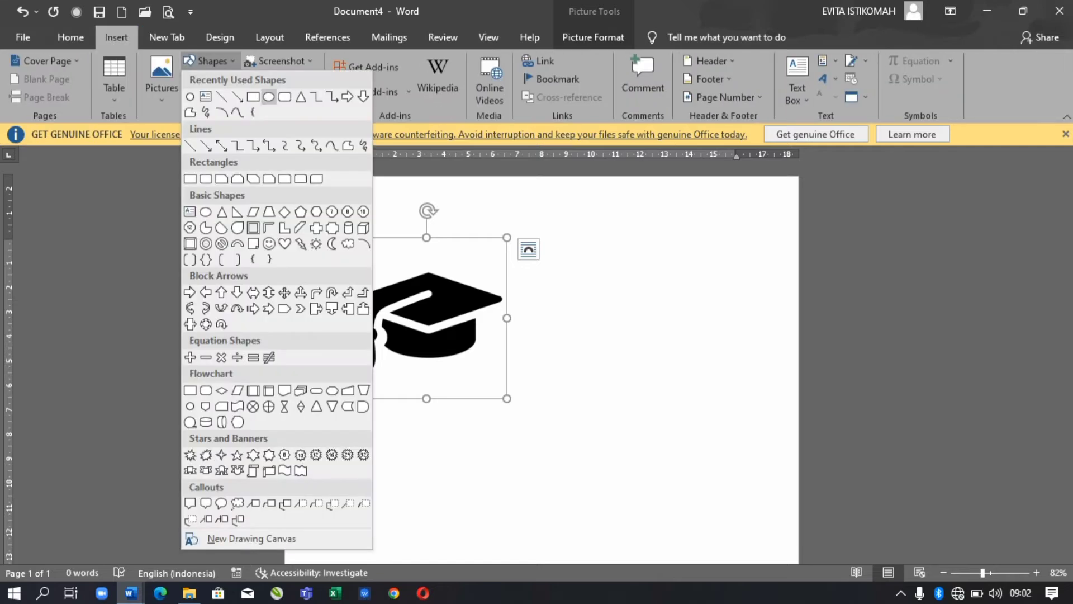
# - Set the graduation cap on a lavender purple circle and move it right and down
pyautogui.moveTo(450, 382); pyautogui.dragTo(513, 408)
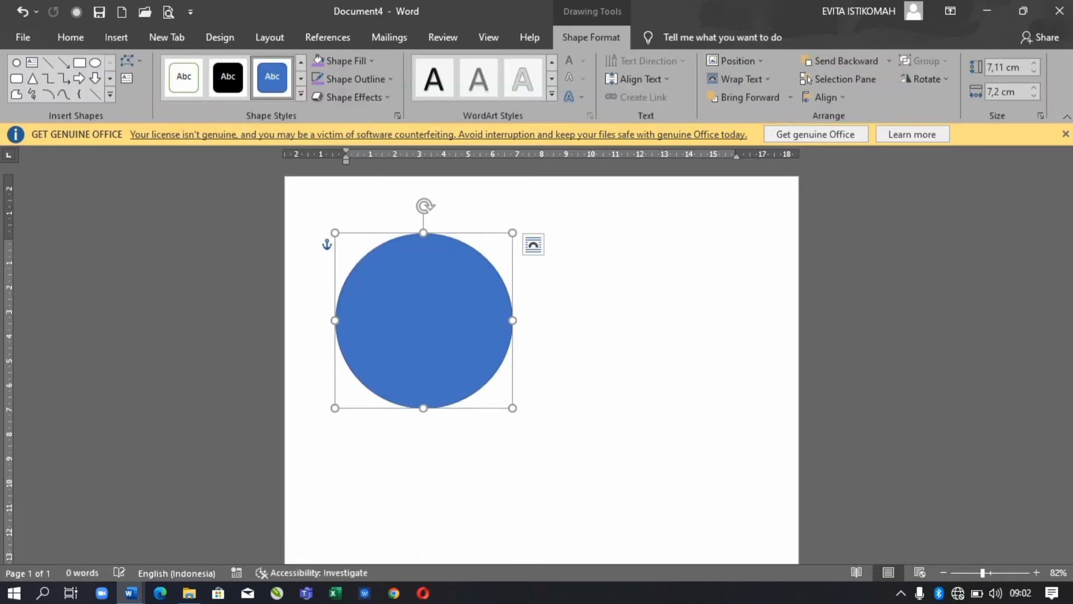
pyautogui.click(842, 60)
pyautogui.click(346, 60)
pyautogui.click(323, 213)
pyautogui.press('Escape')
pyautogui.click(998, 90)
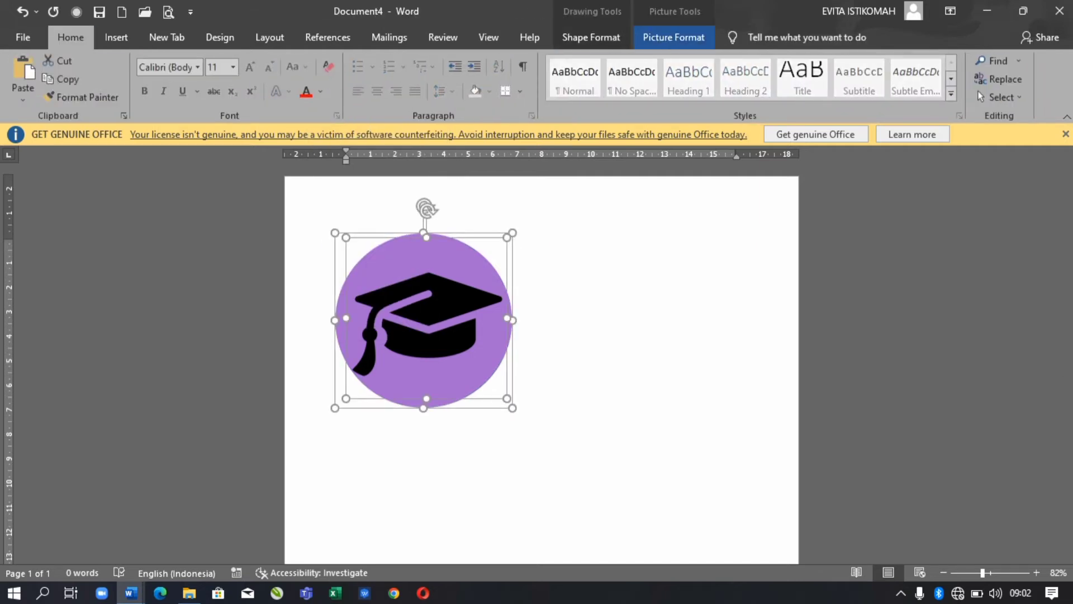
pyautogui.moveTo(423, 321); pyautogui.dragTo(669, 359)
pyautogui.press('Escape')
# - Insert the black heart picture from this device
pyautogui.click(117, 37)
pyautogui.click(209, 61)
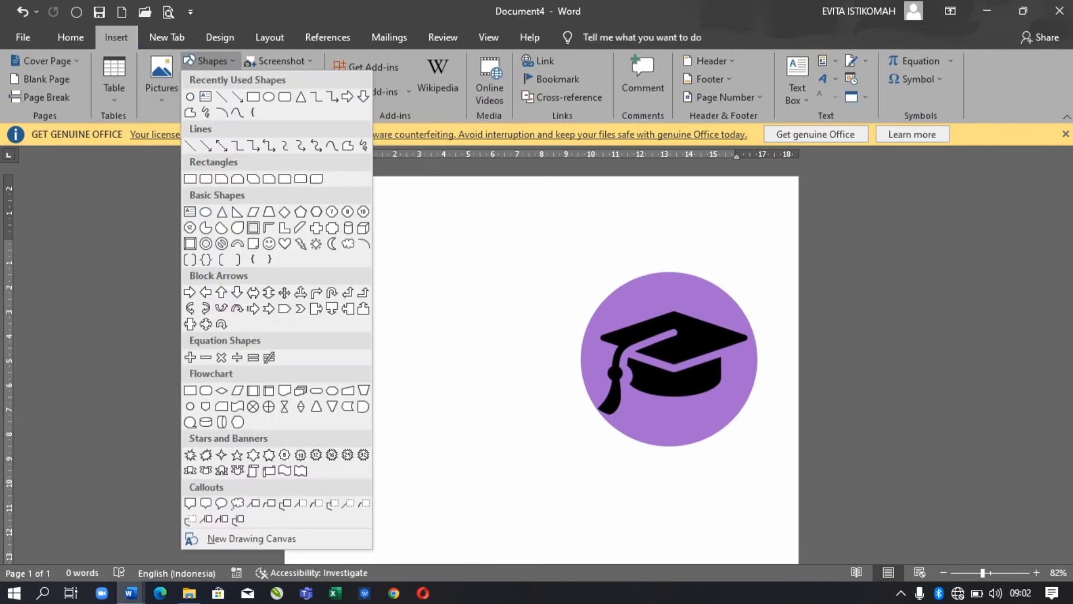
pyautogui.click(162, 78)
pyautogui.click(185, 137)
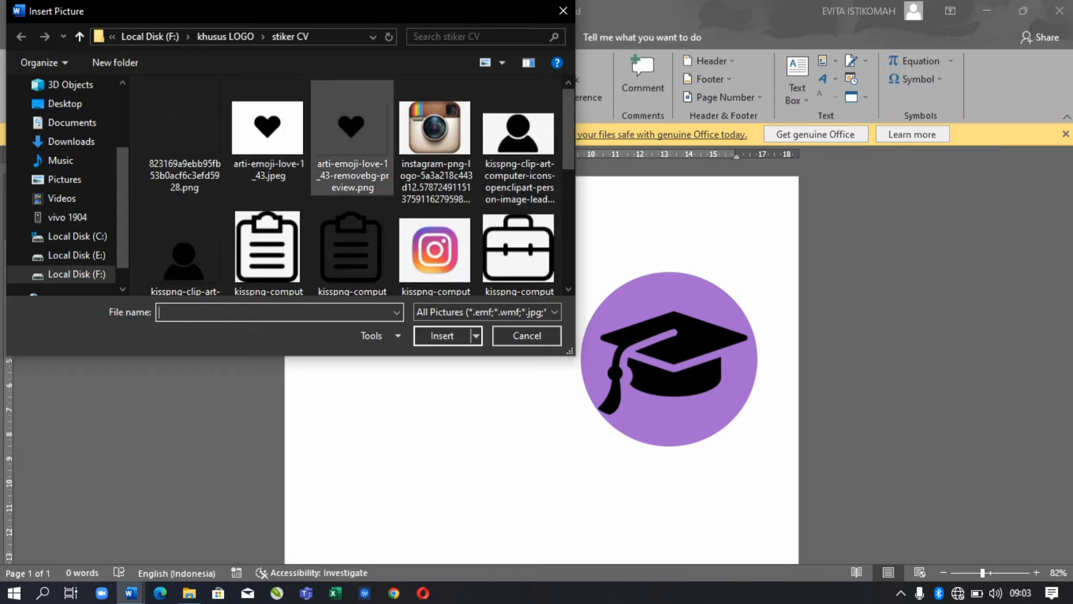
pyautogui.press('Escape')
# - Set the heart picture behind text, crop it, and move it left
pyautogui.rightClick(475, 258)
pyautogui.moveTo(522, 505)
pyautogui.click(678, 447)
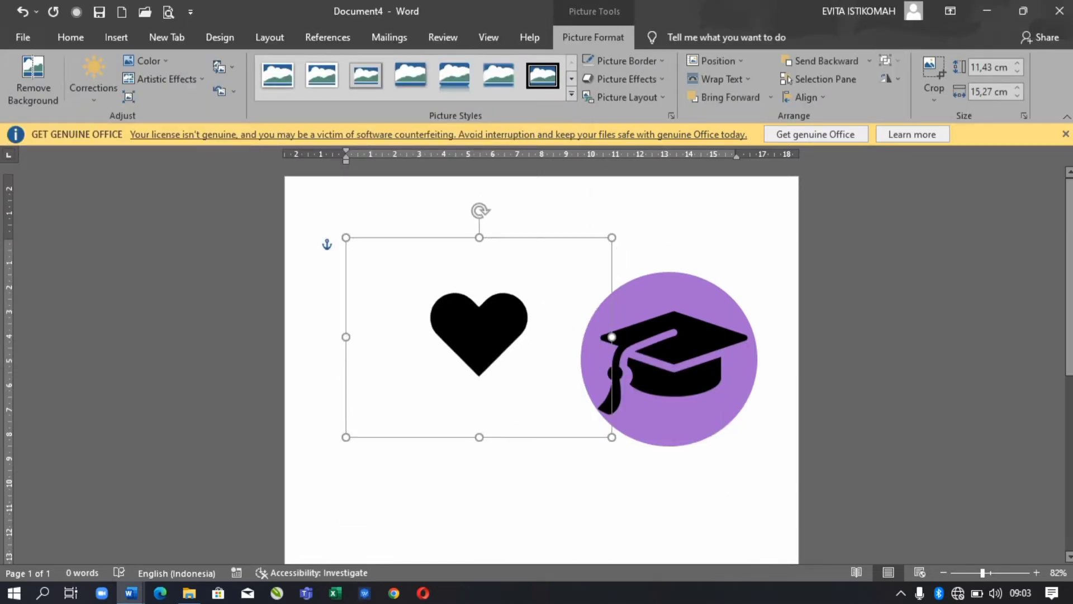
pyautogui.click(934, 75)
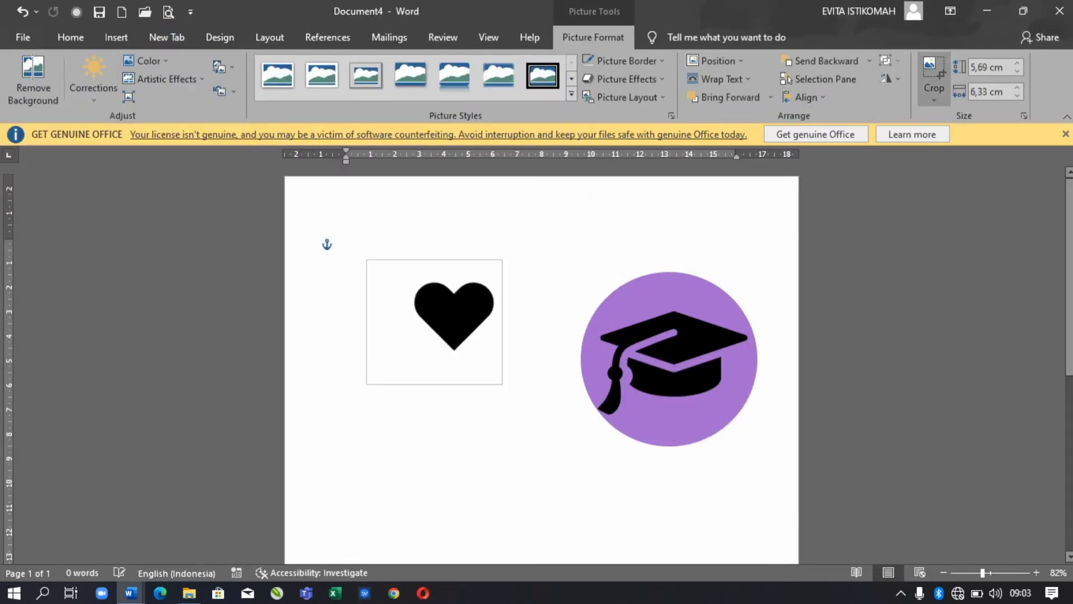
pyautogui.click(391, 475)
pyautogui.moveTo(454, 321); pyautogui.dragTo(398, 327)
# - Draw a purple-filled circle over the heart and send it behind the heart
pyautogui.click(116, 37)
pyautogui.click(209, 61)
pyautogui.click(190, 406)
pyautogui.moveTo(338, 277); pyautogui.dragTo(463, 401)
pyautogui.click(318, 61)
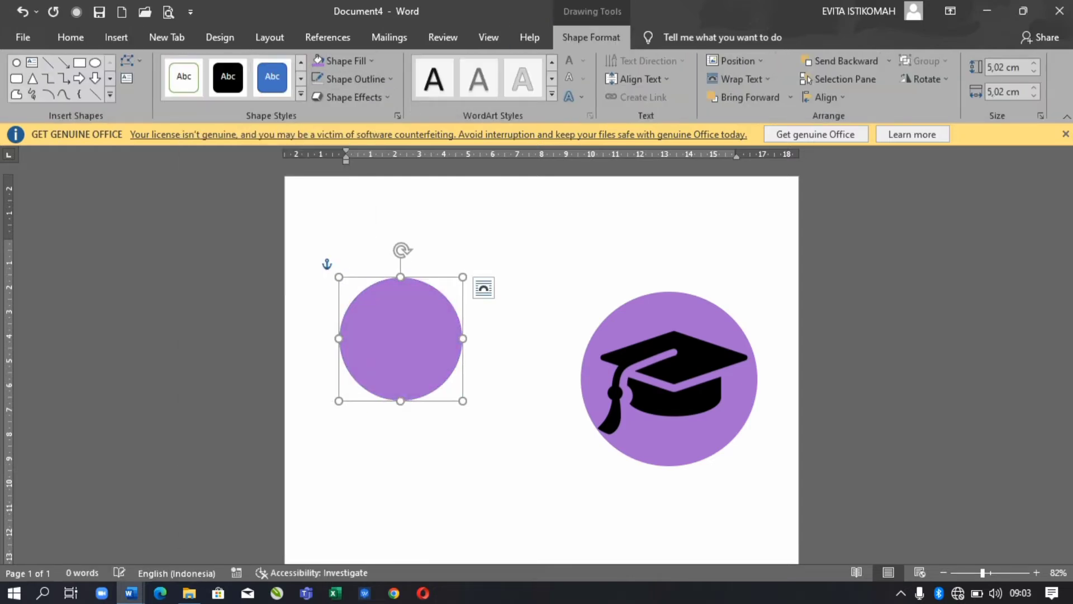
pyautogui.click(846, 60)
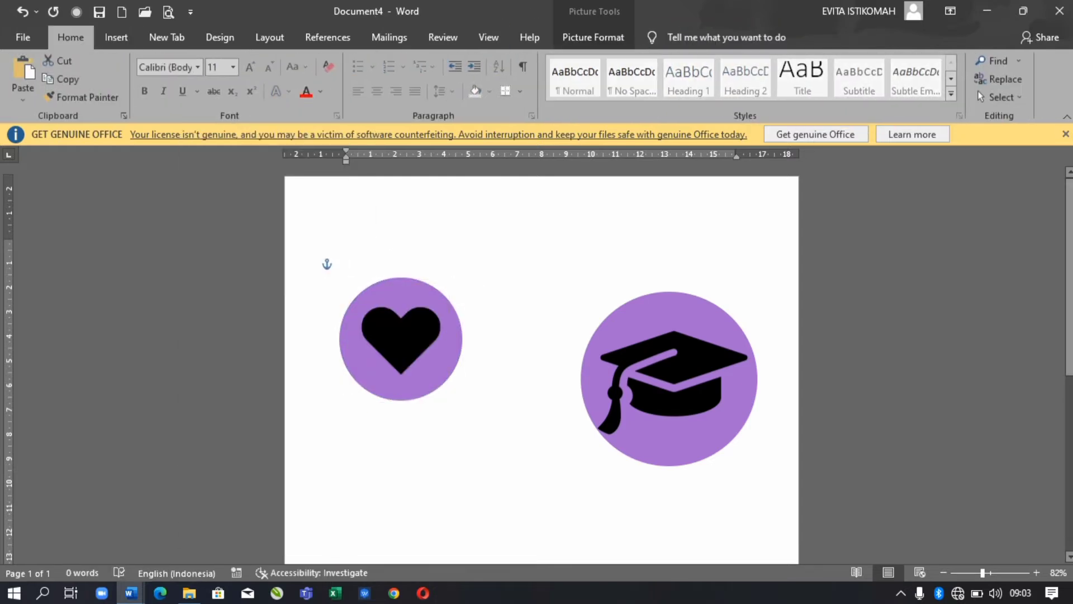
# - Group the heart with its circle and move the badge down and right
pyautogui.click(401, 330)
pyautogui.keyDown('shift'); pyautogui.click(363, 386); pyautogui.keyUp('shift')
pyautogui.click(674, 37)
pyautogui.click(888, 60)
pyautogui.click(922, 79)
pyautogui.moveTo(401, 338); pyautogui.dragTo(501, 474)
pyautogui.click(346, 263)
pyautogui.hotkey('alt', 'n')
# - Insert the clipboard picture in front of text and shrink it to icon size
pyautogui.press('p')
pyautogui.press('d')
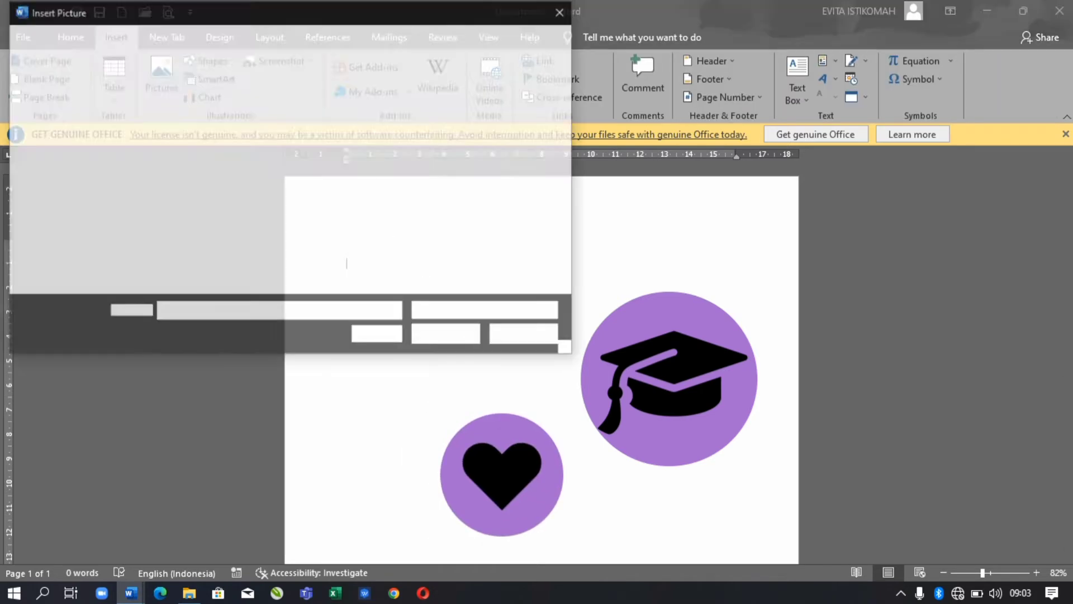
pyautogui.scroll(-1, 352, 184)
pyautogui.doubleClick(351, 207)
pyautogui.rightClick(453, 333)
pyautogui.moveTo(503, 257)
pyautogui.click(632, 374)
pyautogui.moveTo(737, 558); pyautogui.dragTo(438, 359)
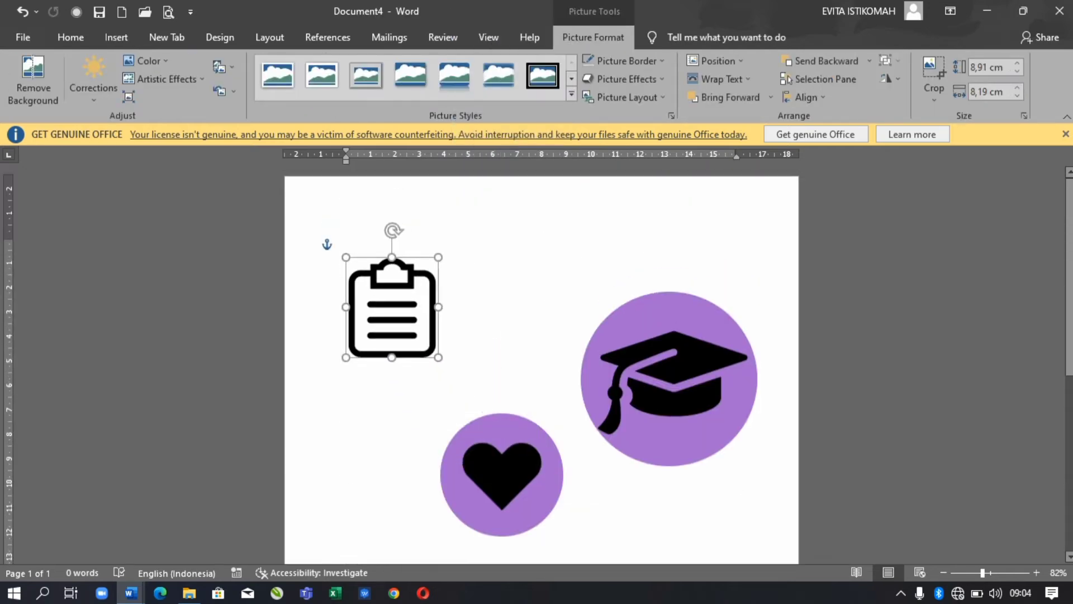
# - Centre a matching purple circle on the clipboard icon and move it below the cap
pyautogui.hotkey('alt', 'n')
pyautogui.press('s')
pyautogui.press('h')
pyautogui.click(211, 217)
pyautogui.moveTo(338, 248); pyautogui.dragTo(479, 385)
pyautogui.moveTo(408, 316); pyautogui.dragTo(389, 311)
pyautogui.click(320, 61)
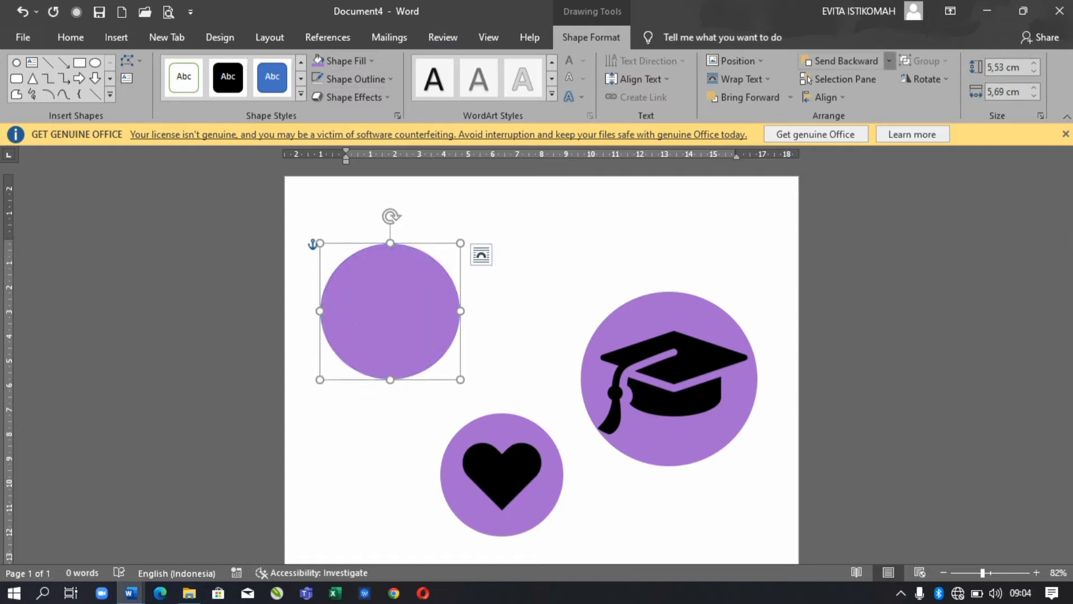
pyautogui.keyDown('shift'); pyautogui.click(392, 311); pyautogui.keyUp('shift')
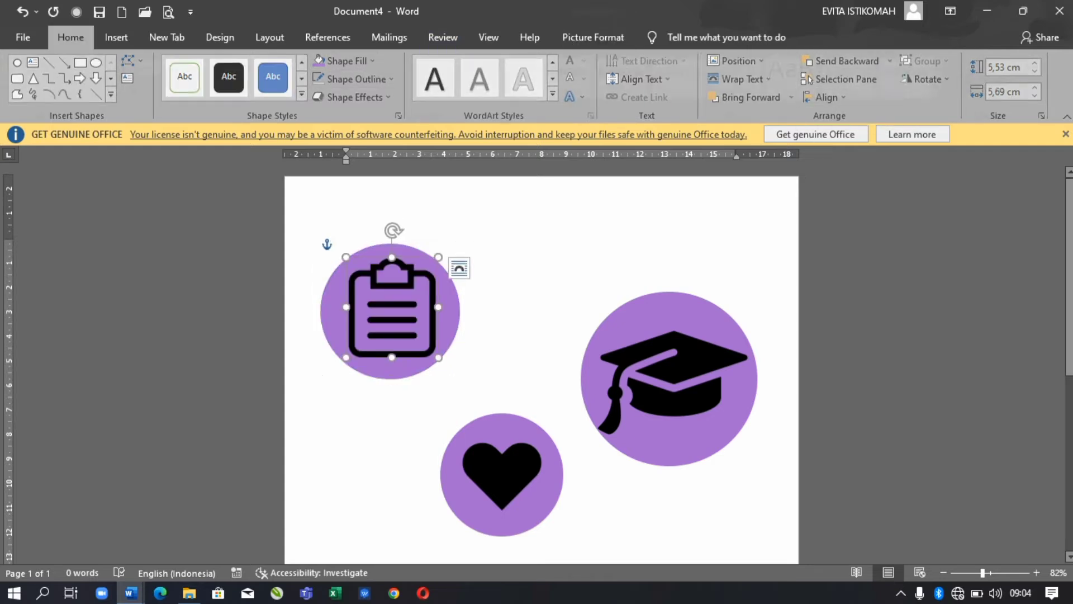
pyautogui.moveTo(391, 311); pyautogui.dragTo(551, 399)
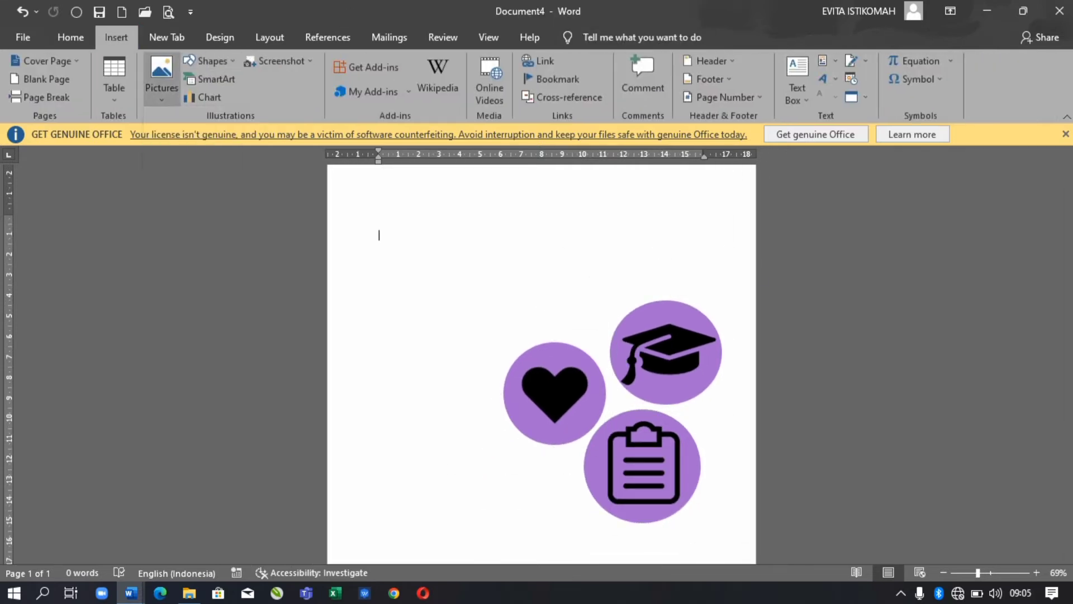
# - Insert the telephone picture, let it float freely, then shrink and crop it
pyautogui.click(161, 78)
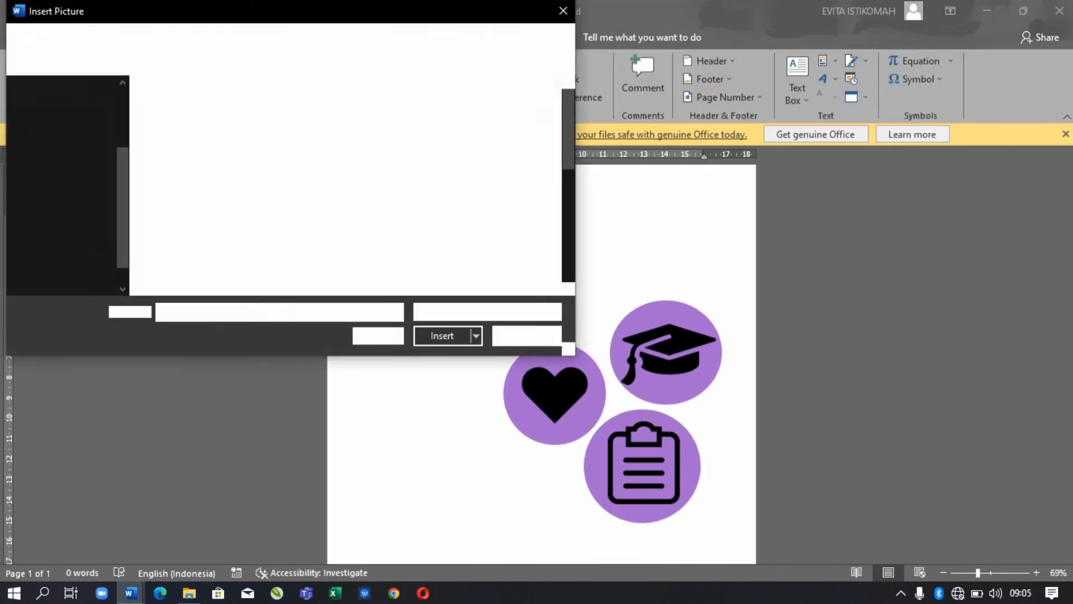
pyautogui.click(435, 231)
pyautogui.scroll(1, 362, 185)
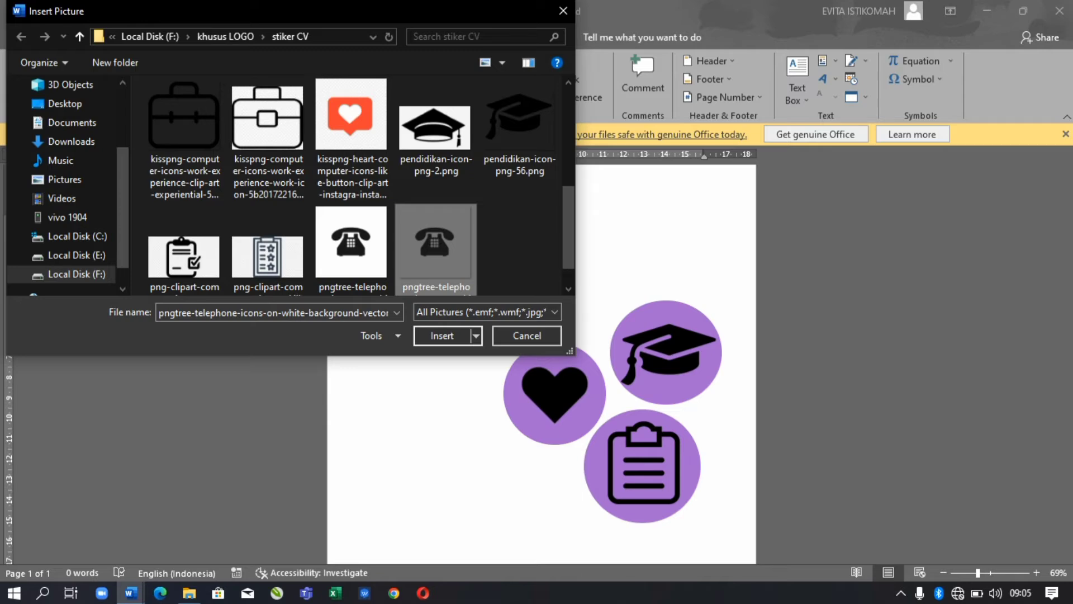
pyautogui.click(442, 335)
pyautogui.rightClick(531, 351)
pyautogui.moveTo(575, 271)
pyautogui.click(721, 349)
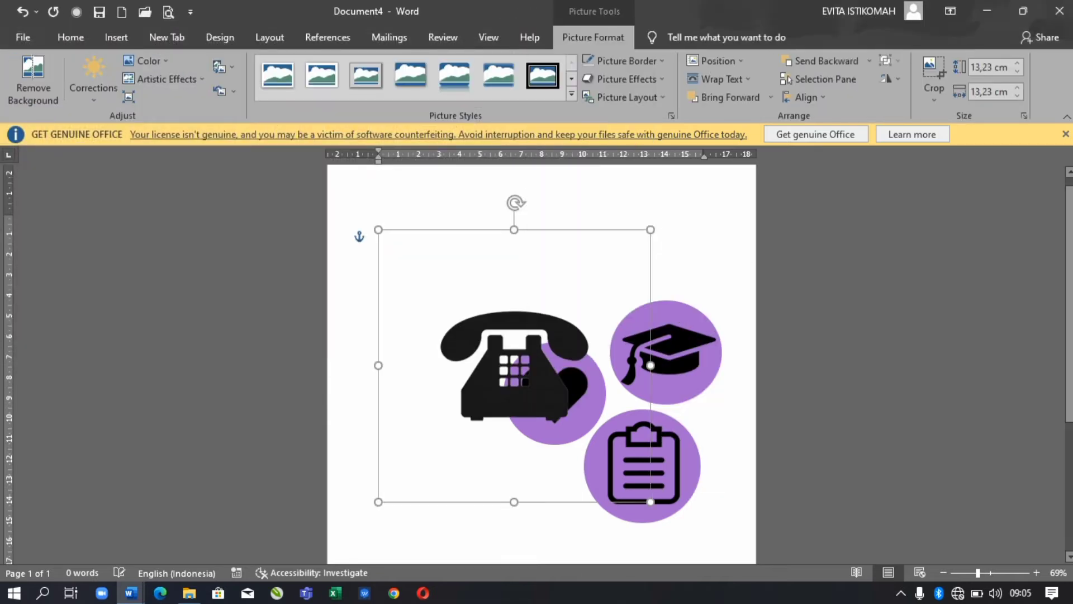
pyautogui.moveTo(647, 503); pyautogui.dragTo(474, 324)
pyautogui.click(933, 70)
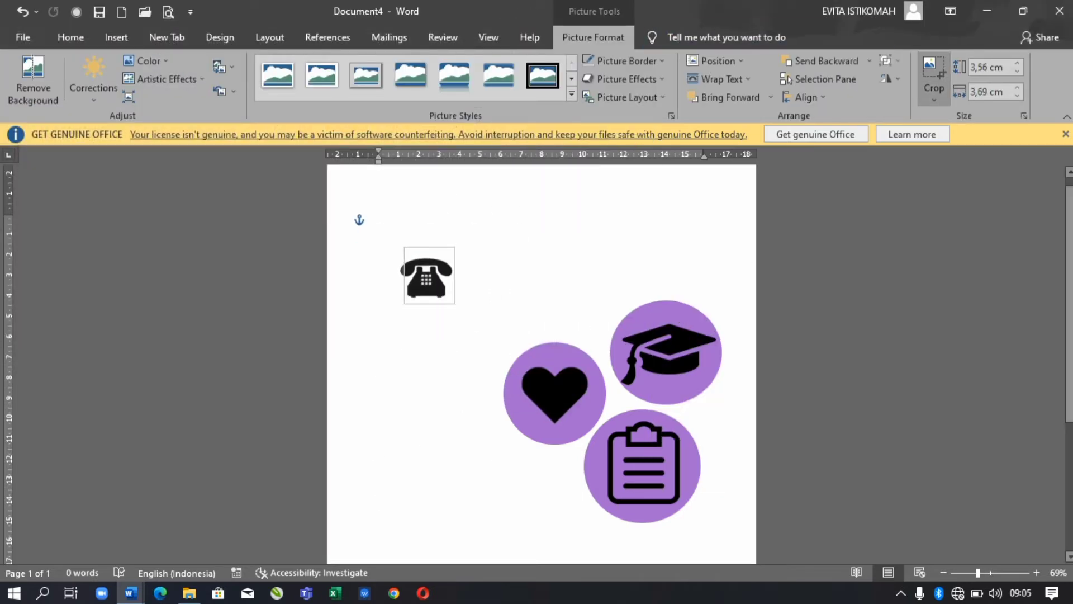
pyautogui.press('Escape')
# - Draw a circle over the telephone icon and send it behind the telephone
pyautogui.hotkey('alt', 'n')
pyautogui.press('s')
pyautogui.press('h')
pyautogui.click(392, 262)
pyautogui.moveTo(388, 260); pyautogui.dragTo(465, 332)
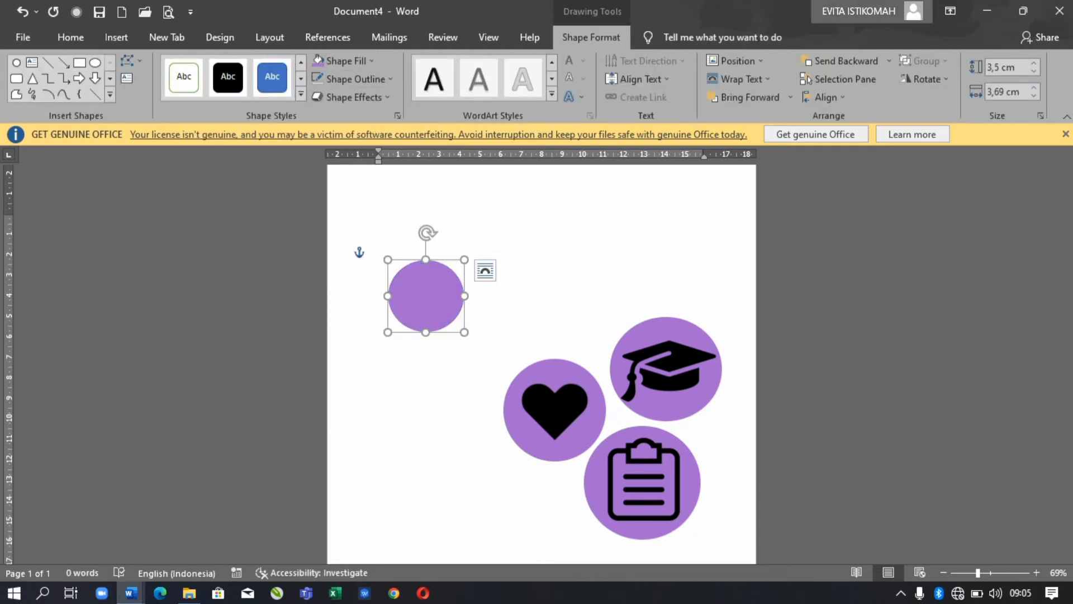
pyautogui.click(888, 61)
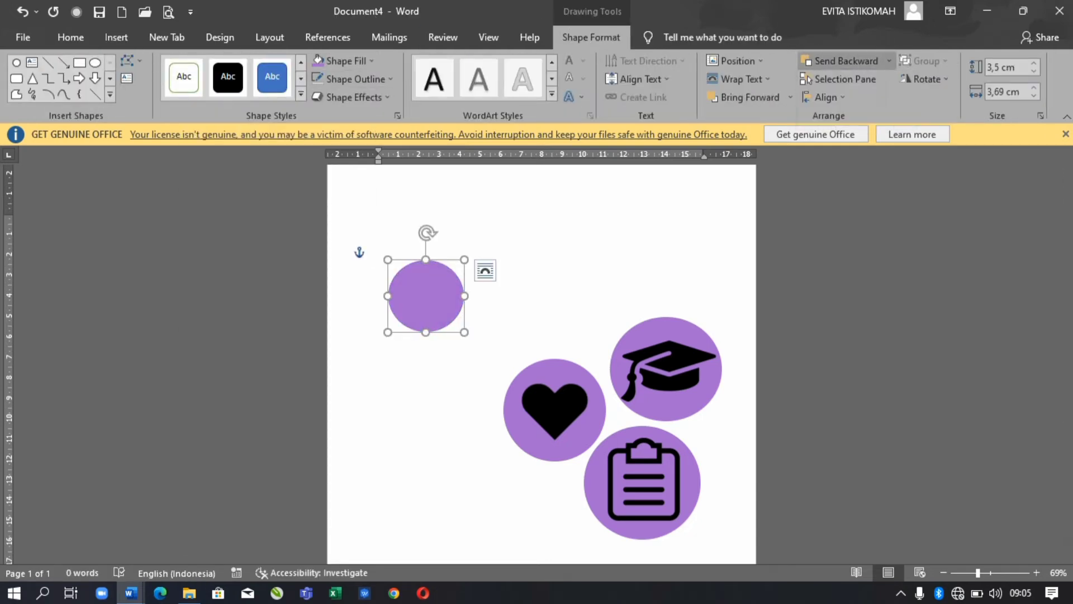
pyautogui.click(850, 96)
pyautogui.press('Escape')
# - Group the telephone with its circle and move the badge below the heart
pyautogui.click(426, 301)
pyautogui.keyDown('ctrl'); pyautogui.click(394, 313); pyautogui.keyUp('ctrl')
pyautogui.click(660, 37)
pyautogui.click(900, 61)
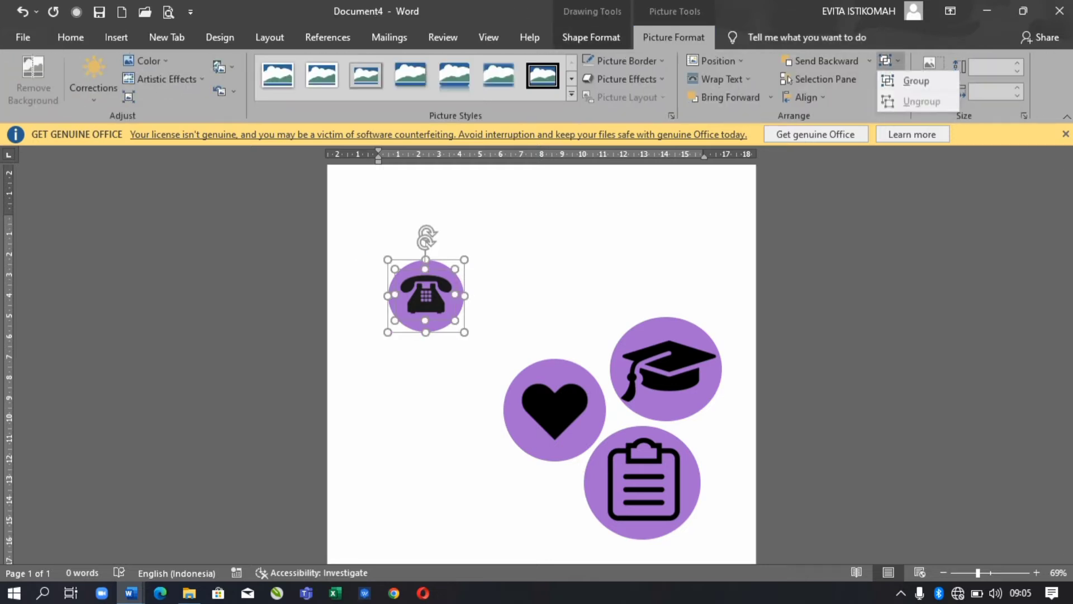
pyautogui.click(917, 82)
pyautogui.click(71, 37)
pyautogui.doubleClick(426, 296)
pyautogui.moveTo(426, 295); pyautogui.dragTo(541, 503)
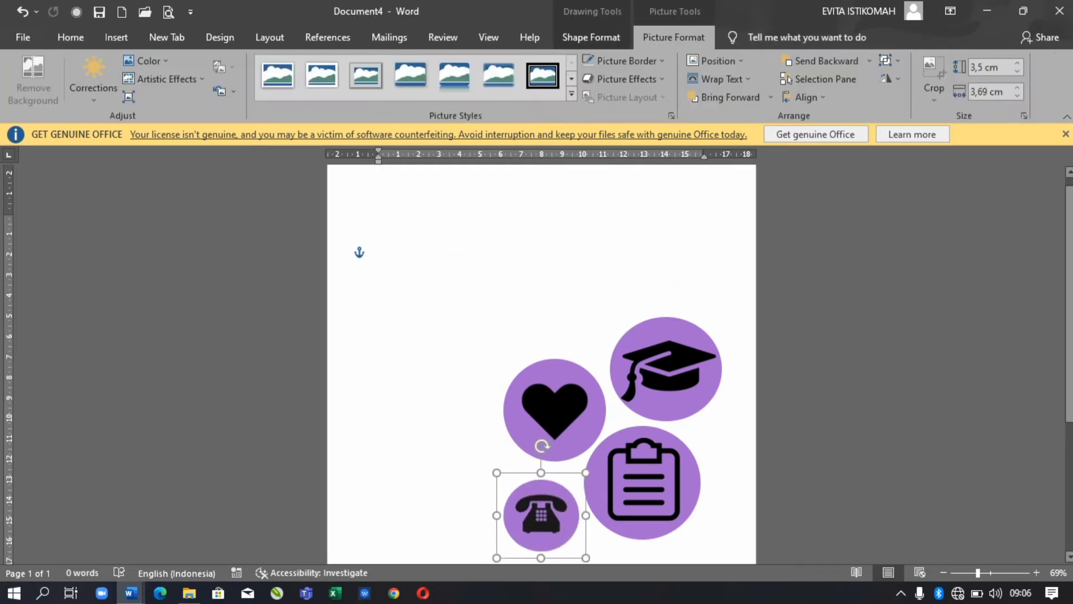
pyautogui.press('Escape')
pyautogui.click(116, 37)
# - Insert the briefcase picture behind text and shrink it to icon size
pyautogui.click(161, 78)
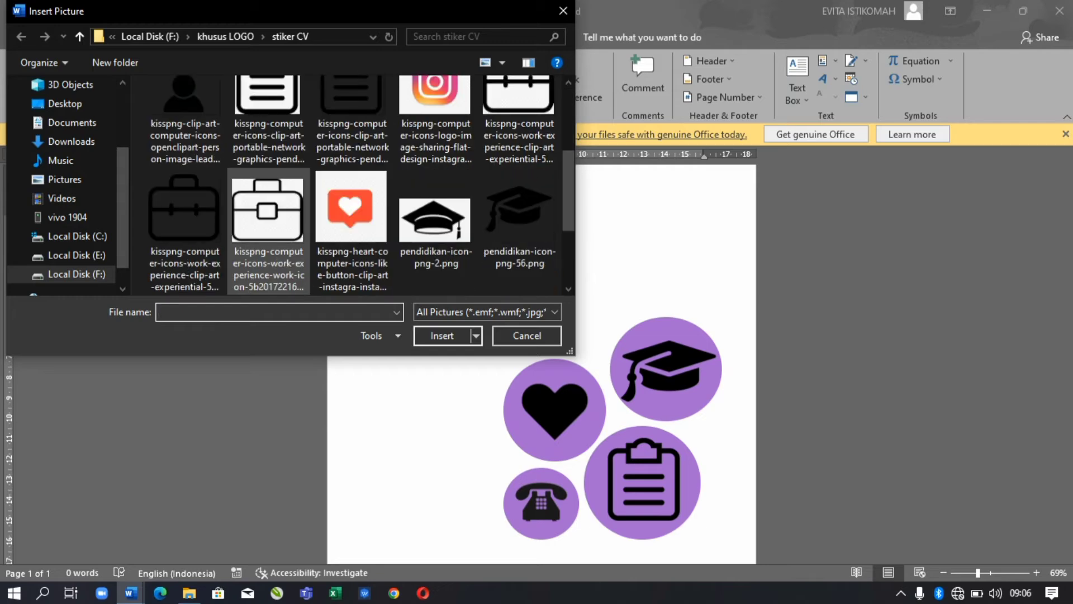
pyautogui.scroll(-2, 347, 235)
pyautogui.scroll(3, 347, 235)
pyautogui.scroll(-1, 346, 234)
pyautogui.doubleClick(184, 224)
pyautogui.rightClick(511, 260)
pyautogui.moveTo(557, 506)
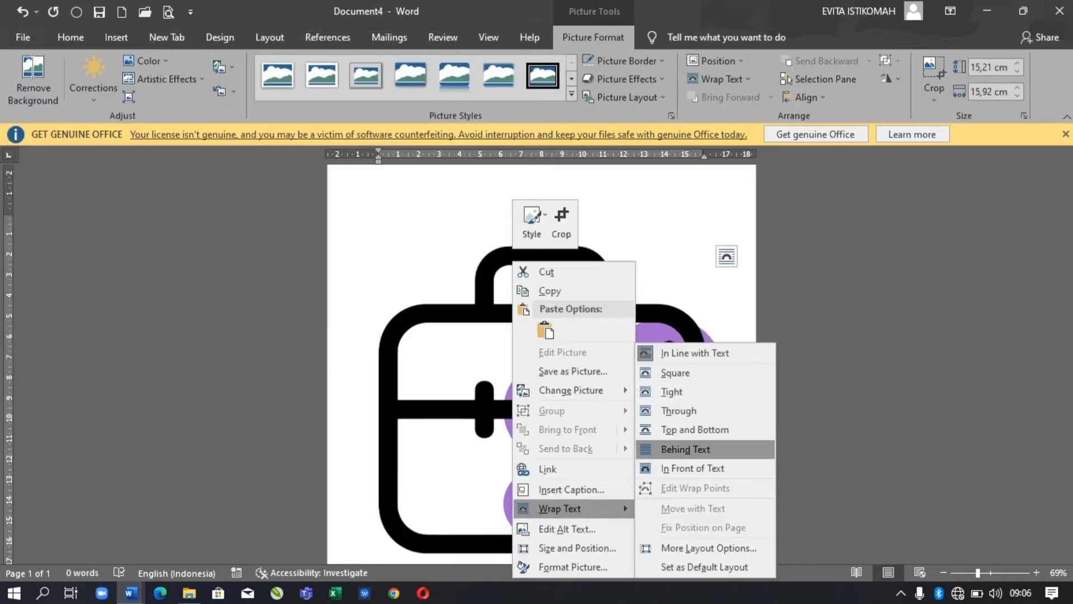
pyautogui.click(693, 446)
pyautogui.moveTo(706, 558); pyautogui.dragTo(472, 334)
# - Draw a circle behind the briefcase and move both together to the right
pyautogui.click(116, 37)
pyautogui.click(208, 60)
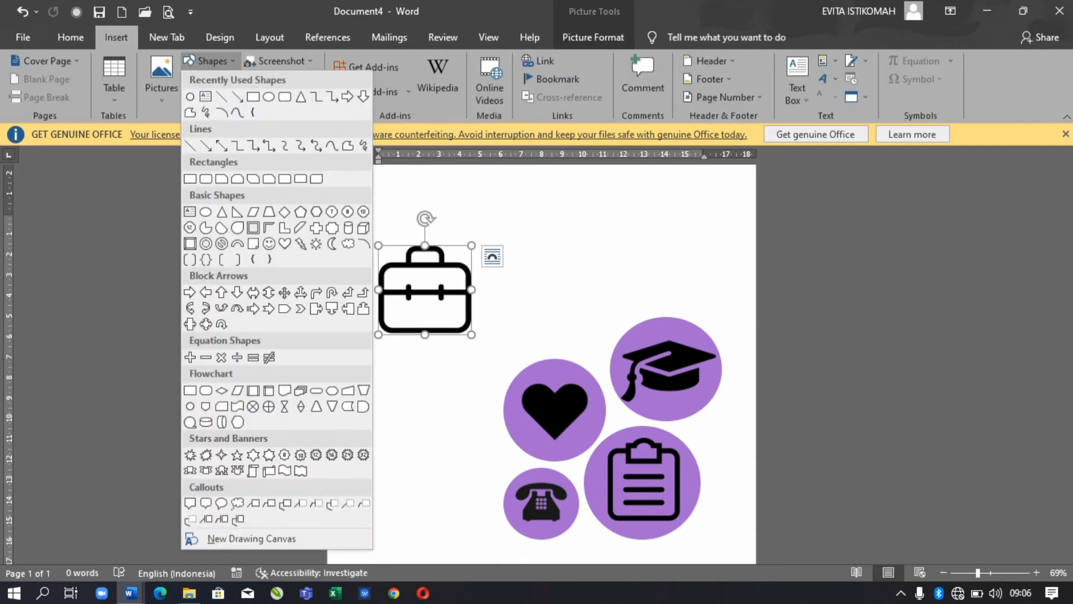
pyautogui.click(190, 405)
pyautogui.moveTo(372, 232)
pyautogui.mouseDown()
pyautogui.moveTo(496, 352)
pyautogui.moveTo(485, 352)
pyautogui.mouseUp()
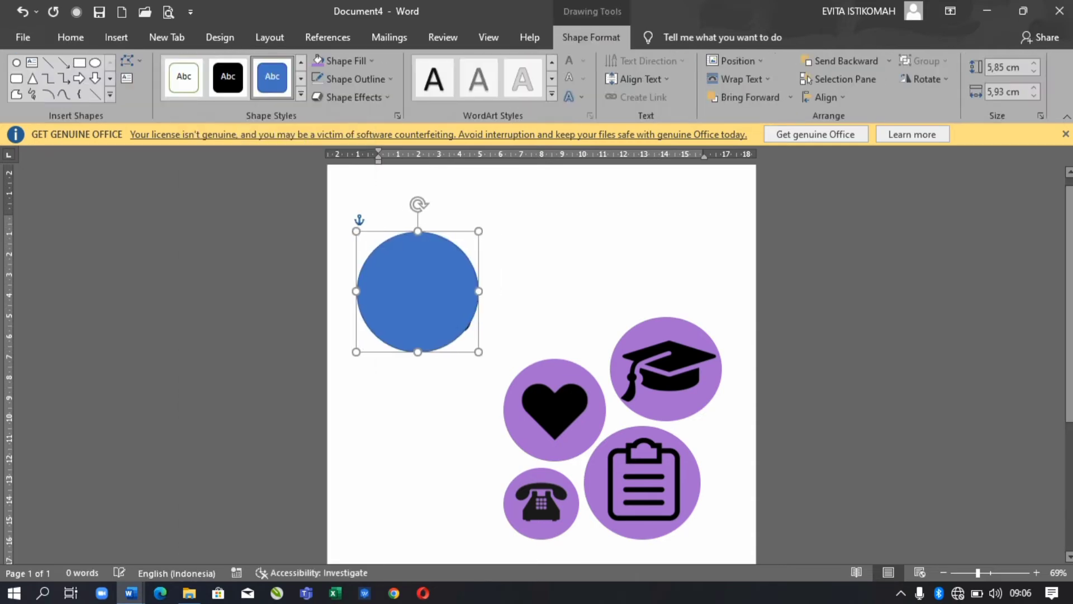
pyautogui.click(888, 61)
pyautogui.click(852, 98)
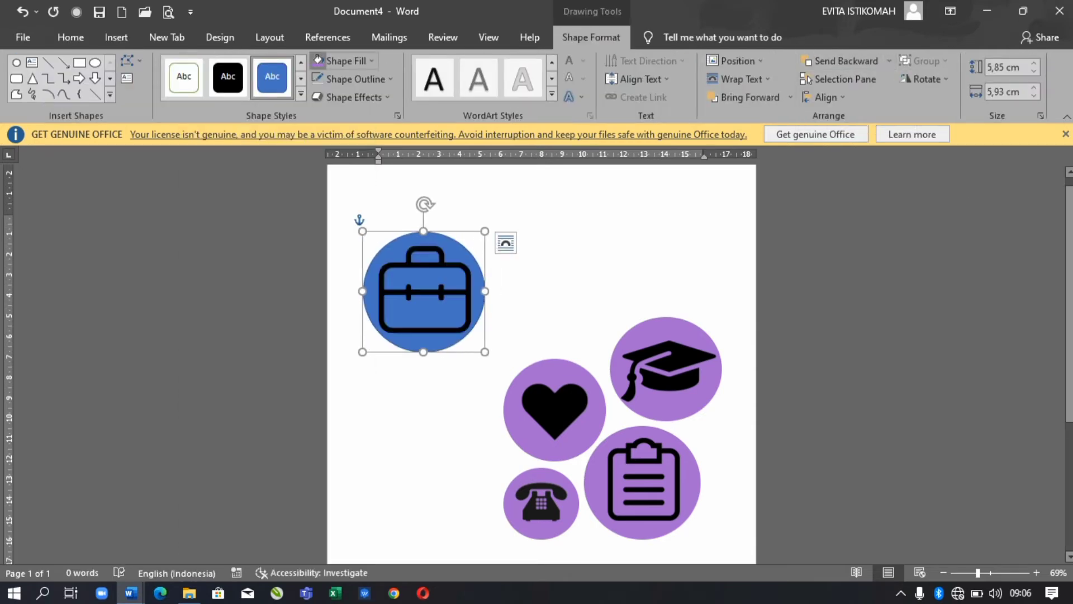
pyautogui.keyDown('shift'); pyautogui.click(424, 290); pyautogui.keyUp('shift')
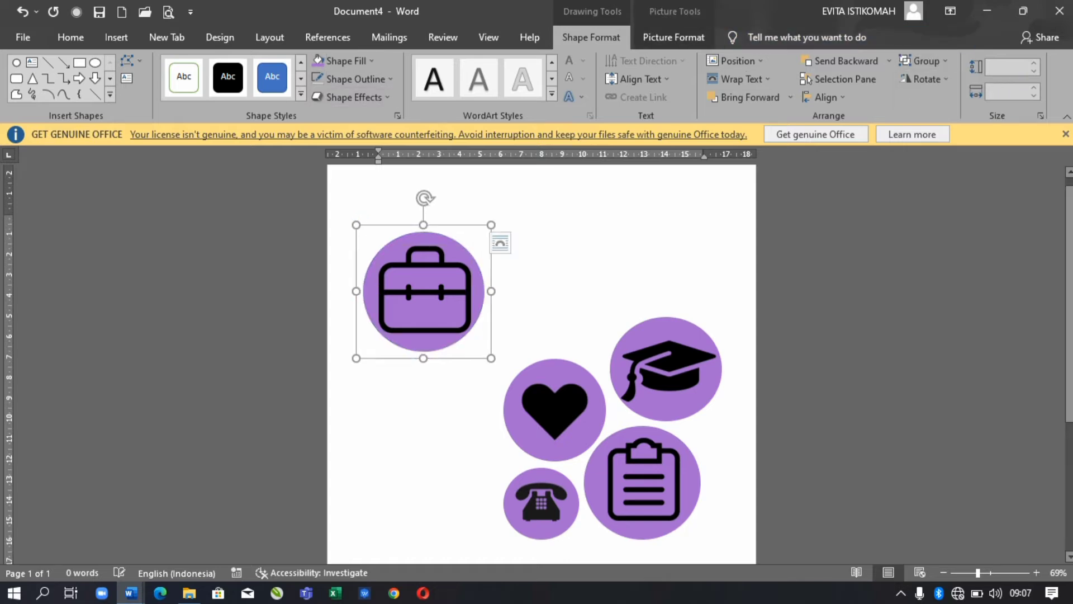
pyautogui.moveTo(424, 290); pyautogui.dragTo(549, 291)
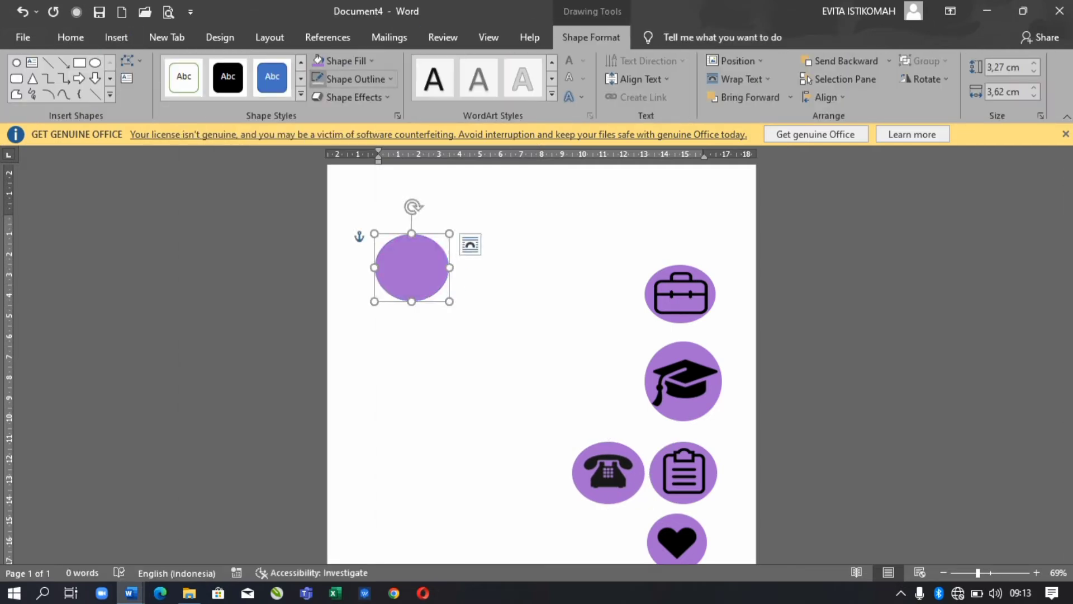
# - Reposition the two spare purple ovals and insert the Instagram picture from stiker CV
pyautogui.moveTo(429, 284); pyautogui.dragTo(393, 392)
pyautogui.moveTo(419, 277); pyautogui.dragTo(474, 334)
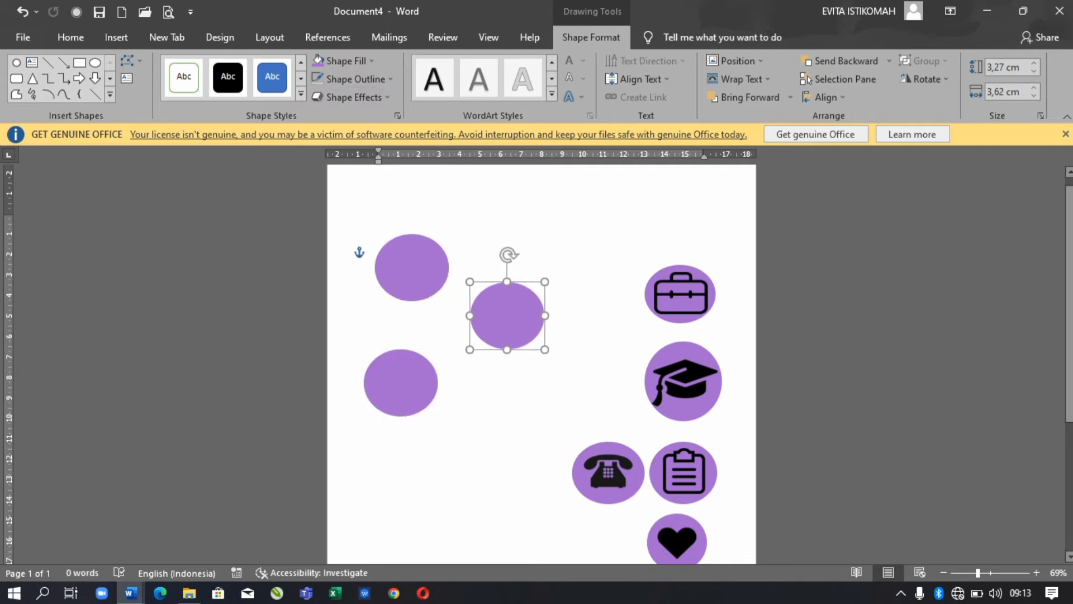
pyautogui.hotkey('alt', 'n')
pyautogui.press('p')
pyautogui.scroll(-1, 348, 185)
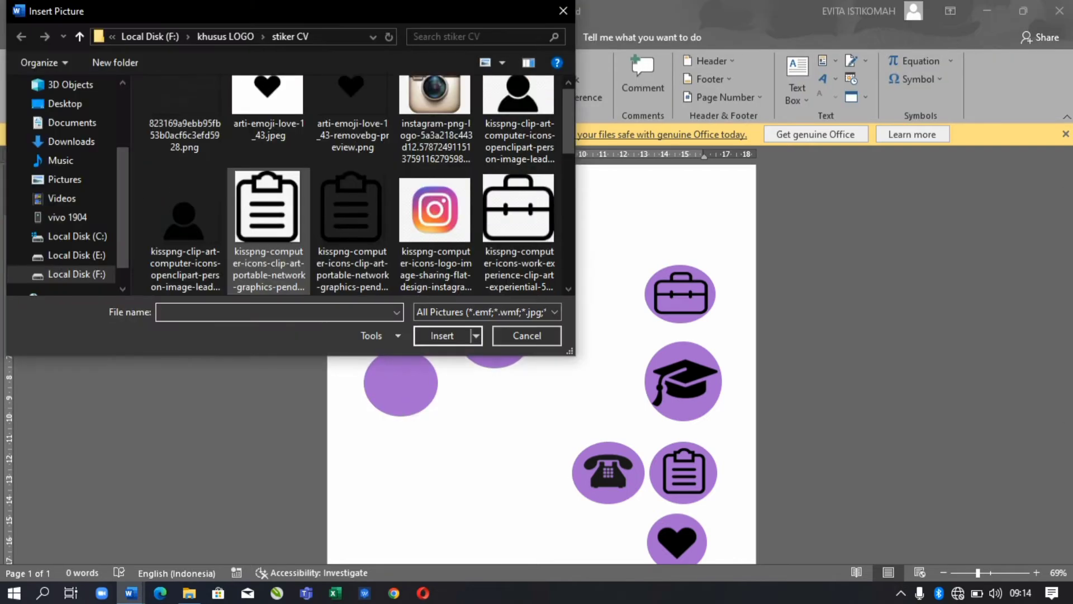
pyautogui.click(520, 224)
pyautogui.scroll(-3, 520, 223)
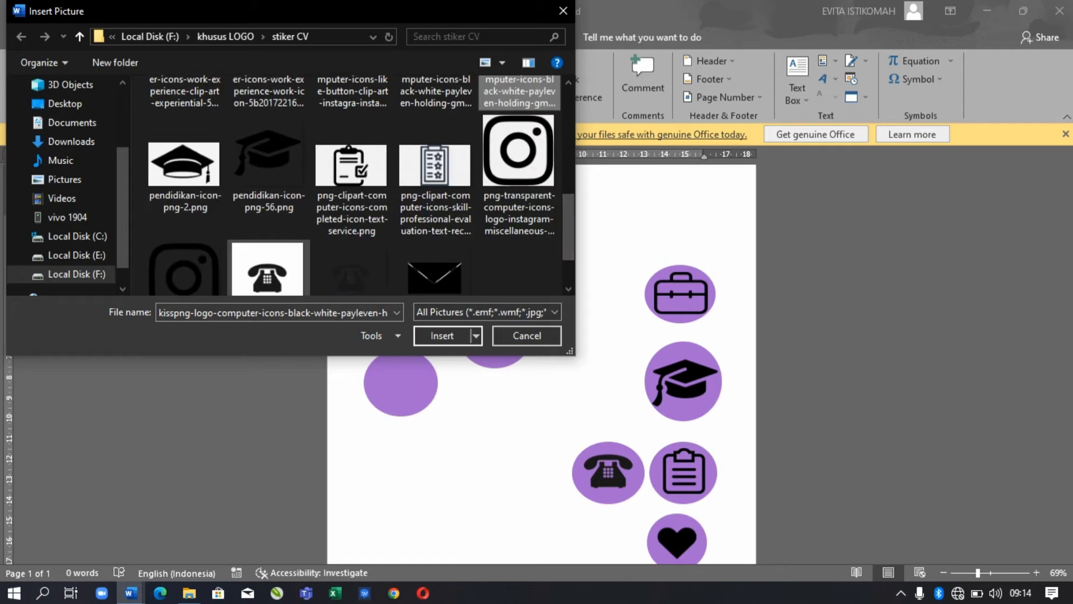
pyautogui.click(184, 207)
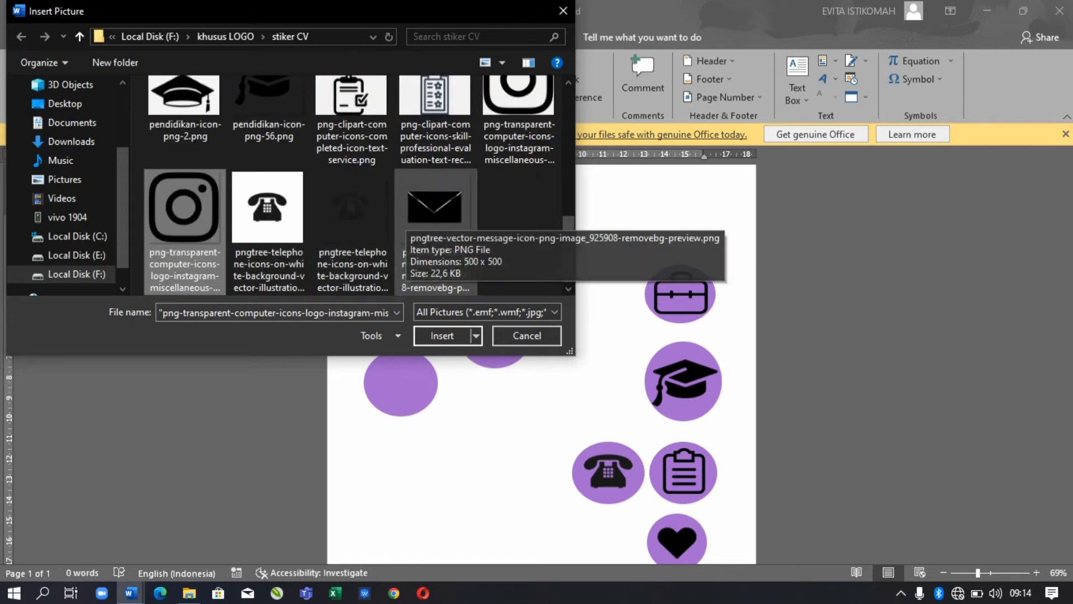
pyautogui.click(442, 335)
# - Set the Instagram picture behind text and adjust its placement
pyautogui.rightClick(499, 360)
pyautogui.moveTo(545, 289)
pyautogui.click(671, 387)
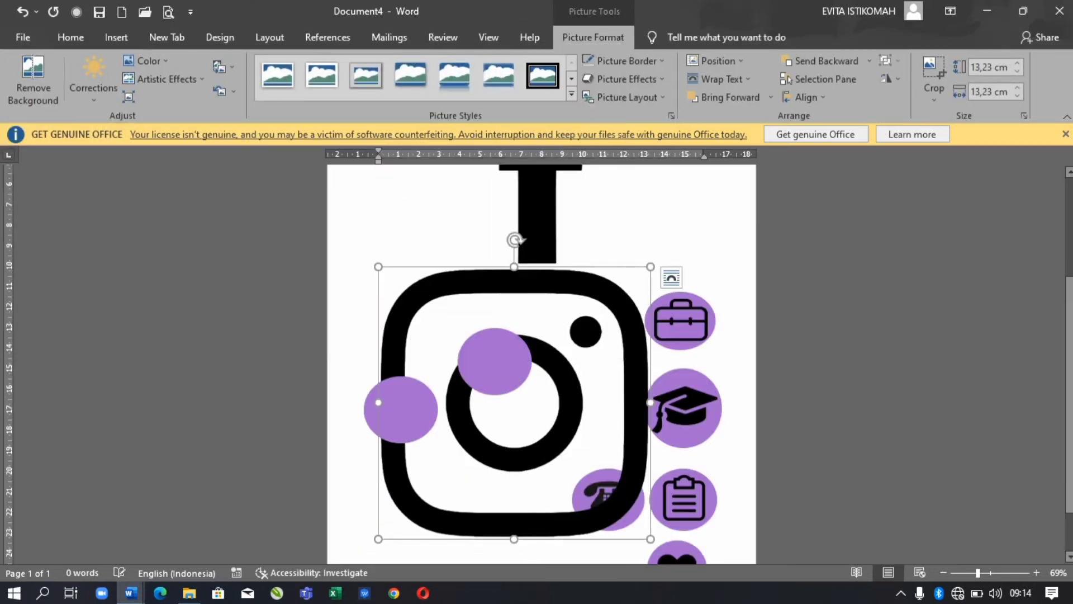
pyautogui.moveTo(379, 319); pyautogui.dragTo(492, 427)
pyautogui.moveTo(569, 501); pyautogui.dragTo(433, 403)
pyautogui.scroll(3, 541, 363)
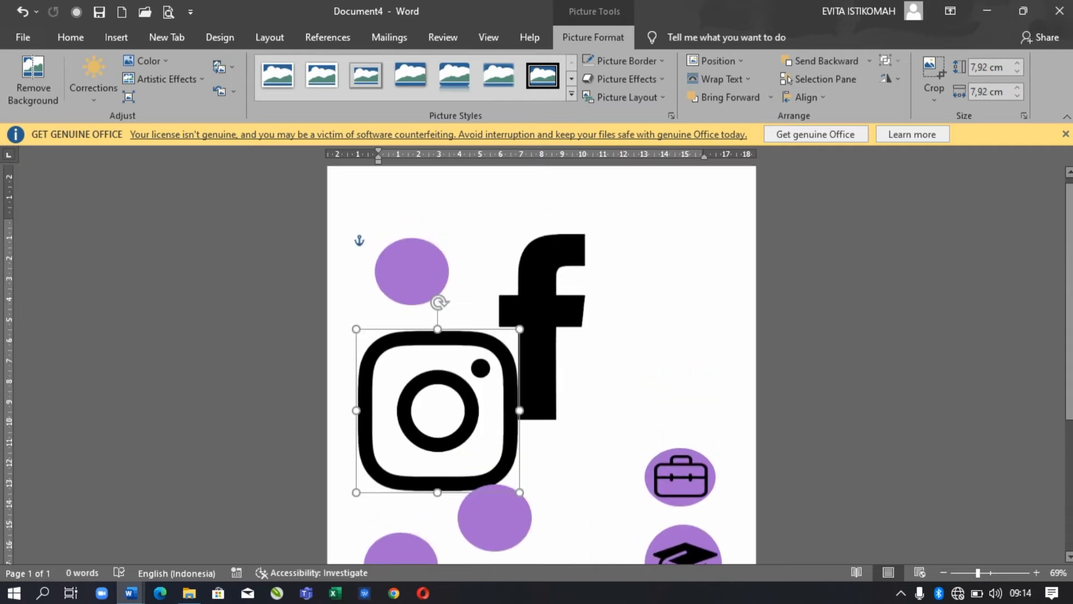
# - Set the Facebook f picture behind text and send the purple circle behind it
pyautogui.rightClick(559, 336)
pyautogui.click(768, 390)
pyautogui.moveTo(705, 423); pyautogui.dragTo(488, 297)
pyautogui.hotkey('ctrl', 'z')
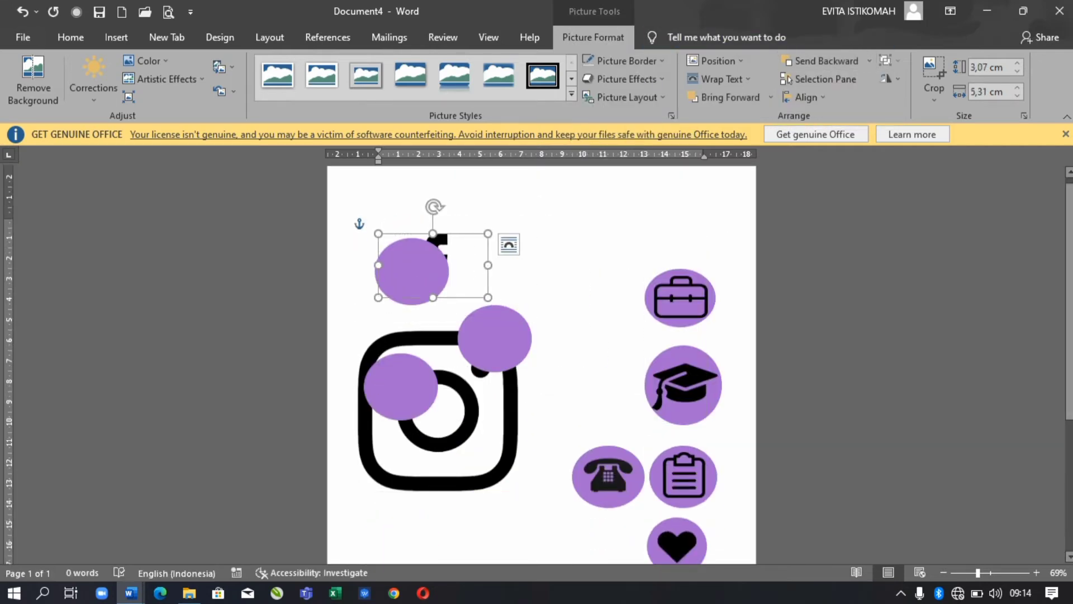
pyautogui.click(591, 37)
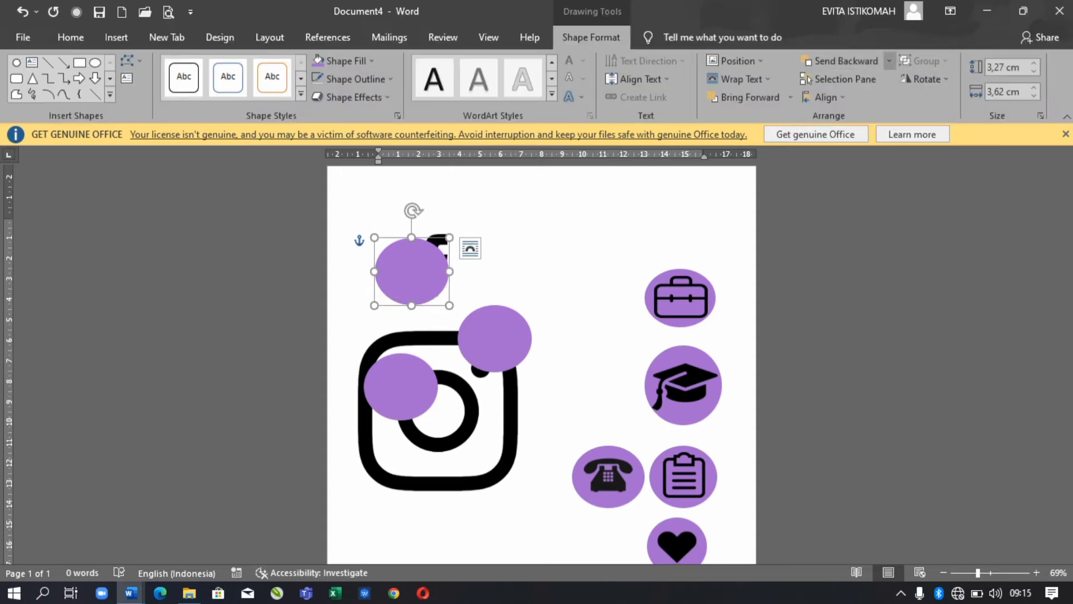
pyautogui.click(888, 61)
pyautogui.press('Escape')
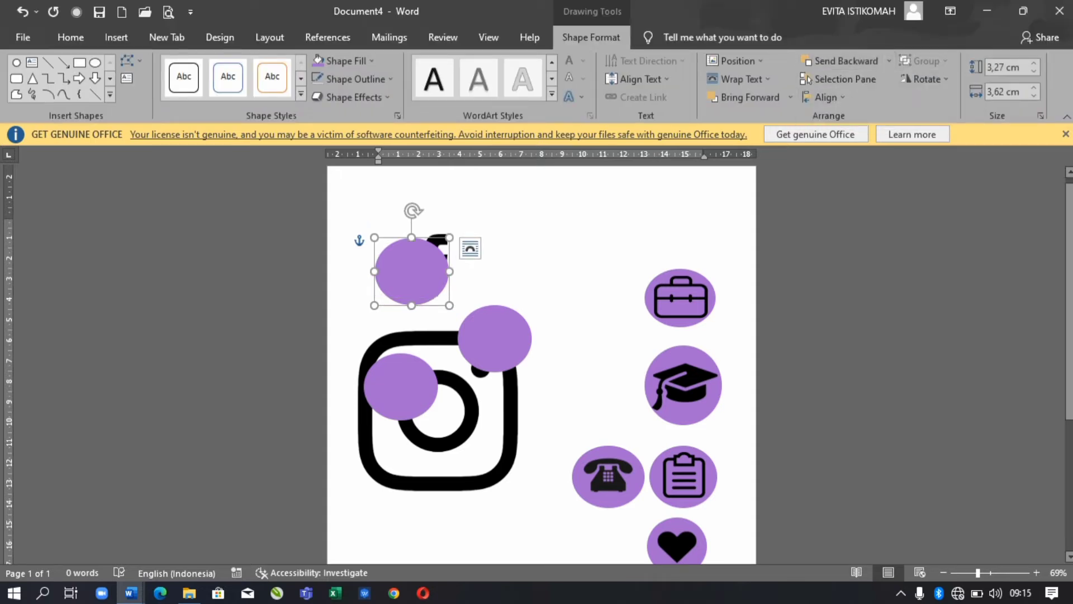
pyautogui.click(838, 61)
pyautogui.click(411, 268)
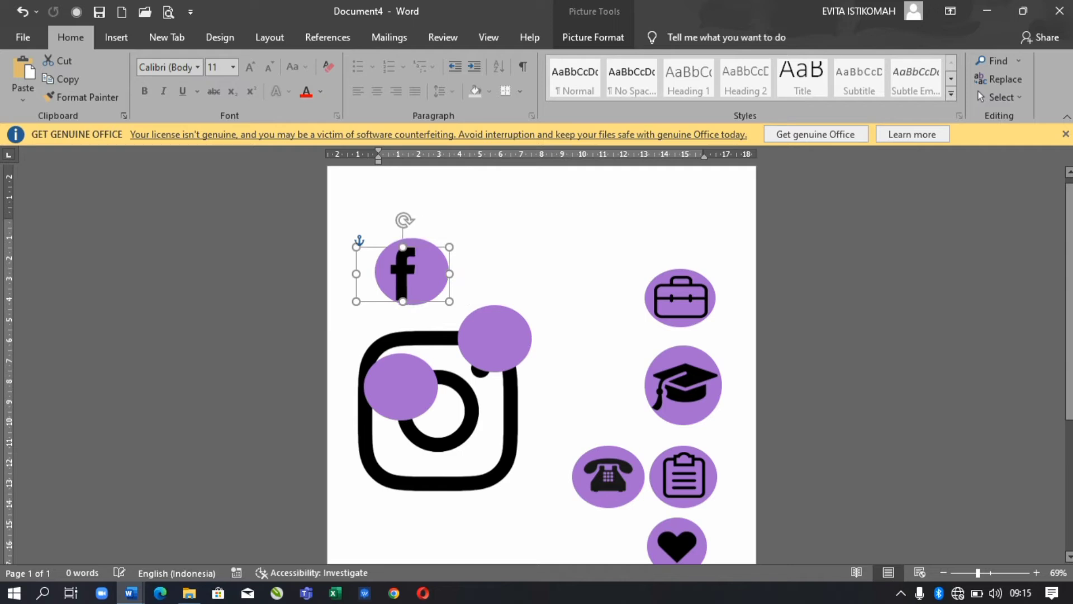
# - Group the Facebook picture with its purple circle and move it beside the graduation-cap circle
pyautogui.keyDown('shift'); pyautogui.click(410, 296); pyautogui.keyUp('shift')
pyautogui.click(673, 37)
pyautogui.click(888, 61)
pyautogui.click(923, 79)
pyautogui.moveTo(410, 271); pyautogui.dragTo(608, 405)
# - Shrink the Instagram picture to icon size and send the top purple circle backward
pyautogui.moveTo(401, 386); pyautogui.dragTo(407, 279)
pyautogui.click(503, 458)
pyautogui.moveTo(521, 492); pyautogui.dragTo(422, 394)
pyautogui.click(408, 279)
pyautogui.click(591, 37)
pyautogui.click(866, 61)
pyautogui.click(856, 79)
# - Place the Instagram picture onto the purple circle, with the circle sent behind it
pyautogui.moveTo(390, 361); pyautogui.dragTo(403, 322)
pyautogui.click(593, 37)
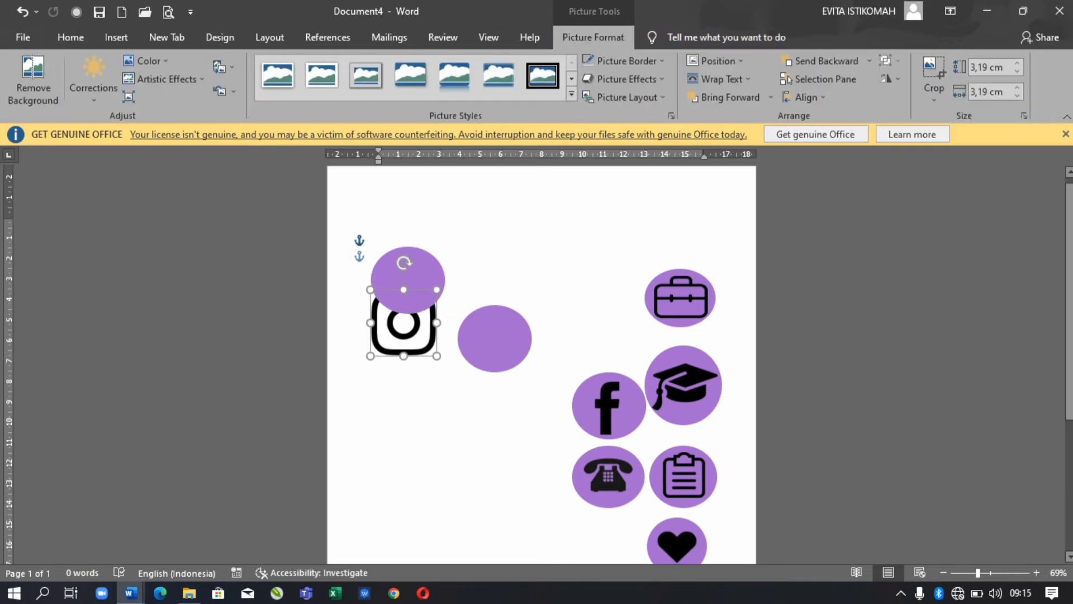
pyautogui.click(408, 271)
pyautogui.click(591, 37)
pyautogui.click(846, 60)
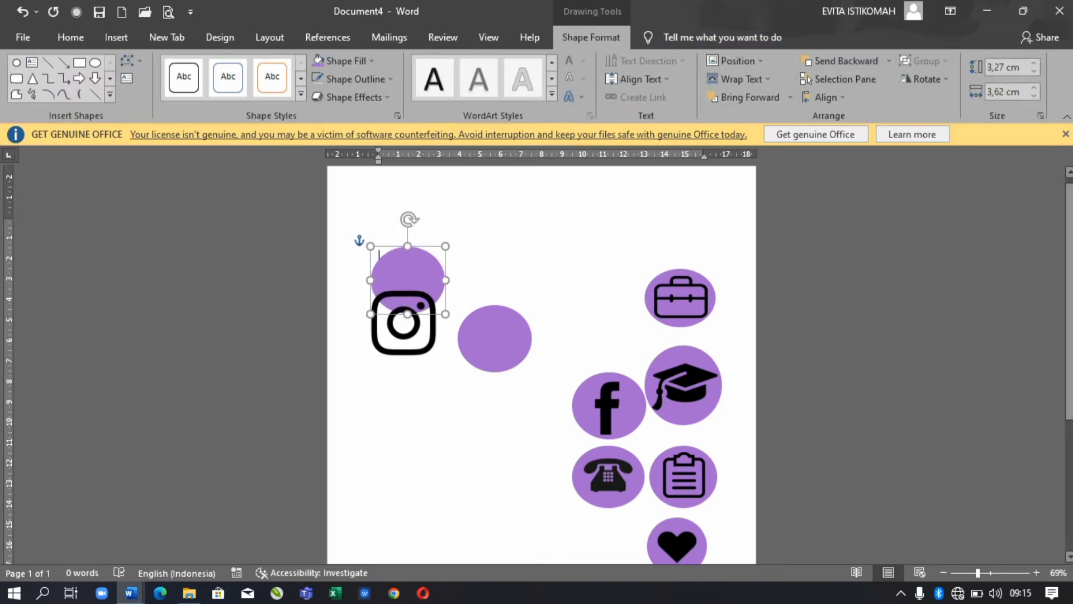
pyautogui.moveTo(403, 327); pyautogui.dragTo(412, 285)
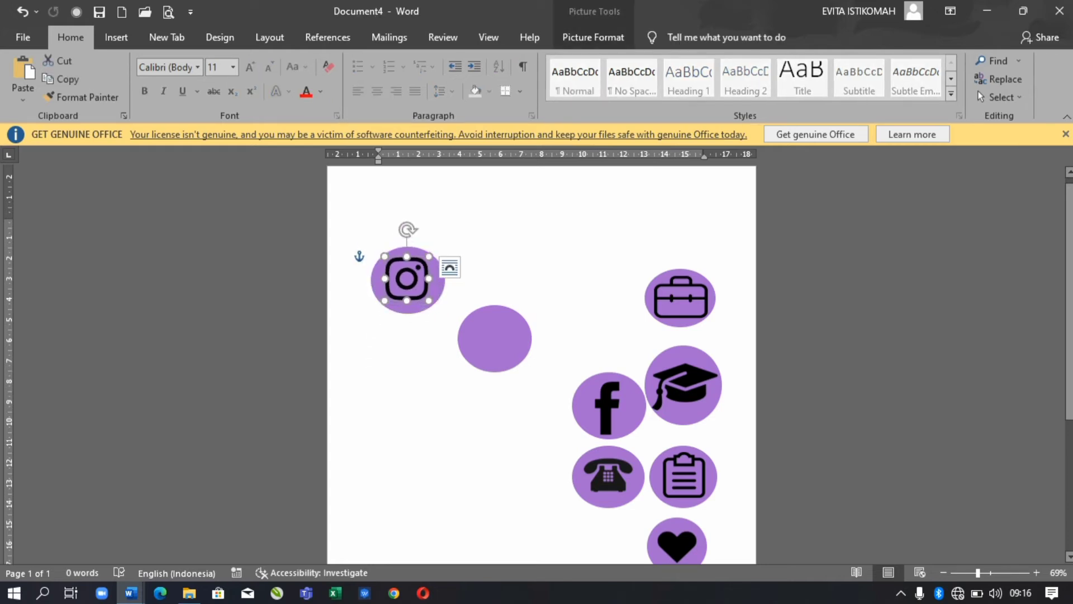
# - Group the Instagram icon with its circle, set it beside the briefcase, and move the spare circle top-left
pyautogui.keyDown('shift'); pyautogui.click(407, 279); pyautogui.keyUp('shift')
pyautogui.click(591, 37)
pyautogui.click(923, 60)
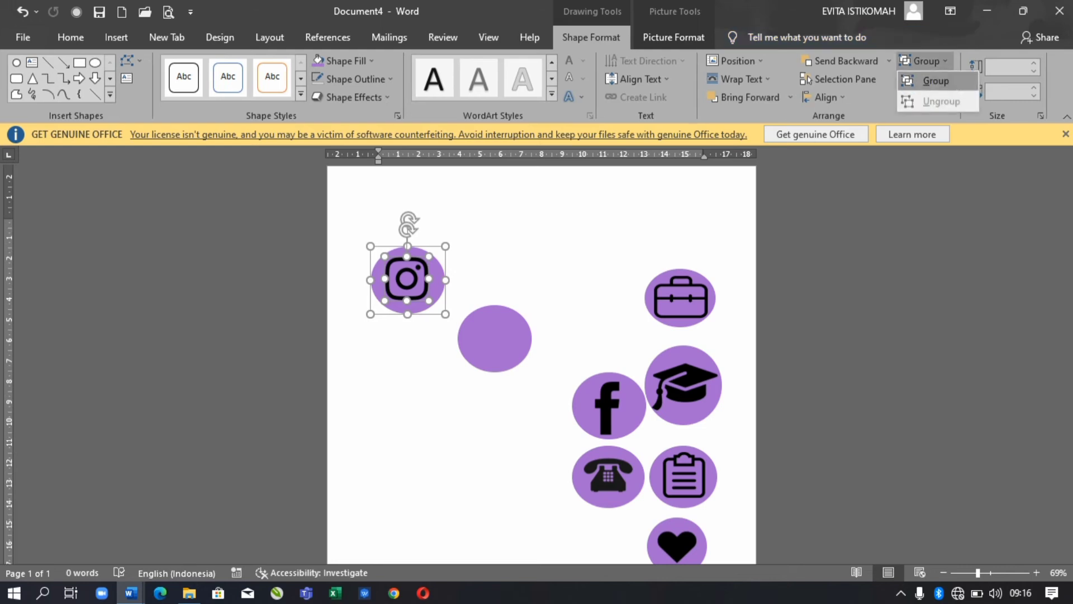
pyautogui.click(929, 75)
pyautogui.moveTo(407, 279); pyautogui.dragTo(612, 327)
pyautogui.moveTo(494, 338); pyautogui.dragTo(417, 278)
pyautogui.click(369, 336)
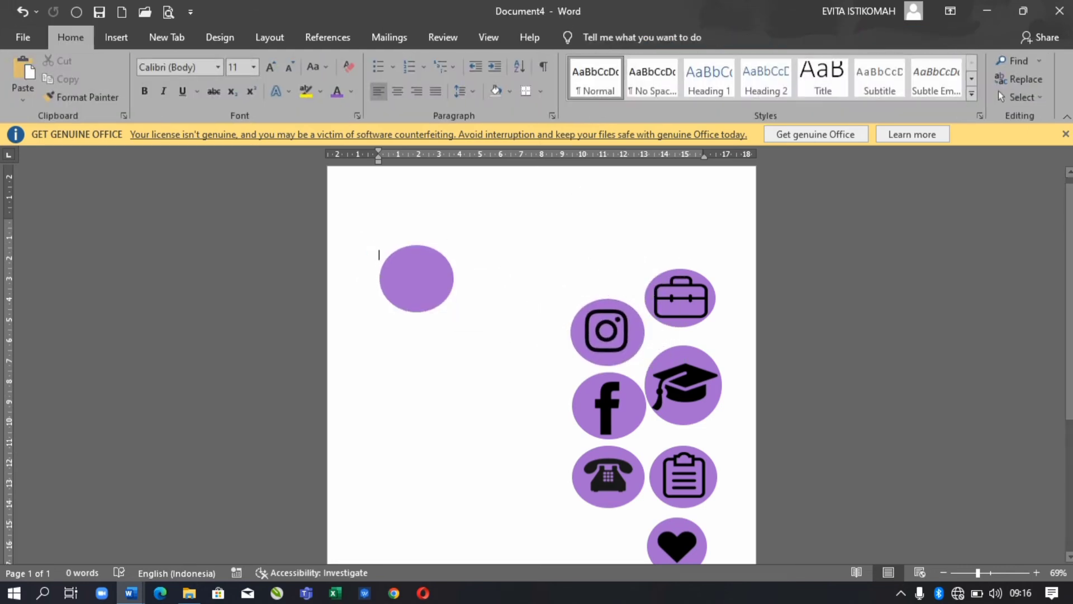
pyautogui.click(116, 36)
# - Insert the black envelope picture from file into the document
pyautogui.click(162, 78)
pyautogui.scroll(-5, 357, 185)
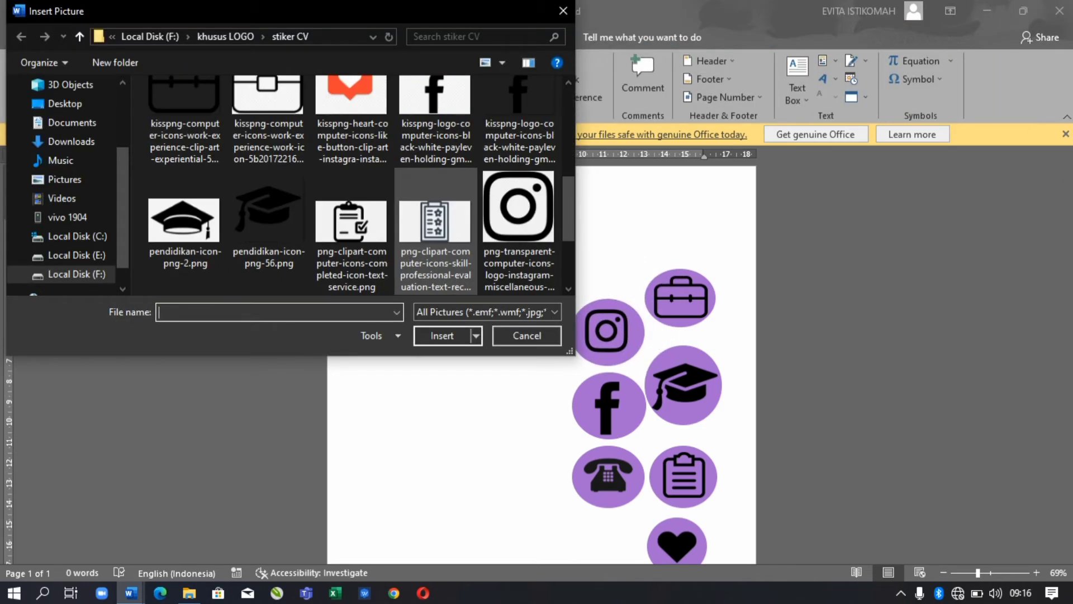
pyautogui.scroll(1, 357, 184)
pyautogui.scroll(2, 357, 184)
pyautogui.scroll(-4, 358, 184)
pyautogui.press('Escape')
# - Give the envelope Top and Bottom wrapping and shrink it to fit inside the purple circle
pyautogui.rightClick(555, 360)
pyautogui.moveTo(611, 283)
pyautogui.click(732, 362)
pyautogui.moveTo(650, 521); pyautogui.dragTo(510, 383)
pyautogui.click(417, 278)
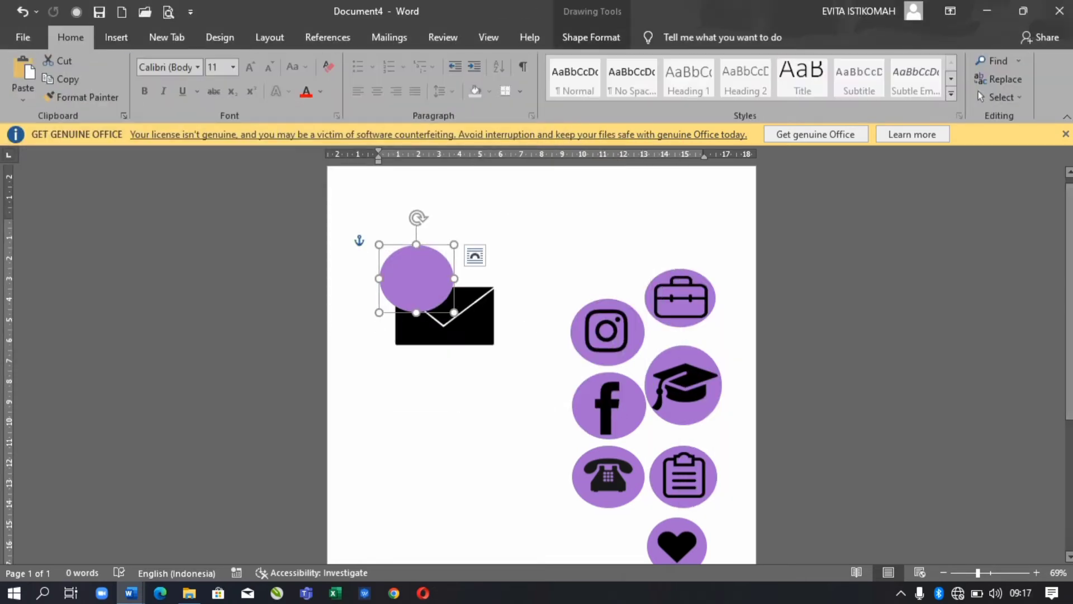
pyautogui.click(591, 36)
pyautogui.click(445, 330)
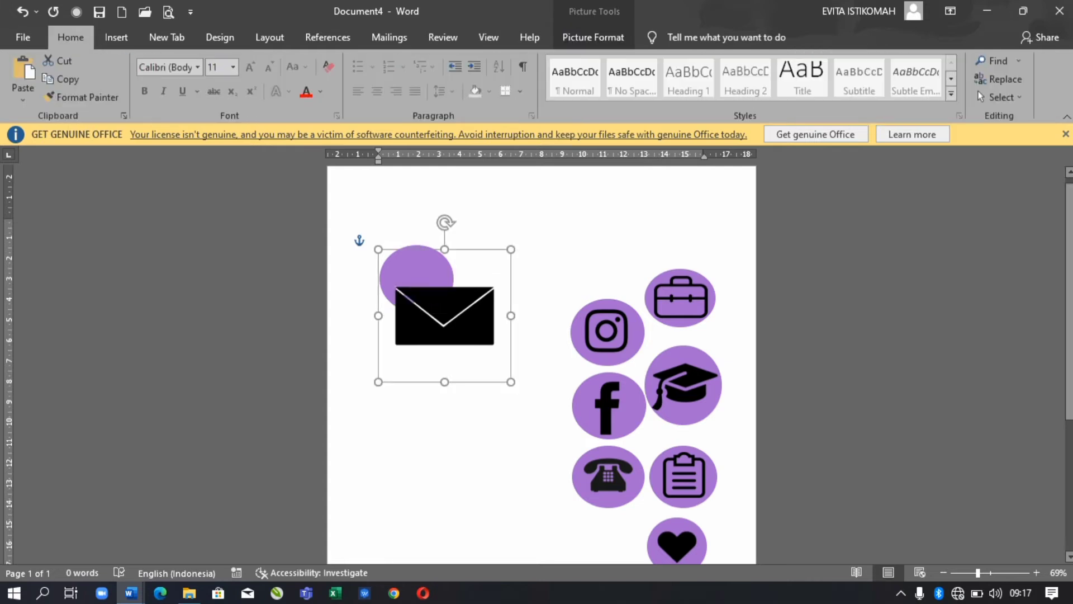
pyautogui.moveTo(514, 385); pyautogui.dragTo(442, 313)
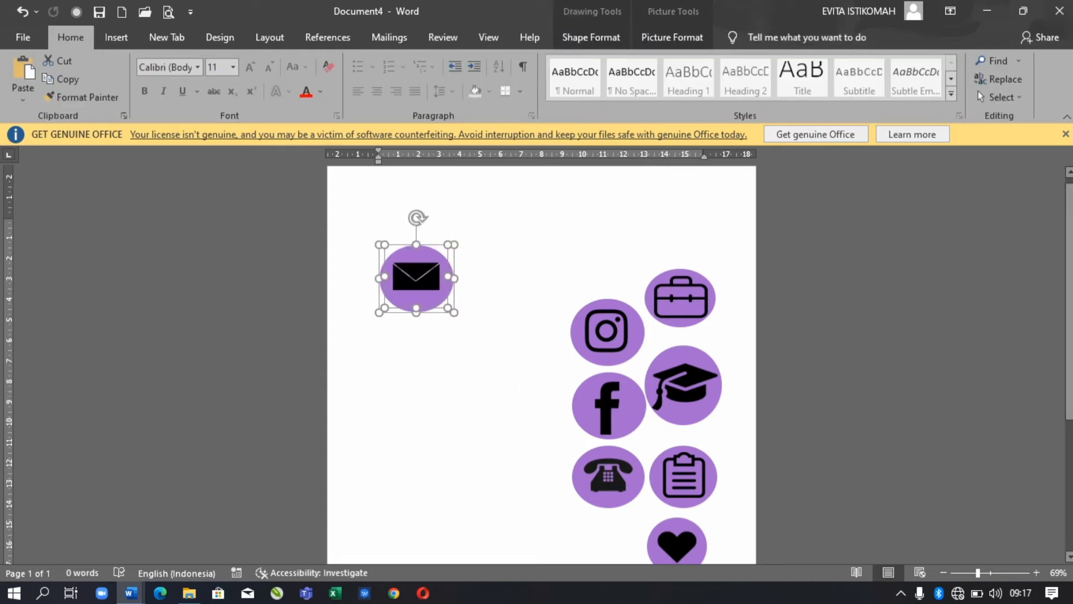
pyautogui.keyDown('shift'); pyautogui.click(416, 291); pyautogui.keyUp('shift')
# - Arrange the envelope, Instagram, clipboard, Facebook, phone, graduation-cap and heart circles into two rows of four
pyautogui.moveTo(416, 277)
pyautogui.mouseDown()
pyautogui.moveTo(463, 339)
pyautogui.moveTo(394, 288)
pyautogui.mouseUp()
pyautogui.moveTo(607, 332); pyautogui.dragTo(486, 285)
pyautogui.moveTo(681, 298); pyautogui.dragTo(587, 288)
pyautogui.moveTo(608, 405); pyautogui.dragTo(393, 384)
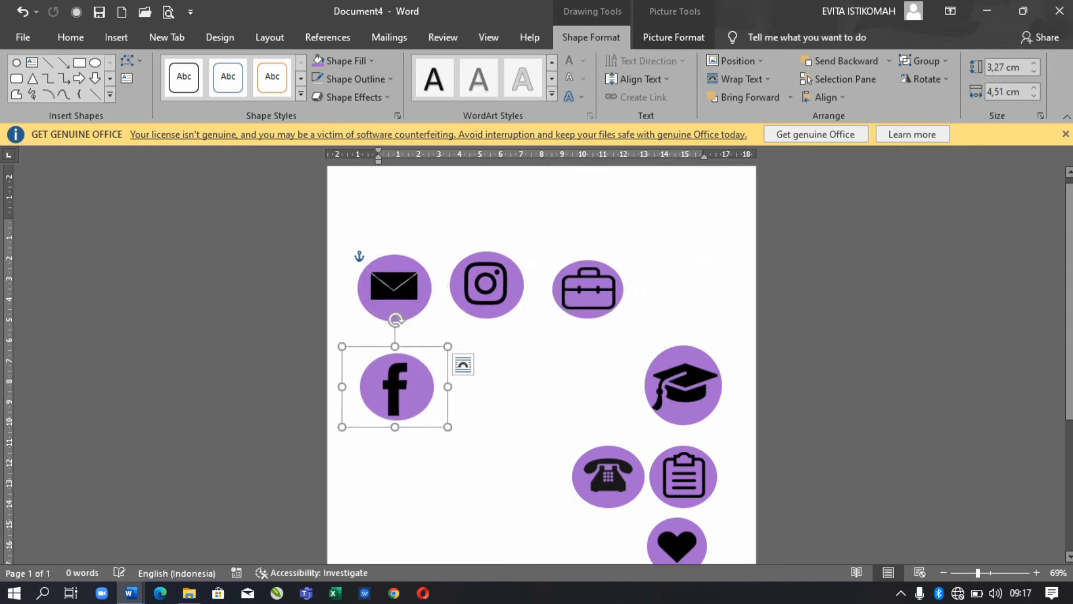
pyautogui.moveTo(608, 476); pyautogui.dragTo(491, 402)
pyautogui.moveTo(683, 385); pyautogui.dragTo(590, 402)
pyautogui.moveTo(683, 476); pyautogui.dragTo(685, 302)
pyautogui.moveTo(677, 542); pyautogui.dragTo(686, 402)
pyautogui.click(542, 503)
pyautogui.scroll(-3, 542, 363)
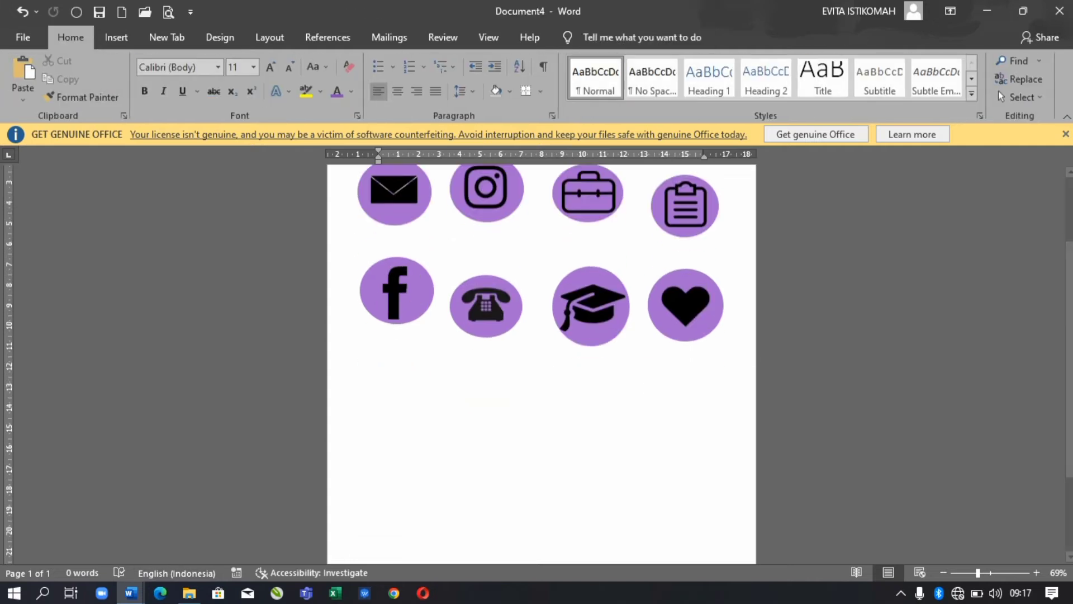
pyautogui.click(485, 306)
# - Paste the copied picture into the Document3 résumé and send it backward
pyautogui.moveTo(131, 592)
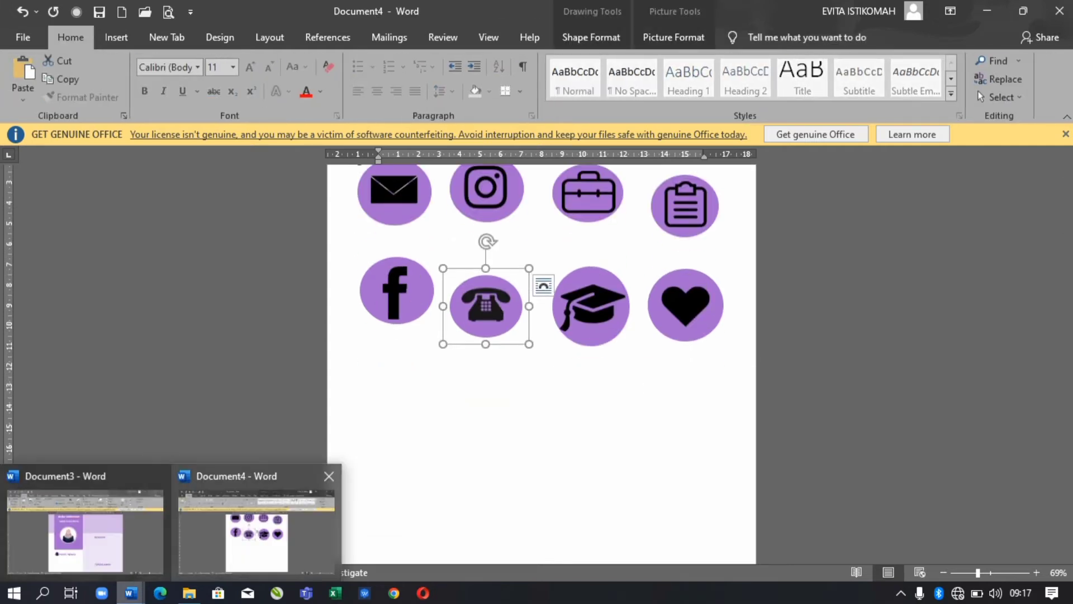
pyautogui.click(91, 515)
pyautogui.hotkey('ctrl', 'v')
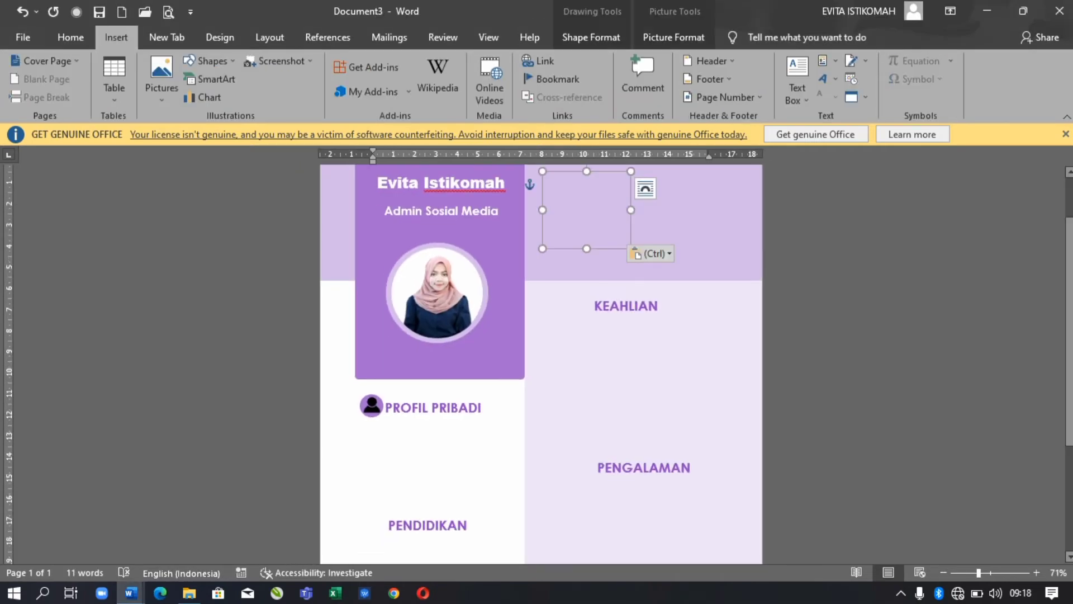
pyautogui.click(674, 37)
pyautogui.click(869, 61)
pyautogui.click(826, 115)
pyautogui.click(869, 60)
pyautogui.click(826, 115)
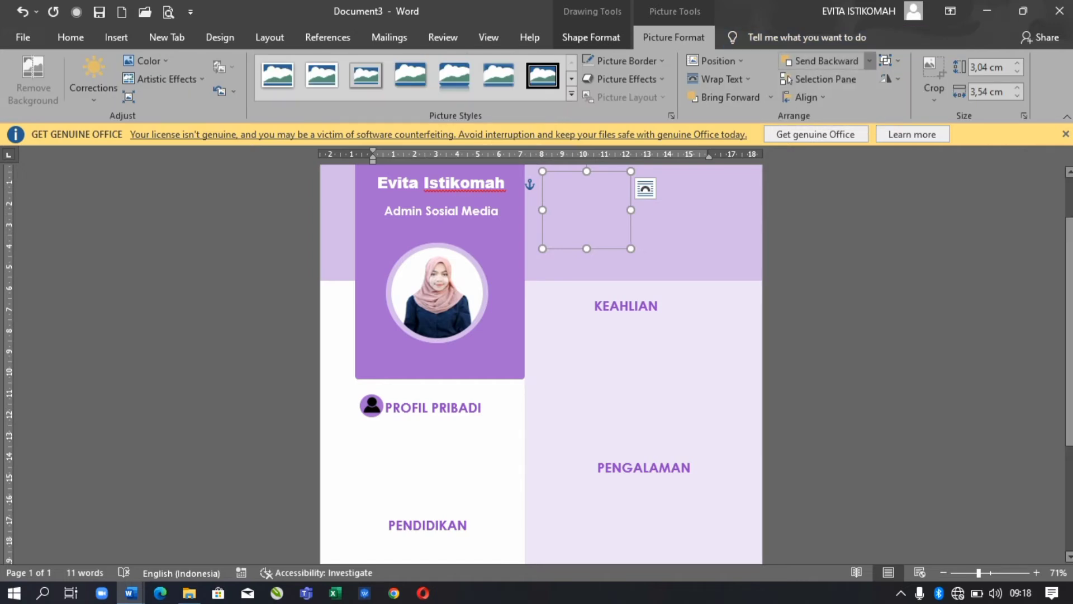
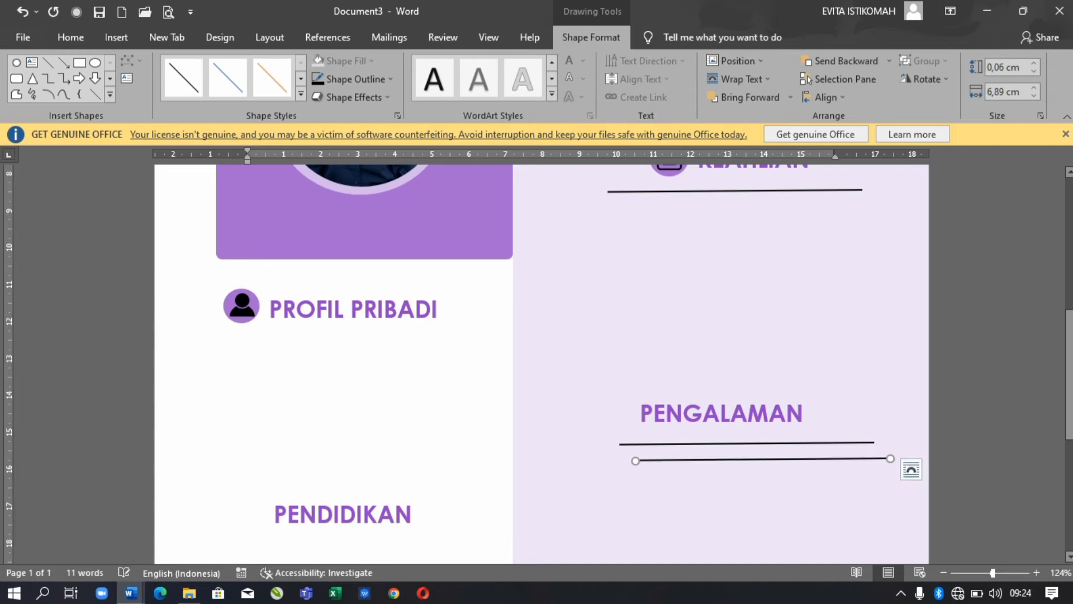
# - Place copies of the PENGALAMAN divider line under PROFIL PRIBADI, PENDIDIKAN and HOBI
pyautogui.moveTo(763, 459); pyautogui.dragTo(359, 356)
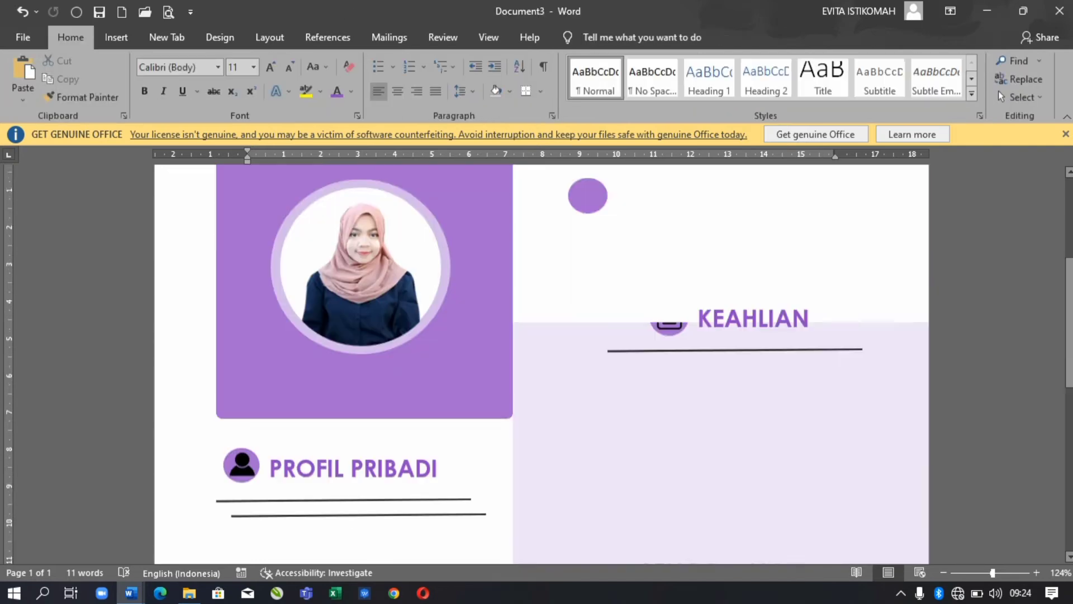
pyautogui.scroll(-3, 537, 363)
pyautogui.press('Up')
pyautogui.press('Up')
pyautogui.press('Up')
pyautogui.press('Up')
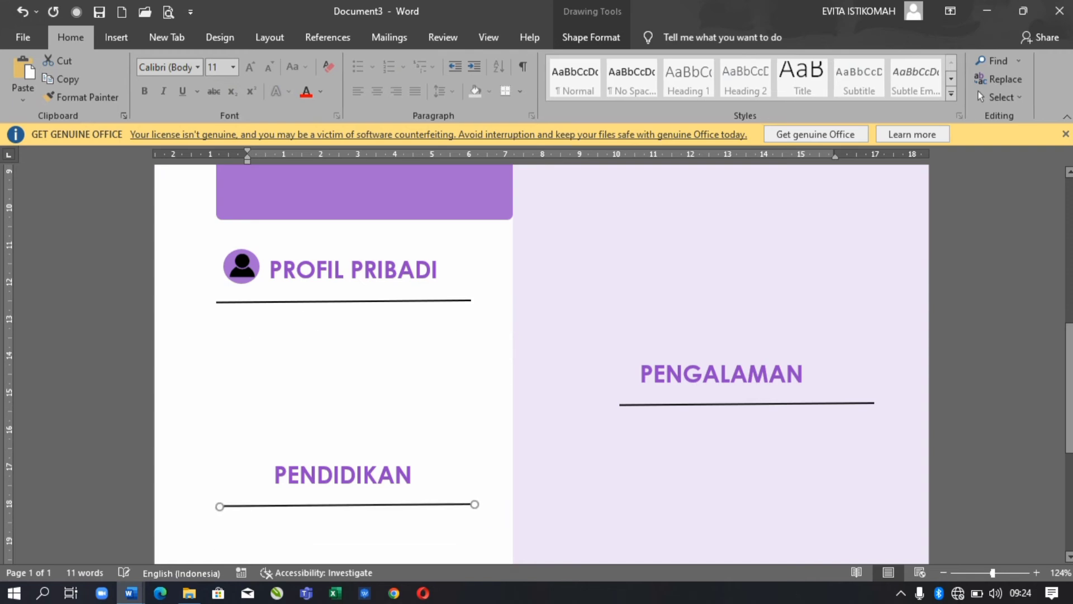
pyautogui.scroll(-3, 977, 91)
pyautogui.hotkey('ctrl', 'v')
pyautogui.scroll(-3, 978, 91)
pyautogui.hotkey('ctrl', 'a')
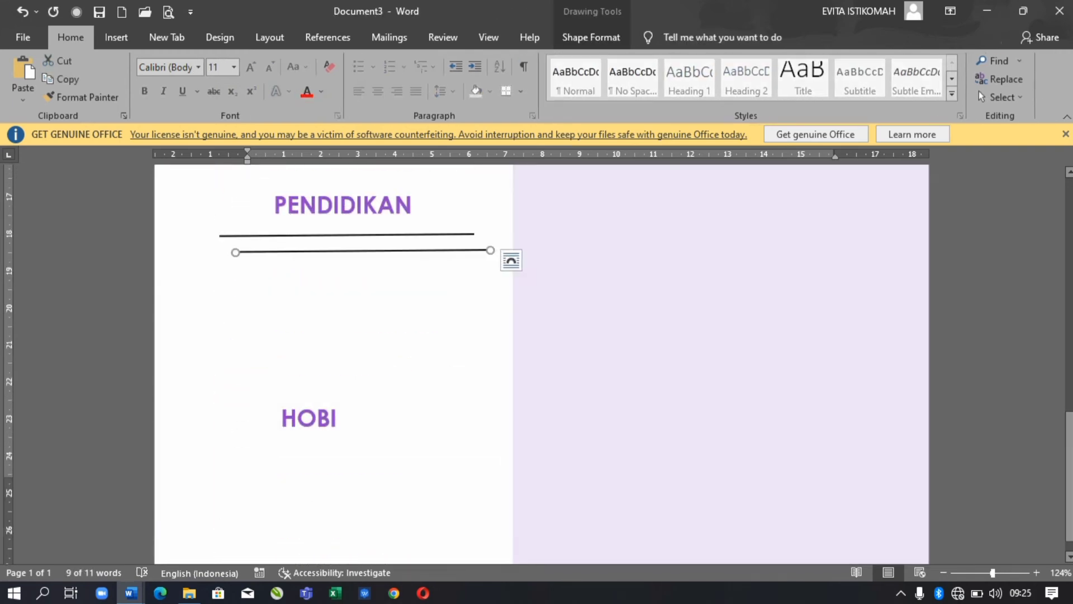
pyautogui.press('Down')
pyautogui.press('Down')
pyautogui.press('Down')
pyautogui.press('Down')
pyautogui.press('Down')
pyautogui.press('Down')
pyautogui.press('Down')
pyautogui.press('Down')
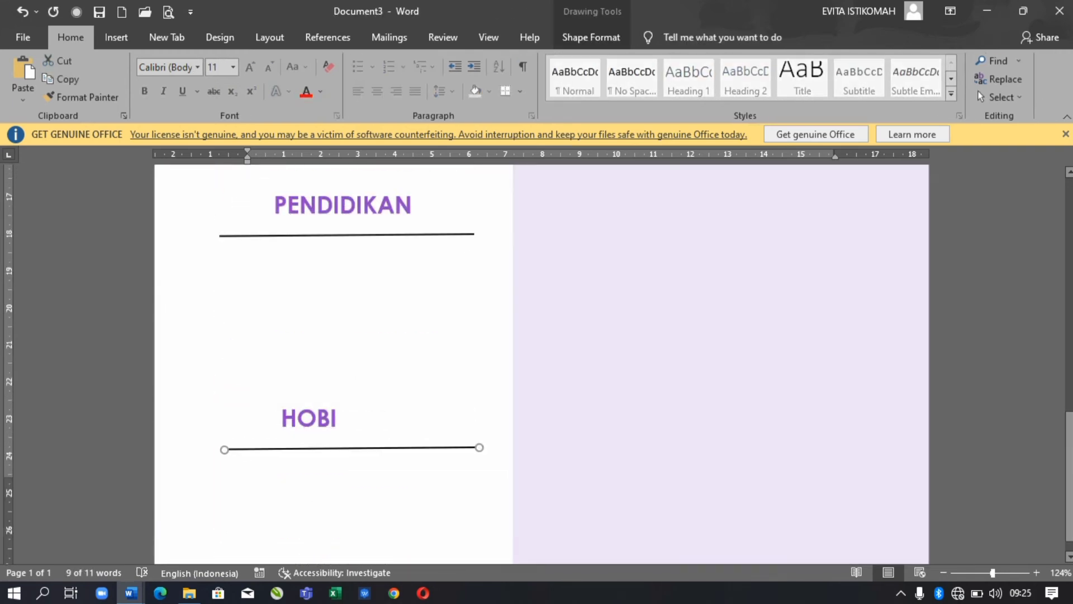
pyautogui.press('Escape')
pyautogui.keyDown('ctrl'); pyautogui.scroll(-5, 541, 364); pyautogui.keyUp('ctrl')
pyautogui.scroll(5, 541, 363)
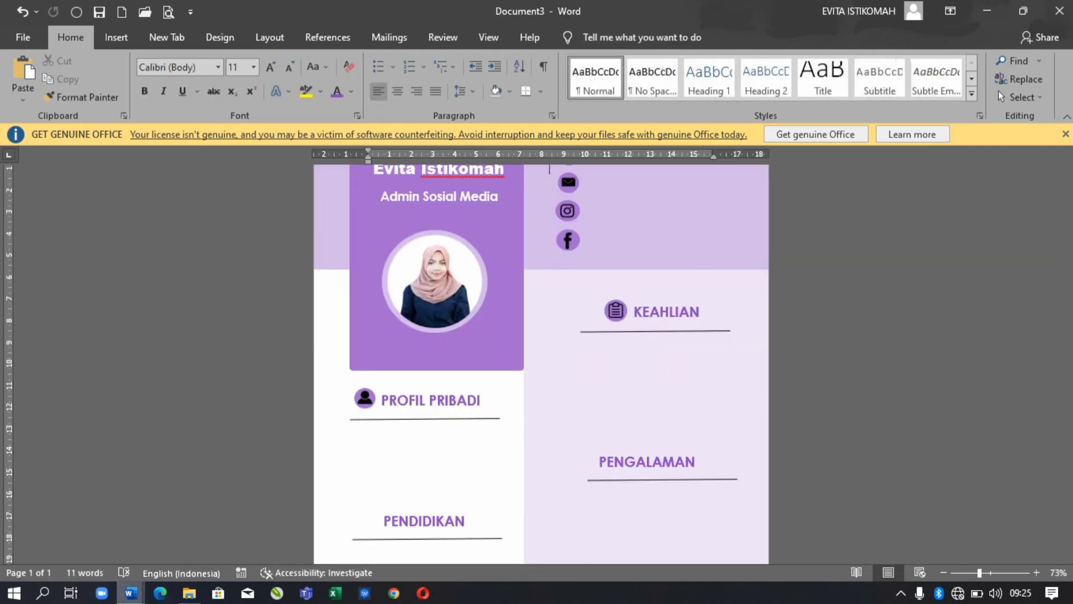
# - Paste the briefcase icon into the CV, bring it forward and shrink it beside PENGALAMAN
pyautogui.click(256, 534)
pyautogui.click(684, 258)
pyautogui.click(588, 244)
pyautogui.moveTo(130, 592)
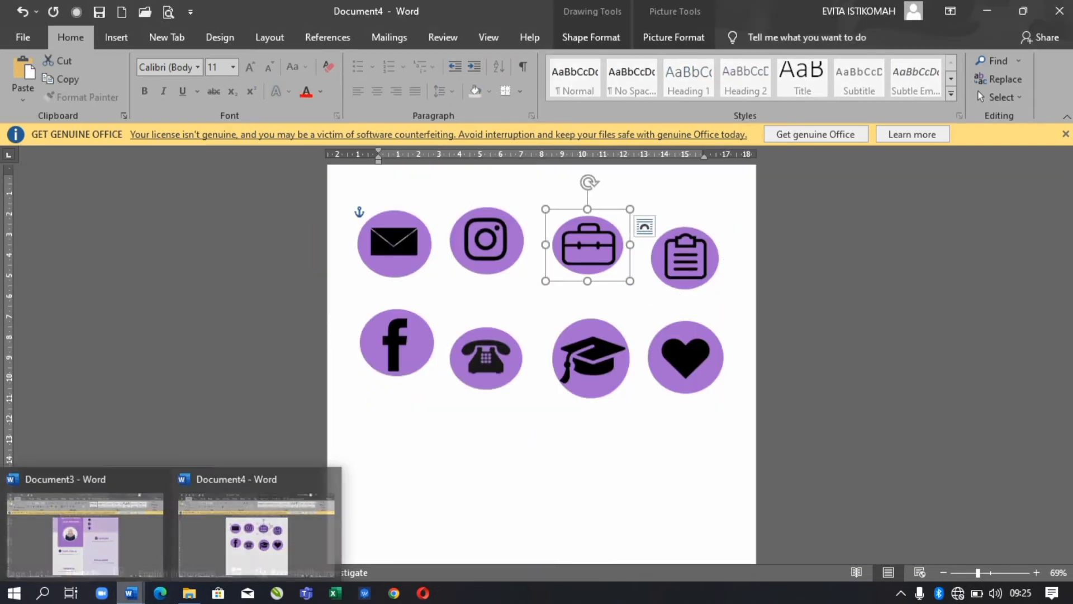
pyautogui.click(84, 534)
pyautogui.hotkey('ctrl', 'v')
pyautogui.press('Down')
pyautogui.press('Down')
pyautogui.press('Down')
pyautogui.press('Down')
pyautogui.press('Down')
pyautogui.press('Down')
pyautogui.press('Down')
pyautogui.press('Down')
pyautogui.press('Down')
pyautogui.press('Down')
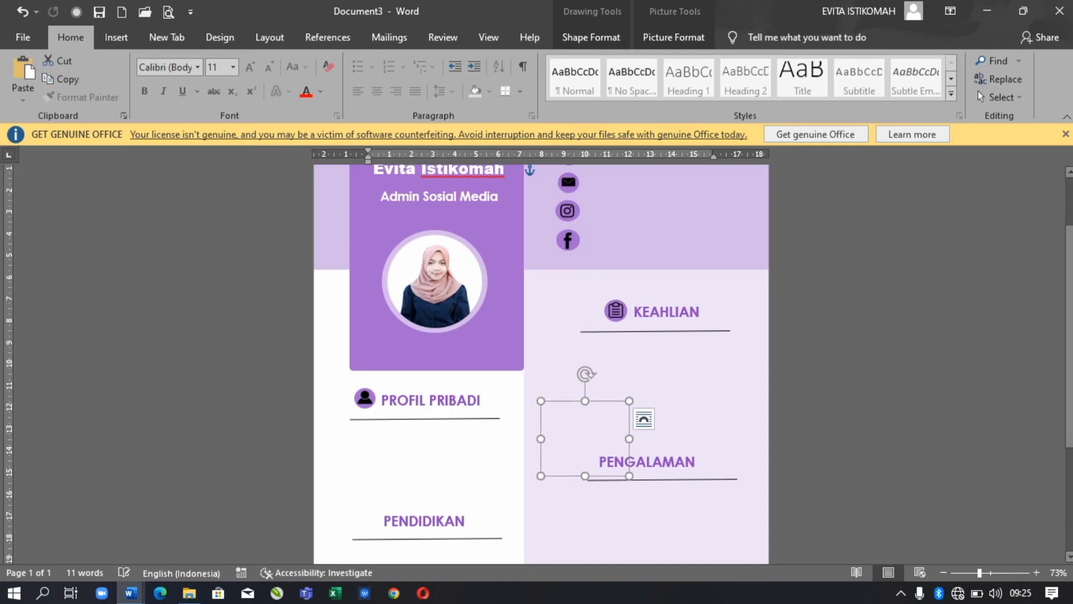
pyautogui.click(590, 37)
pyautogui.click(790, 98)
pyautogui.click(738, 137)
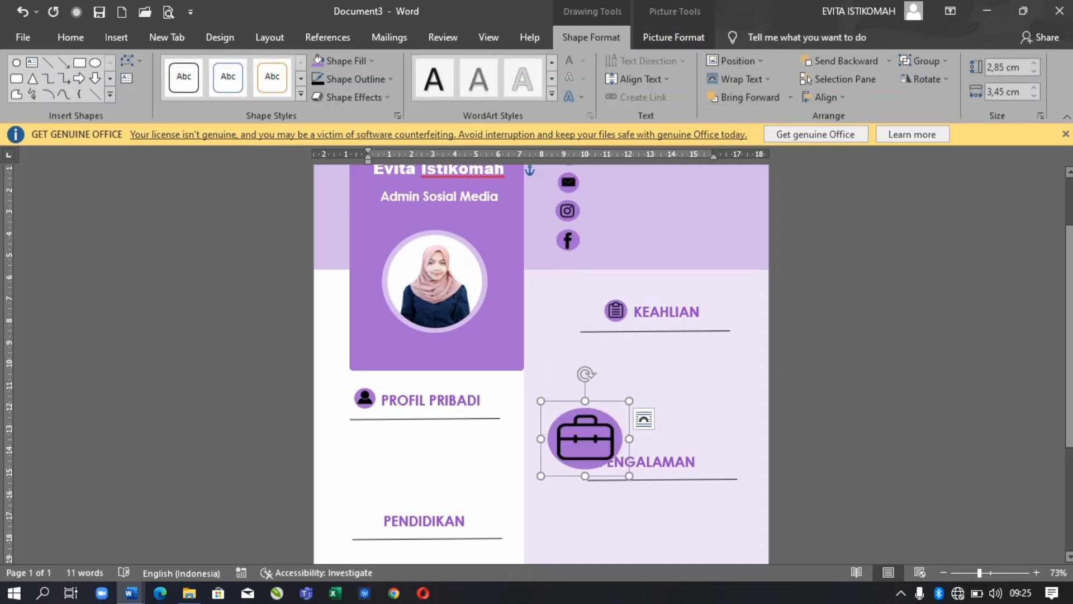
pyautogui.moveTo(630, 400); pyautogui.dragTo(599, 438)
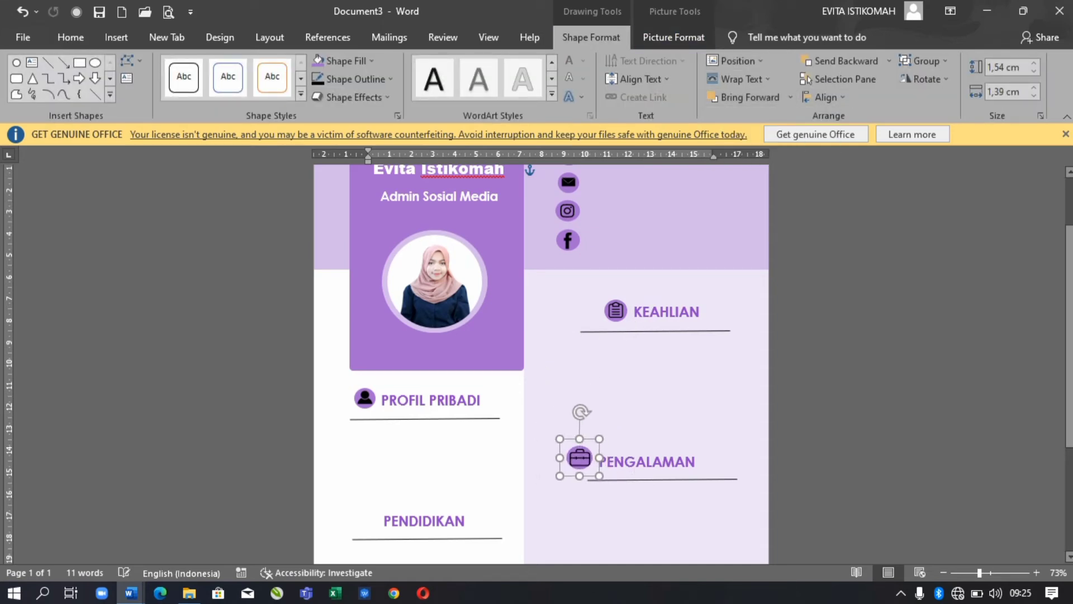
# - Narrow the PENGALAMAN heading box and shift it right of the briefcase icon
pyautogui.click(648, 462)
pyautogui.click(591, 37)
pyautogui.moveTo(766, 465); pyautogui.dragTo(730, 465)
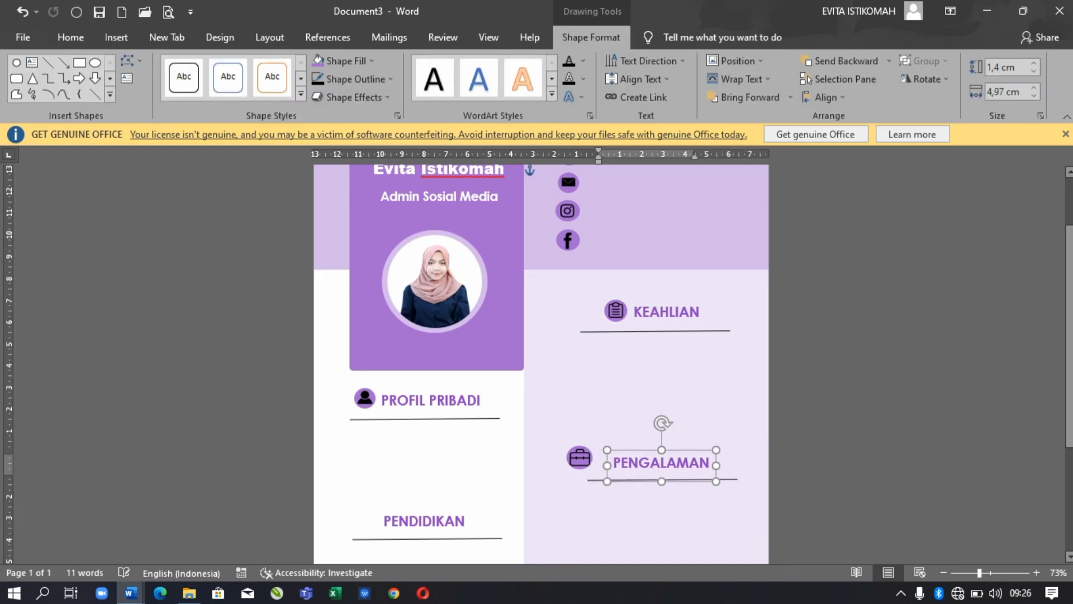
pyautogui.moveTo(594, 465); pyautogui.dragTo(618, 464)
pyautogui.click(579, 457)
# - Copy the graduation-cap icon into the CV, shrink it and move it beside PENDIDIKAN
pyautogui.click(130, 592)
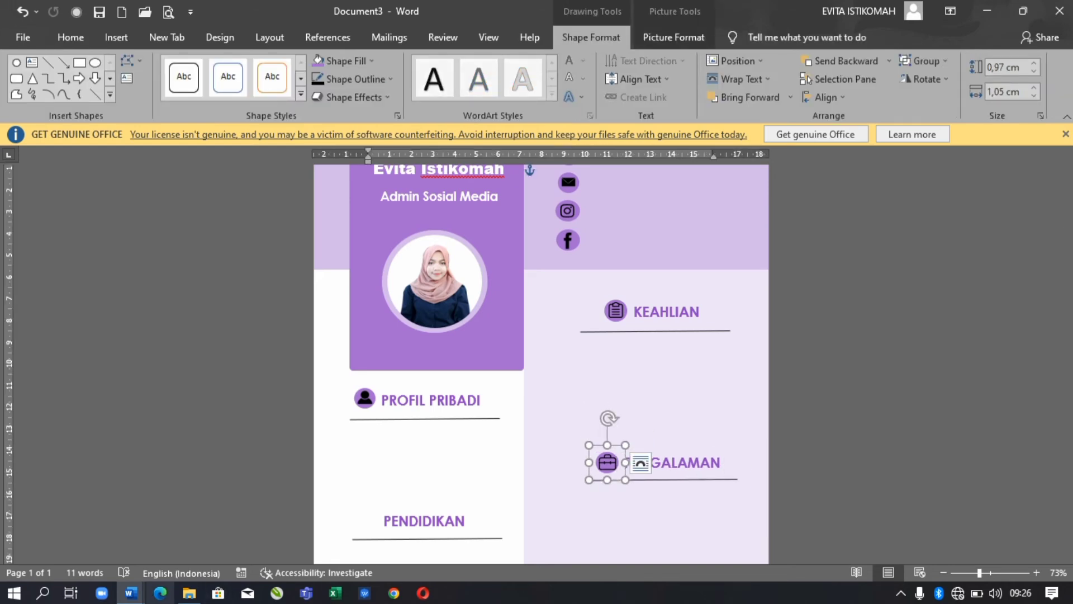
pyautogui.click(184, 519)
pyautogui.click(590, 358)
pyautogui.click(131, 592)
pyautogui.click(84, 520)
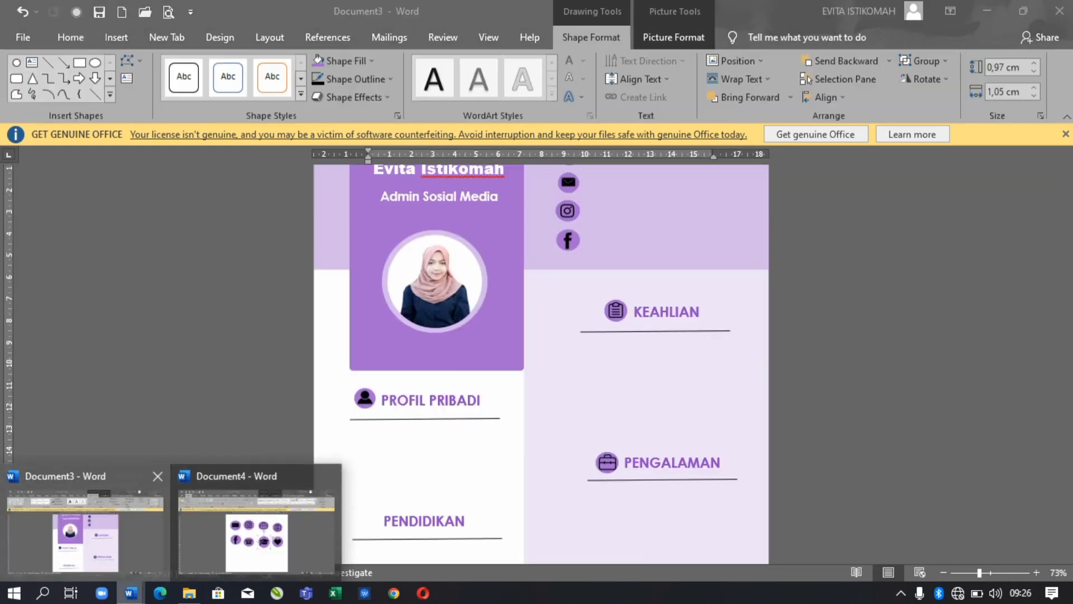
pyautogui.click(550, 182)
pyautogui.scroll(-3, 541, 363)
pyautogui.scroll(4, 541, 364)
pyautogui.hotkey('ctrl', 'v')
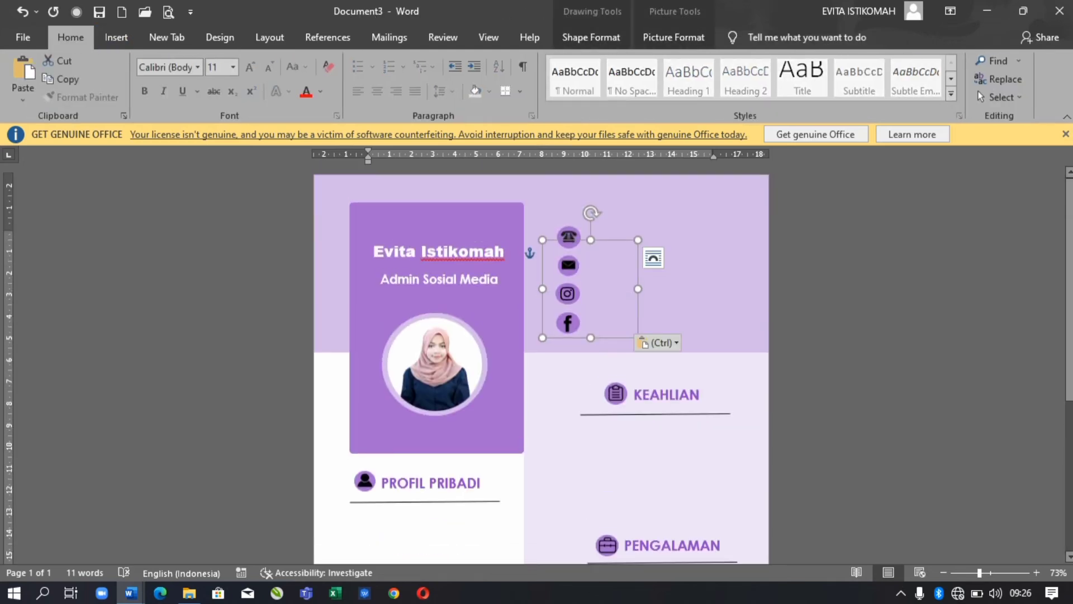
pyautogui.moveTo(674, 285); pyautogui.dragTo(427, 509)
pyautogui.scroll(-5, 428, 392)
pyautogui.moveTo(443, 243); pyautogui.dragTo(380, 352)
pyautogui.moveTo(427, 397); pyautogui.dragTo(364, 340)
# - Shift the PENDIDIKAN heading right and align the graduation-cap icon with it
pyautogui.click(425, 338)
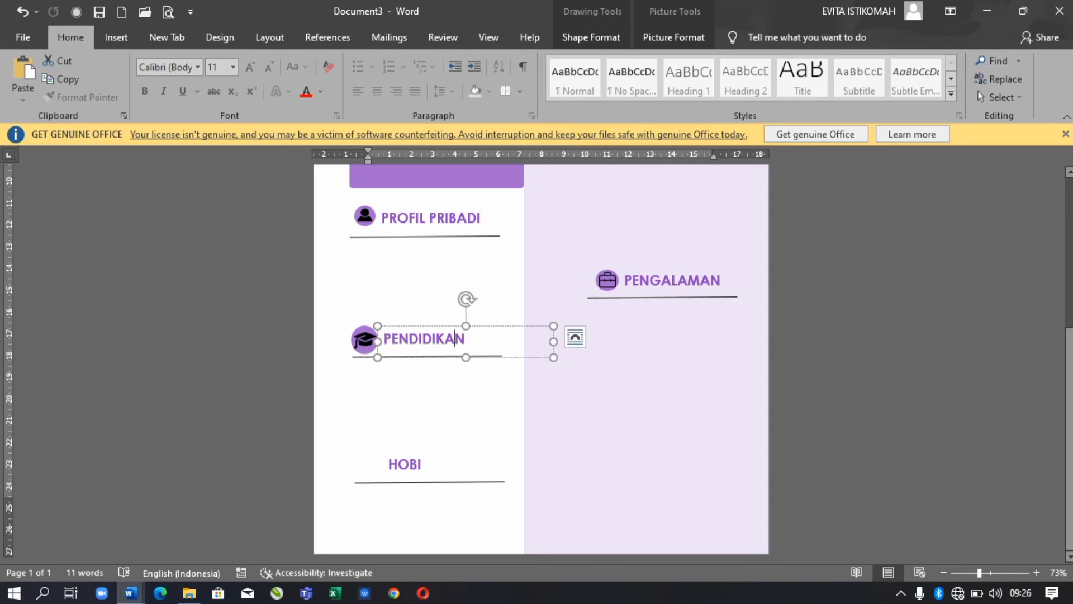
pyautogui.moveTo(428, 357); pyautogui.dragTo(439, 358)
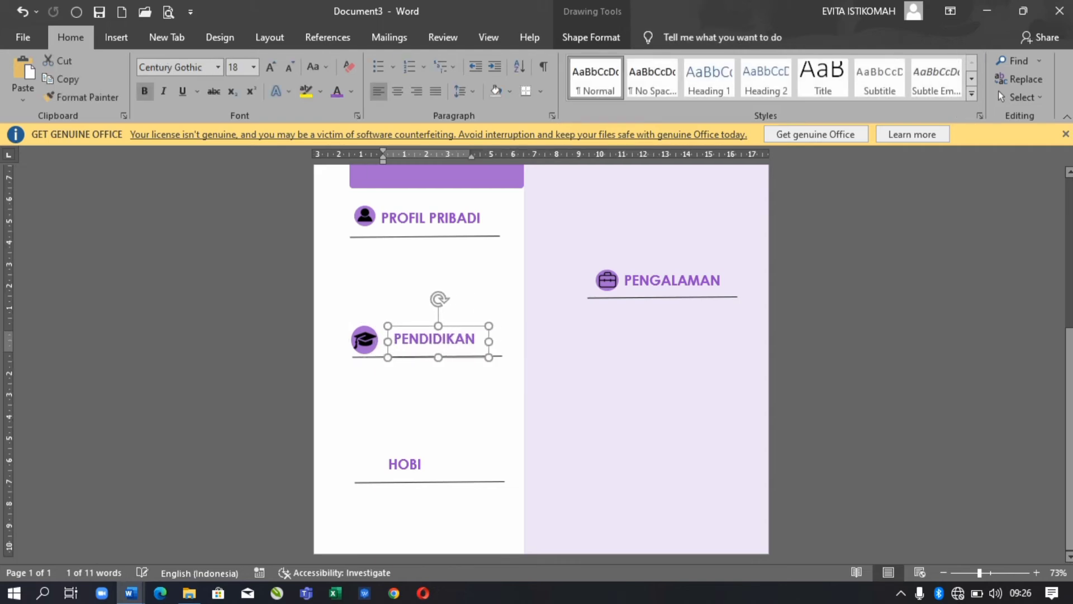
pyautogui.click(364, 339)
pyautogui.press('Right')
pyautogui.press('Left')
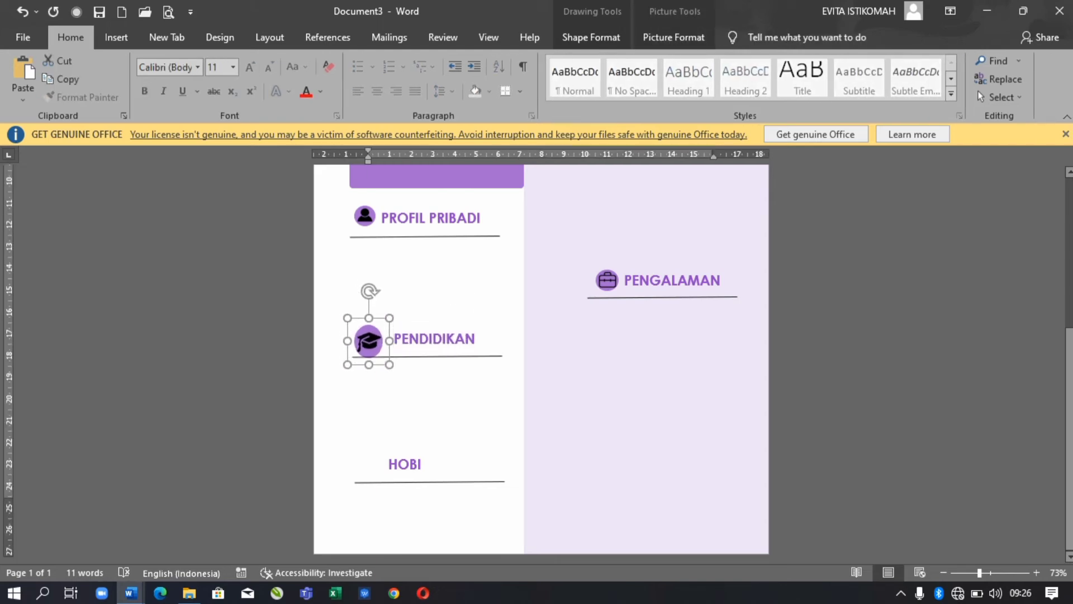
pyautogui.press('Down')
pyautogui.press('Left')
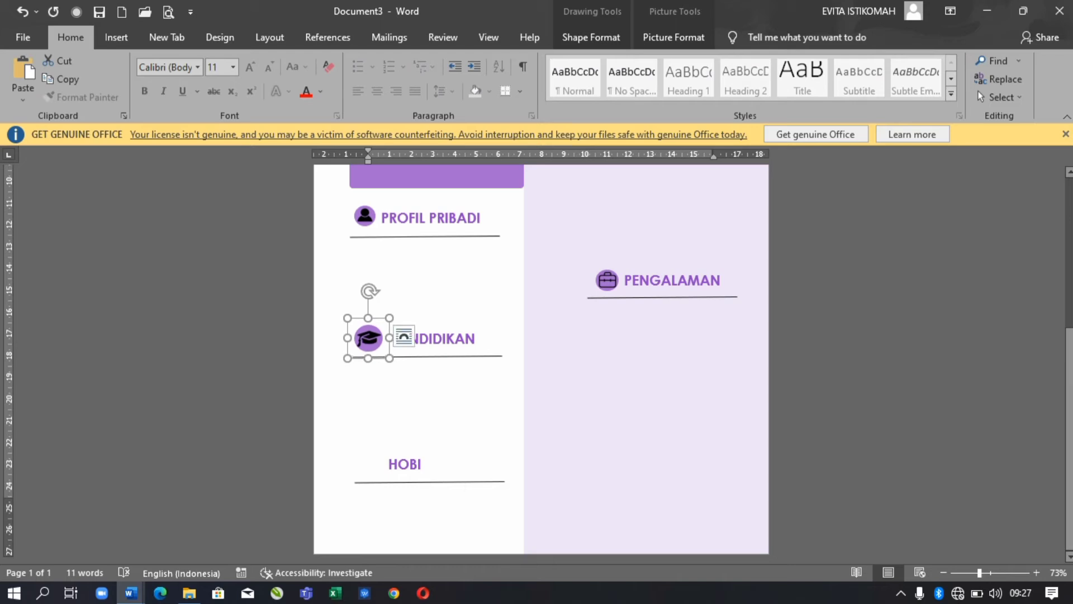
# - Copy the heart icon into the CV, move it down to HOBI and resize it
pyautogui.hotkey('alt', 'Tab')
pyautogui.hotkey('ctrl', 'c')
pyautogui.hotkey('alt', 'Tab')
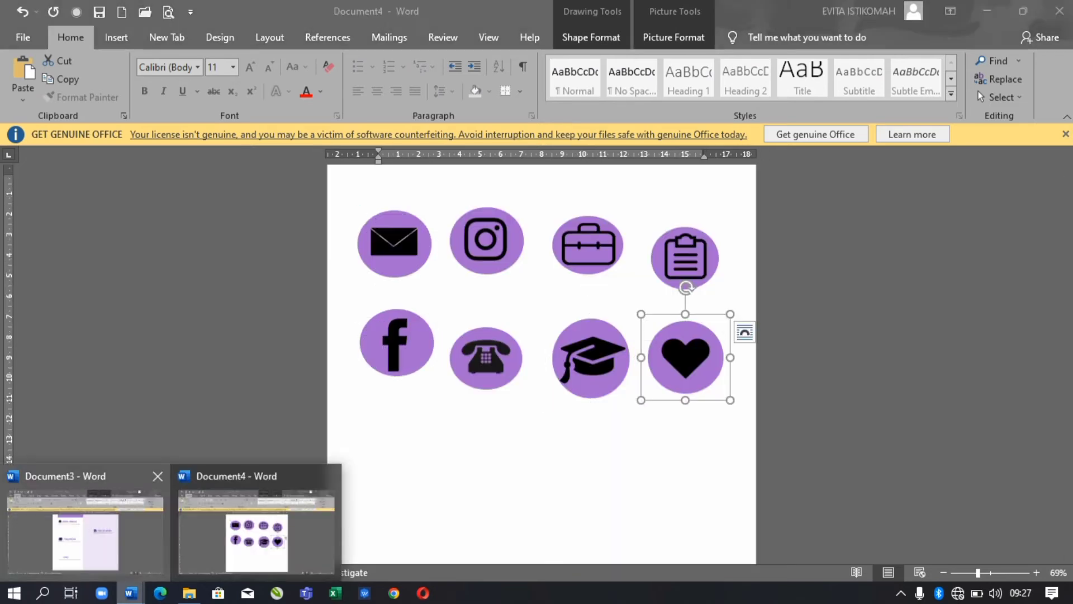
pyautogui.hotkey('ctrl', 'v')
pyautogui.press('Down')
pyautogui.press('Down')
pyautogui.press('Down')
pyautogui.press('Down')
pyautogui.press('Down')
pyautogui.press('Down')
pyautogui.press('Down')
pyautogui.press('Down')
pyautogui.press('Down')
pyautogui.press('Down')
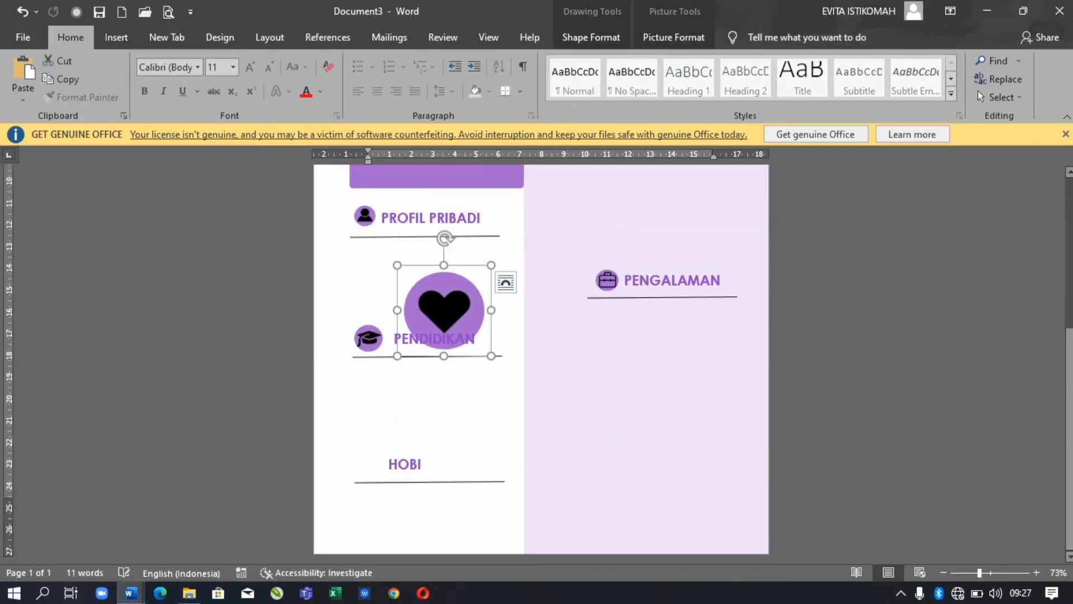
pyautogui.hotkey('shift', 'Left')
pyautogui.hotkey('shift', 'Left')
pyautogui.hotkey('shift', 'Left')
pyautogui.hotkey('shift', 'Left')
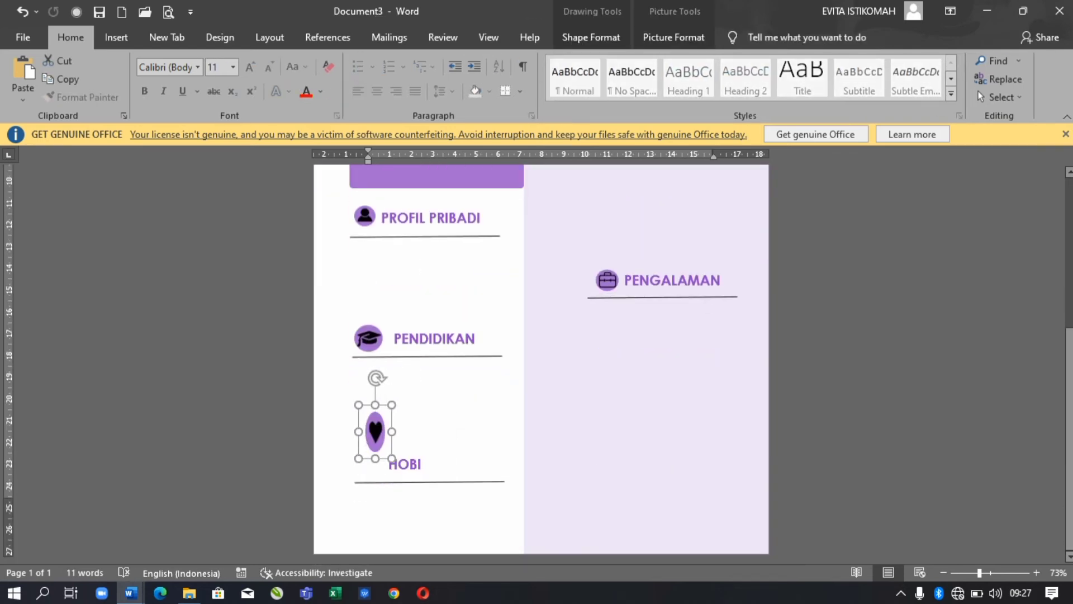
pyautogui.hotkey('shift', 'Up')
pyautogui.hotkey('shift', 'Up')
pyautogui.hotkey('shift', 'Up')
pyautogui.hotkey('shift', 'Up')
pyautogui.hotkey('shift', 'Right')
pyautogui.hotkey('shift', 'Right')
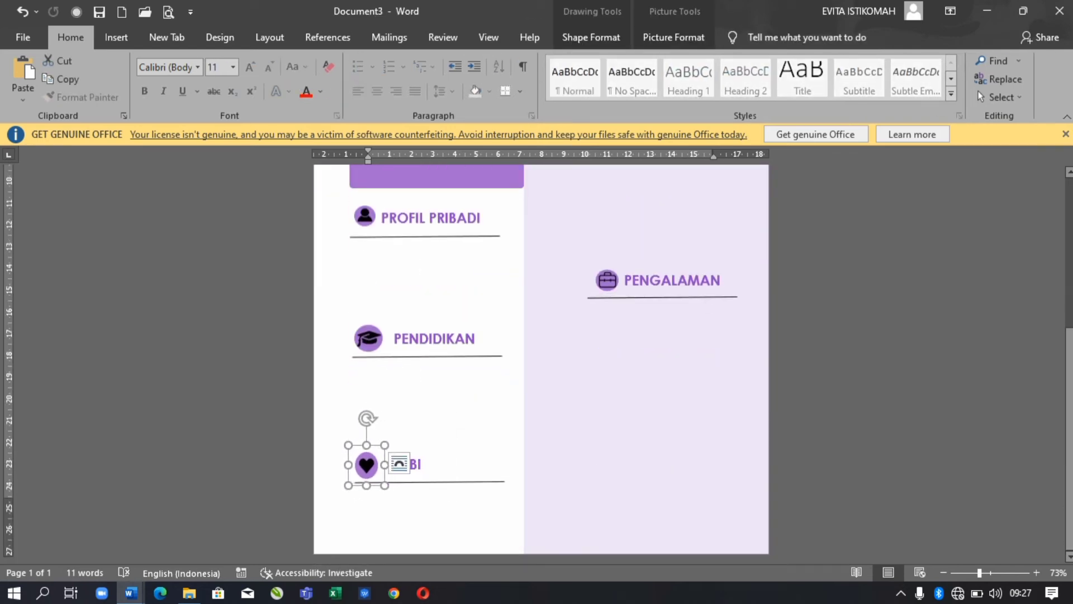
# - Compare icon sizes and slightly enlarge the person icon at PROFIL PRIBADI
pyautogui.press('Tab')
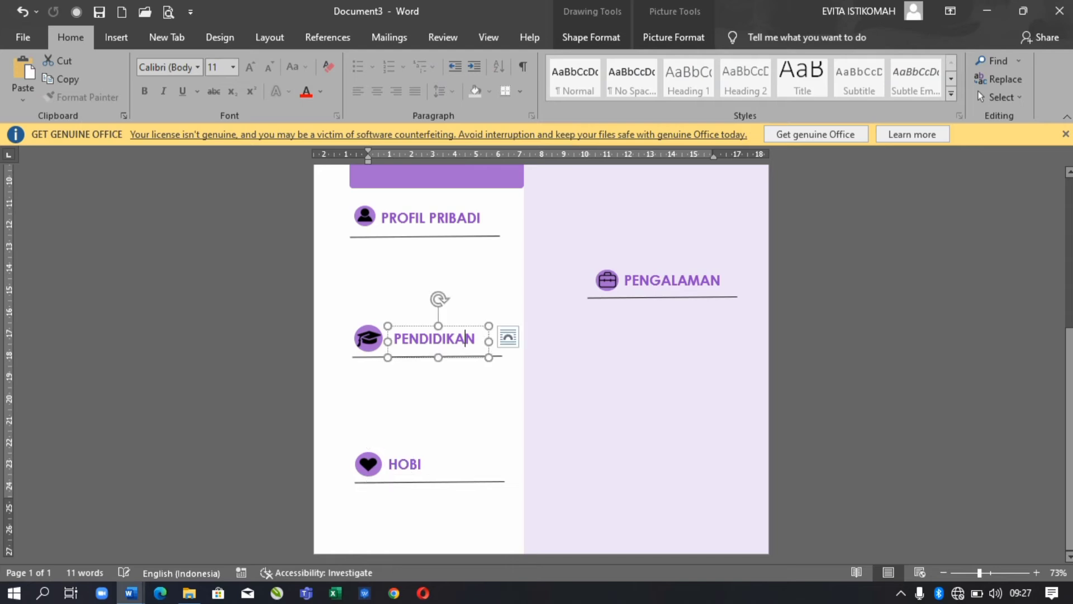
pyautogui.press('Tab')
pyautogui.hotkey('shift', 'Right')
pyautogui.hotkey('shift', 'Up')
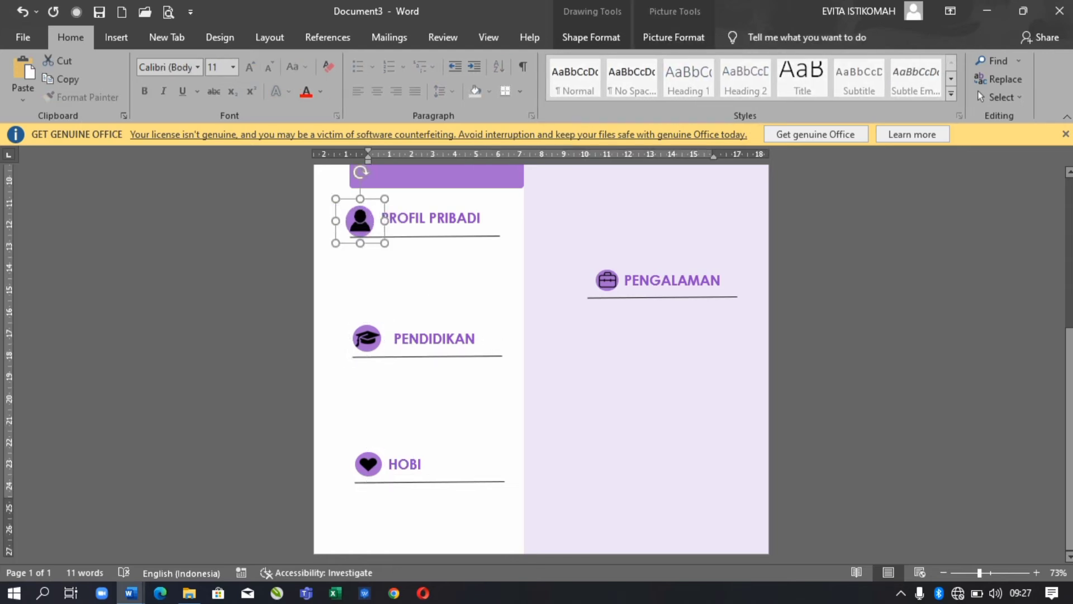
# - Undo seven recent edits to restore the copied Admin Sosial Media box beside the contact icons
pyautogui.press('Tab')
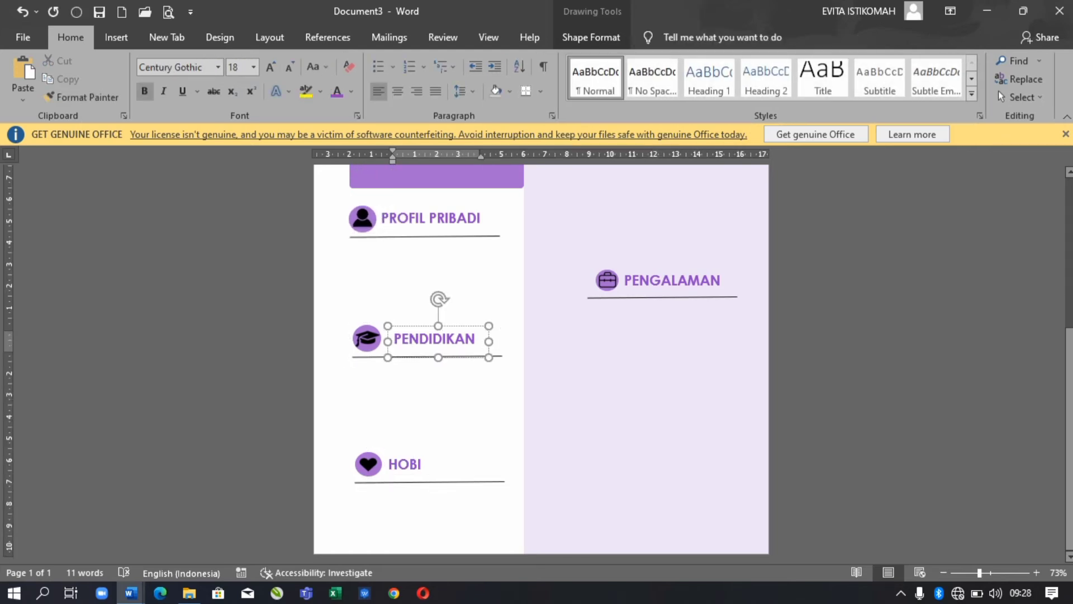
pyautogui.hotkey('ctrl', 'a')
pyautogui.hotkey('ctrl', 'z')
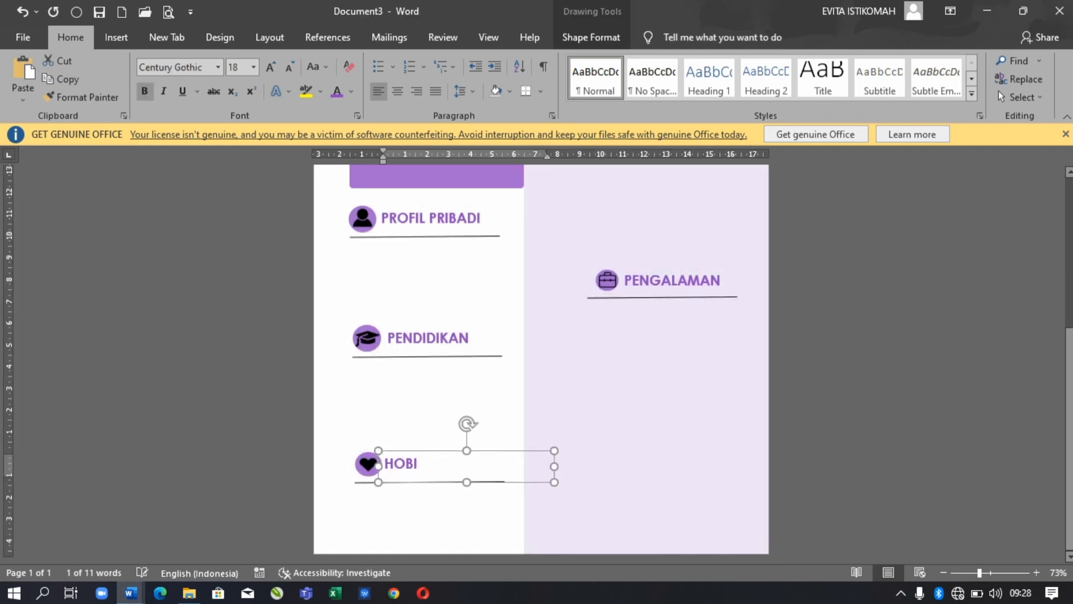
pyautogui.hotkey('ctrl', 'z')
pyautogui.hotkey('ctrl', 'z')
pyautogui.hotkey('ctrl', 'z')
pyautogui.hotkey('ctrl', 'z')
pyautogui.hotkey('ctrl', 'z')
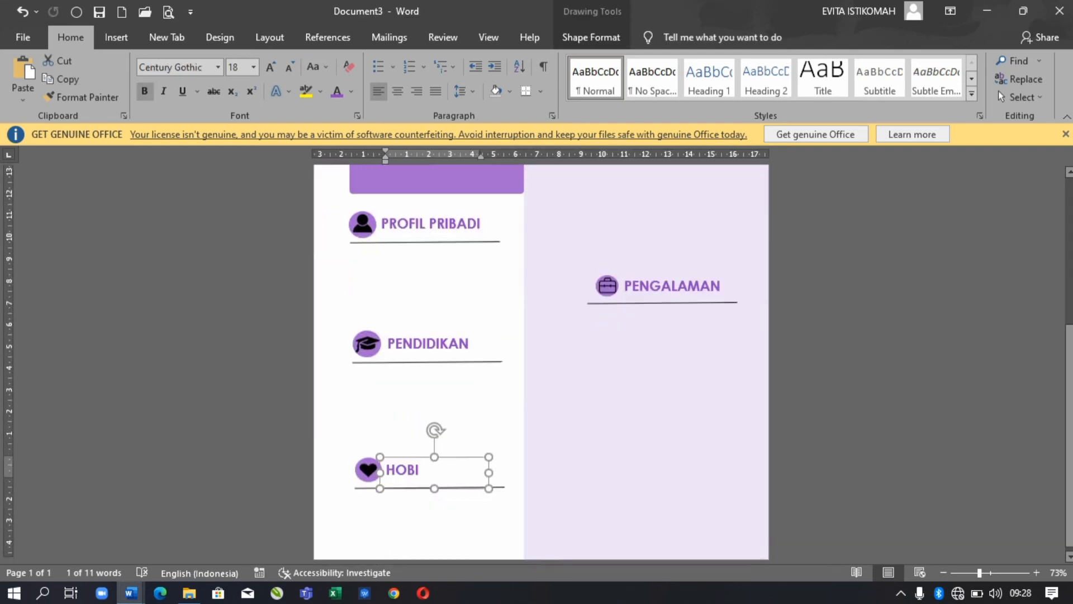
pyautogui.hotkey('ctrl', 'z')
pyautogui.hotkey('ctrl', 'z')
pyautogui.hotkey('ctrl', 'z')
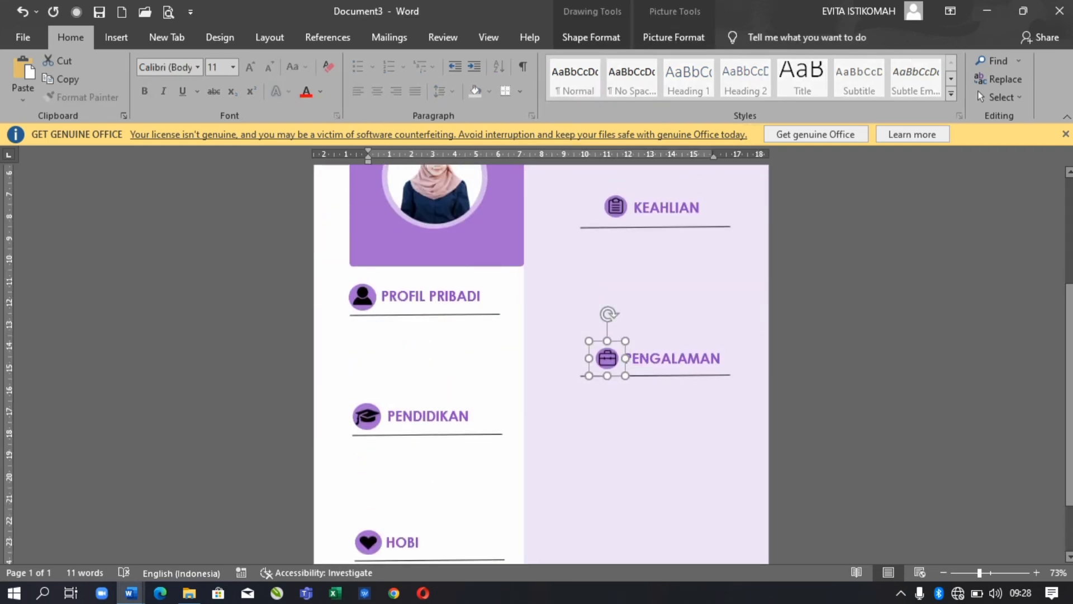
pyautogui.hotkey('ctrl', 'z')
pyautogui.hotkey('ctrl', 'z')
pyautogui.hotkey('ctrl', 'z')
pyautogui.hotkey('ctrl', 'z')
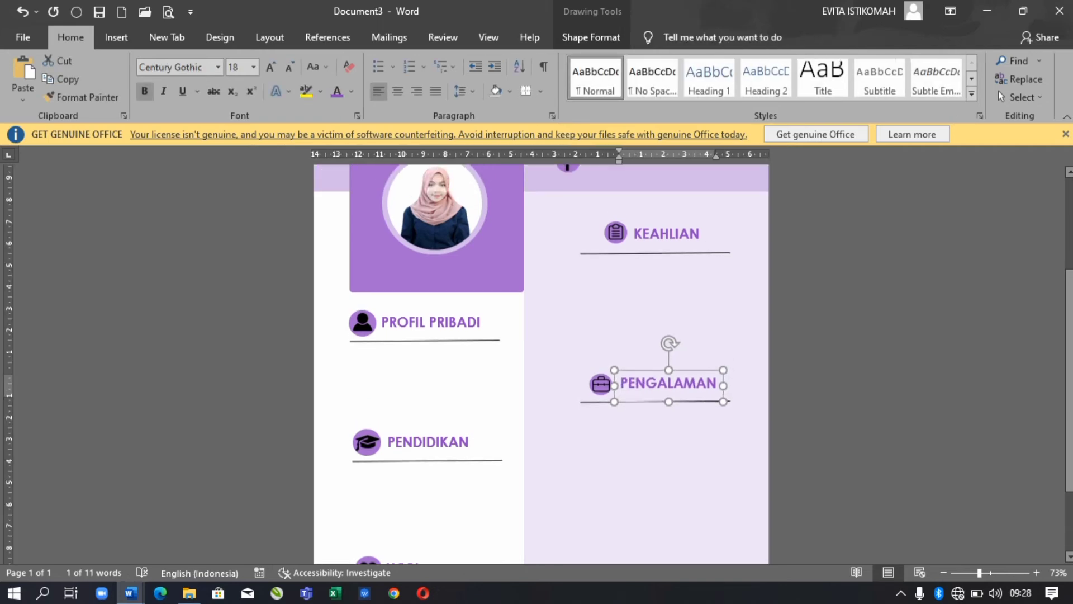
pyautogui.hotkey('ctrl', 'z')
pyautogui.hotkey('ctrl', 'z')
pyautogui.hotkey('ctrl', 'z')
pyautogui.hotkey('ctrl', 'z')
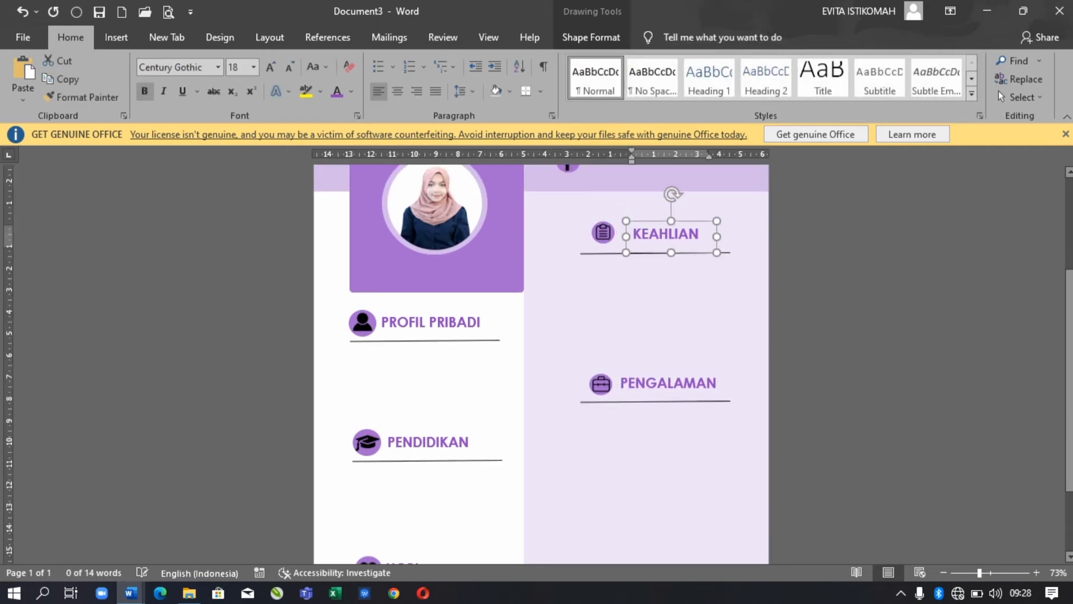
pyautogui.hotkey('ctrl', 'z')
pyautogui.hotkey('ctrl', 'z')
pyautogui.hotkey('ctrl', 'z')
pyautogui.hotkey('ctrl', 'z')
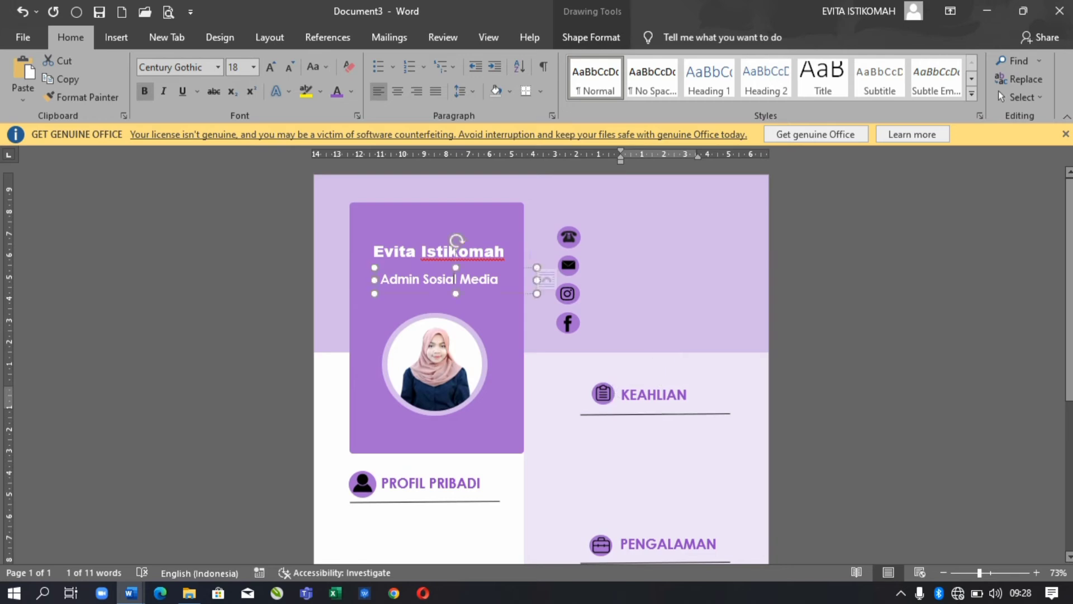
# - Enter the phone number in the copied box and nudge the four contact icons down together
pyautogui.hotkey('ctrl', 'z')
pyautogui.hotkey('ctrl', 'z')
pyautogui.hotkey('ctrl', 'z')
pyautogui.hotkey('ctrl', 'z')
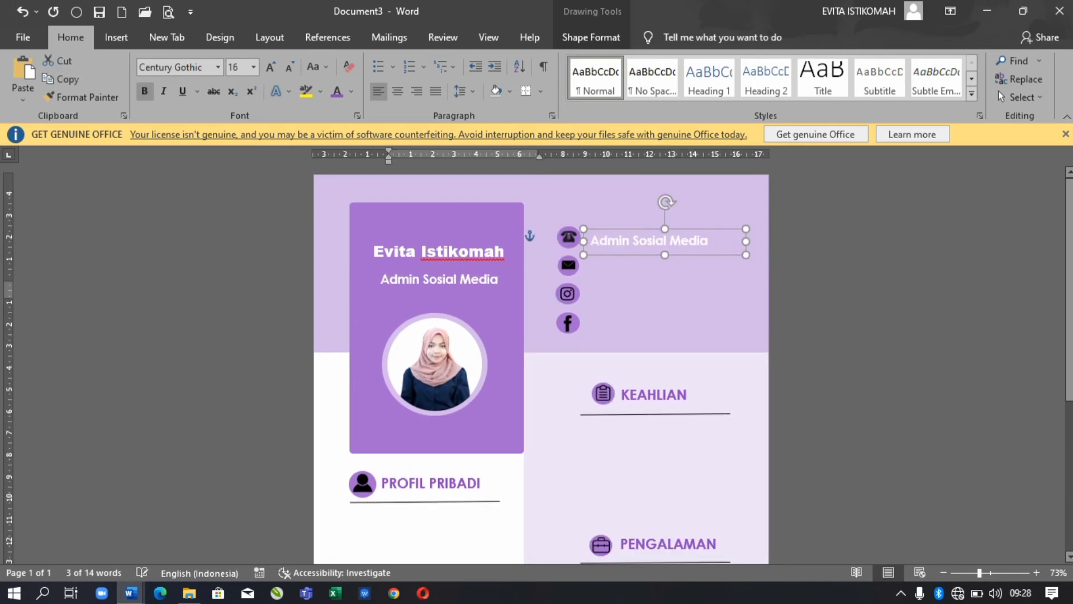
pyautogui.hotkey('ctrl', 'z')
pyautogui.hotkey('ctrl', 'z')
pyautogui.hotkey('ctrl', 'z')
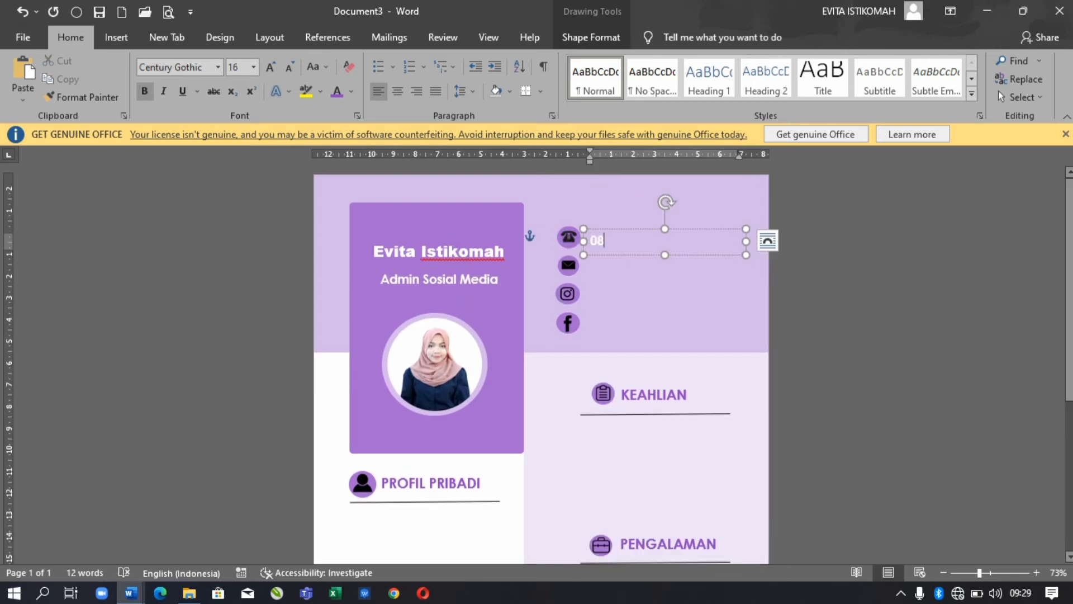
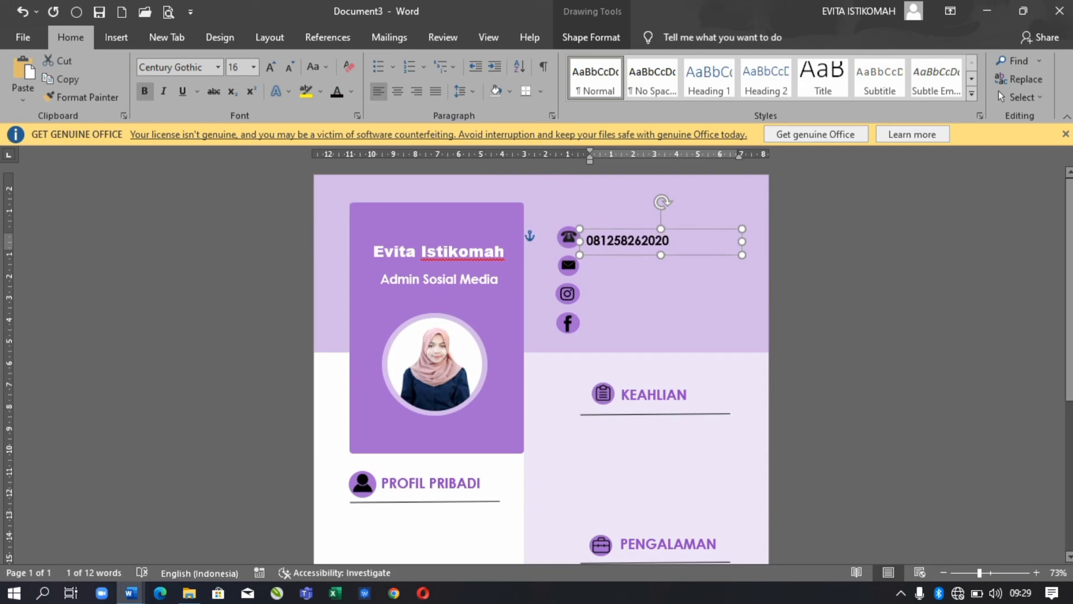
pyautogui.click(568, 323)
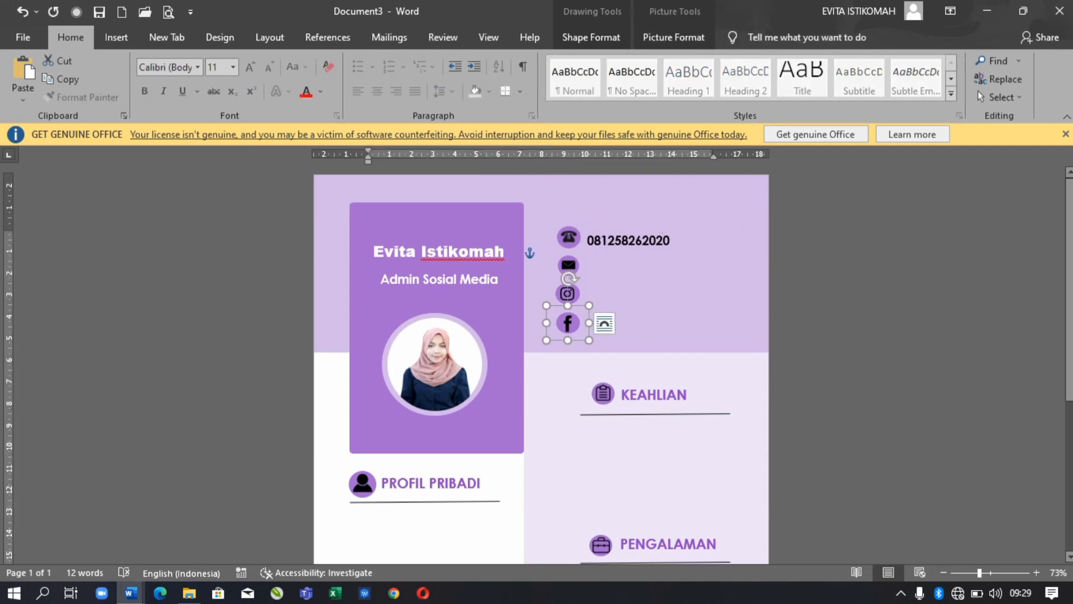
pyautogui.keyDown('shift'); pyautogui.click(568, 294); pyautogui.keyUp('shift')
pyautogui.keyDown('shift'); pyautogui.click(568, 265); pyautogui.keyUp('shift')
pyautogui.keyDown('shift'); pyautogui.click(568, 236); pyautogui.keyUp('shift')
pyautogui.press('Down')
pyautogui.press('Down')
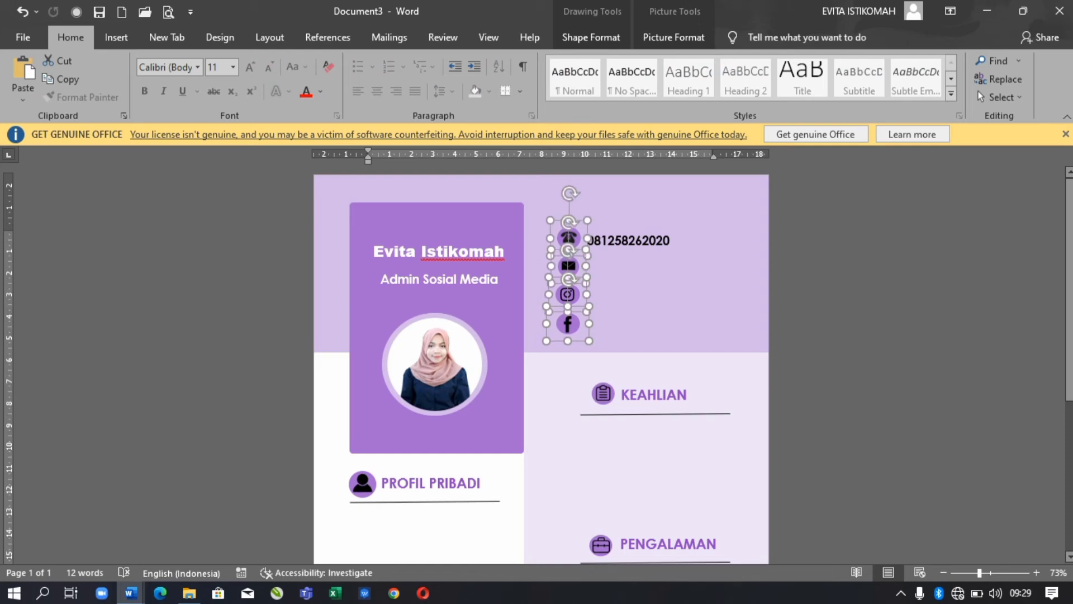
# - Duplicate the phone box beside the e-mail icon, enter the e-mail address, and set both to 12 pt
pyautogui.click(626, 250)
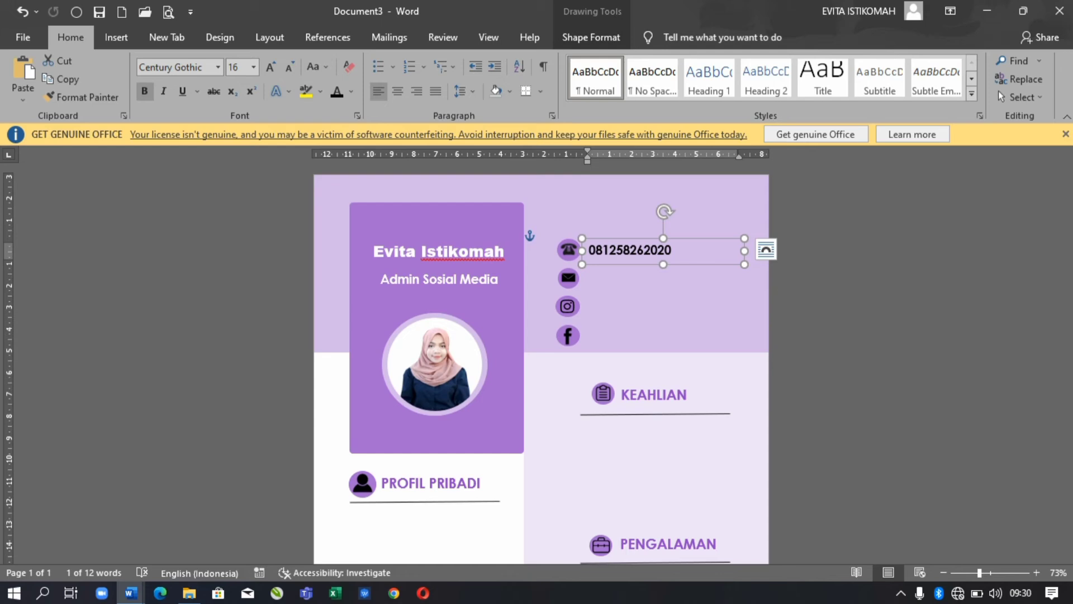
pyautogui.hotkey('ctrl', 'd')
pyautogui.press('Down')
pyautogui.press('Down')
pyautogui.press('Down')
pyautogui.press('Down')
pyautogui.press('Down')
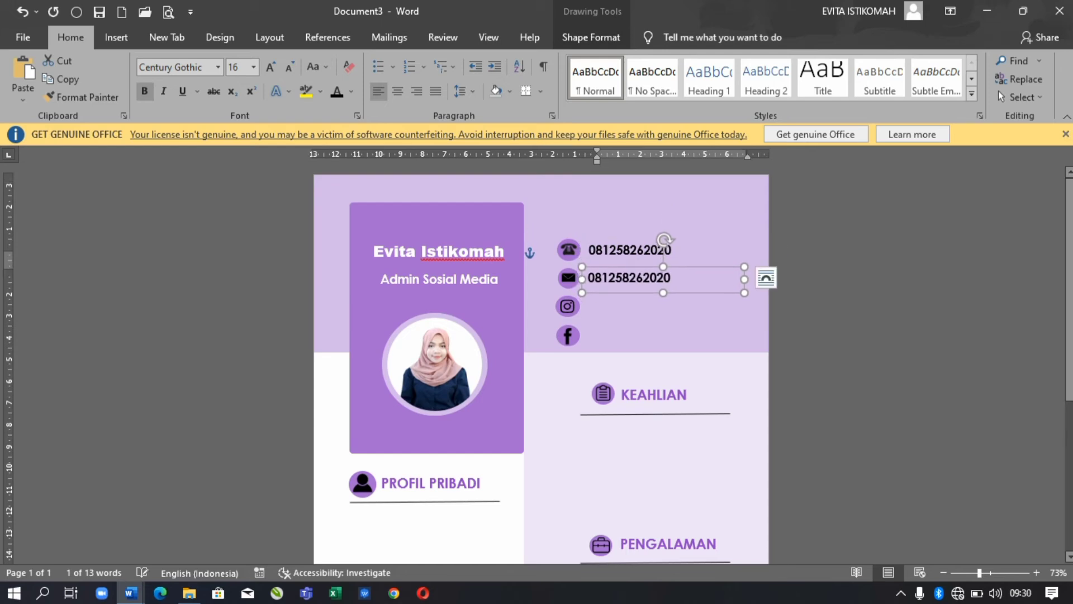
pyautogui.press('Return')
pyautogui.write('e')
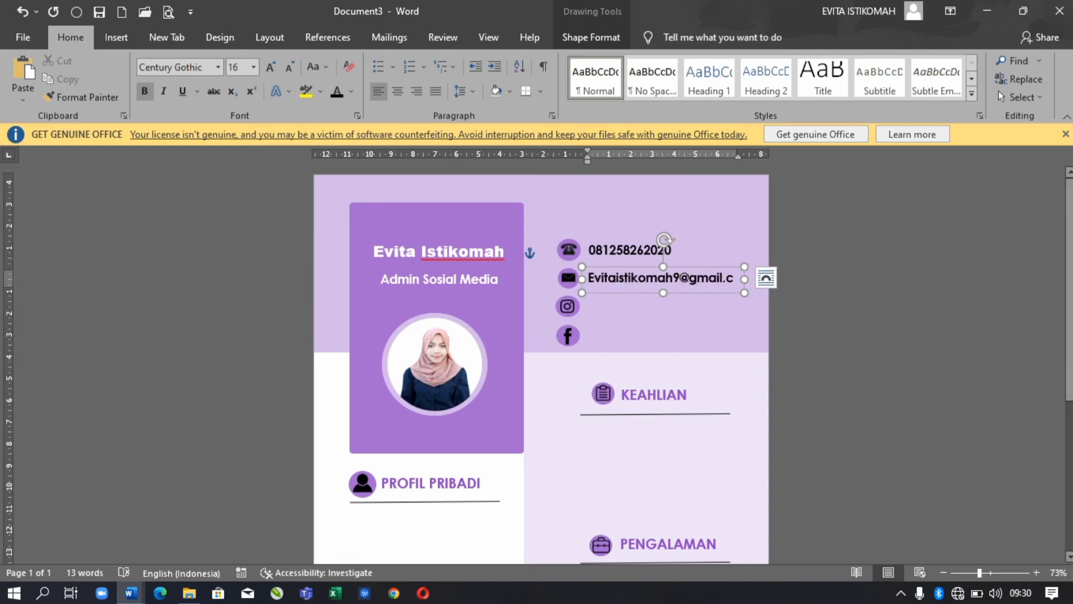
pyautogui.click(290, 67)
pyautogui.click(290, 66)
pyautogui.click(621, 249)
pyautogui.click(290, 67)
pyautogui.click(289, 67)
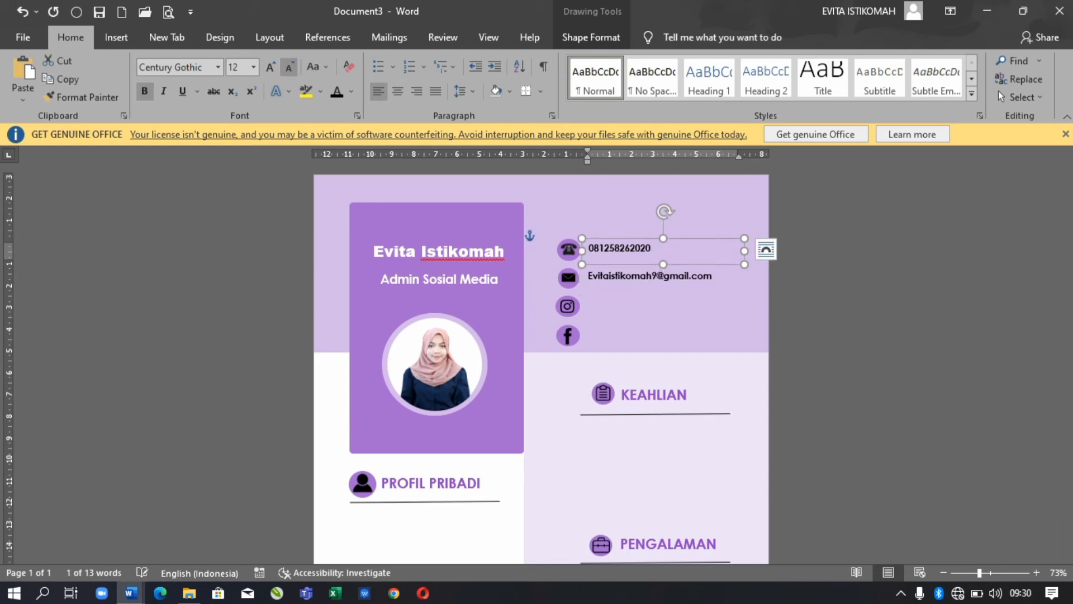
pyautogui.click(649, 276)
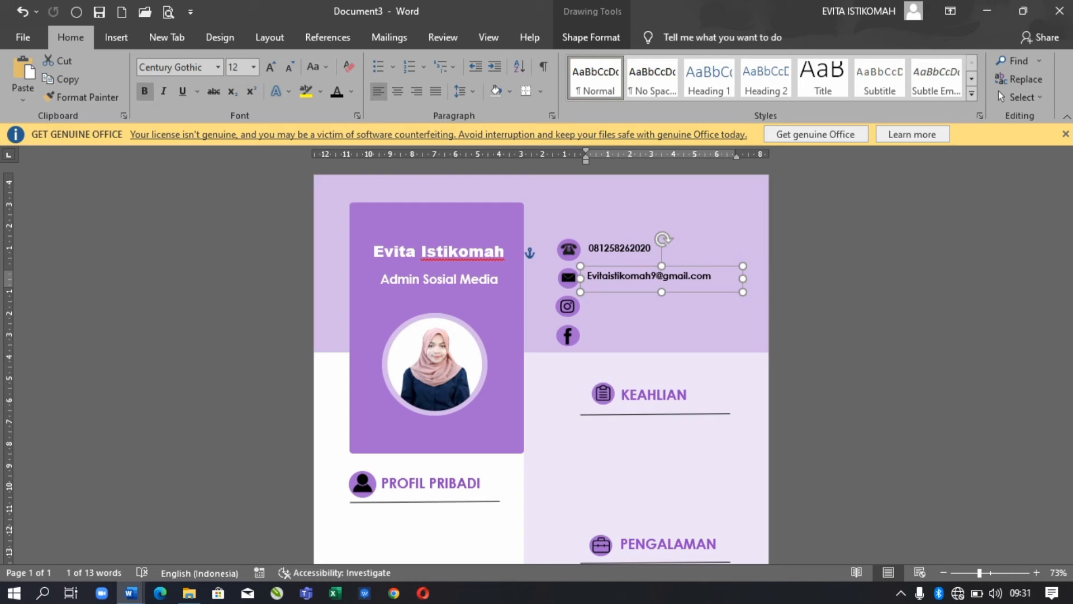
# - Copy the e-mail box beside the Instagram icon and change it to the Instagram handle
pyautogui.moveTo(643, 278); pyautogui.dragTo(617, 335)
pyautogui.press('BackSpace')
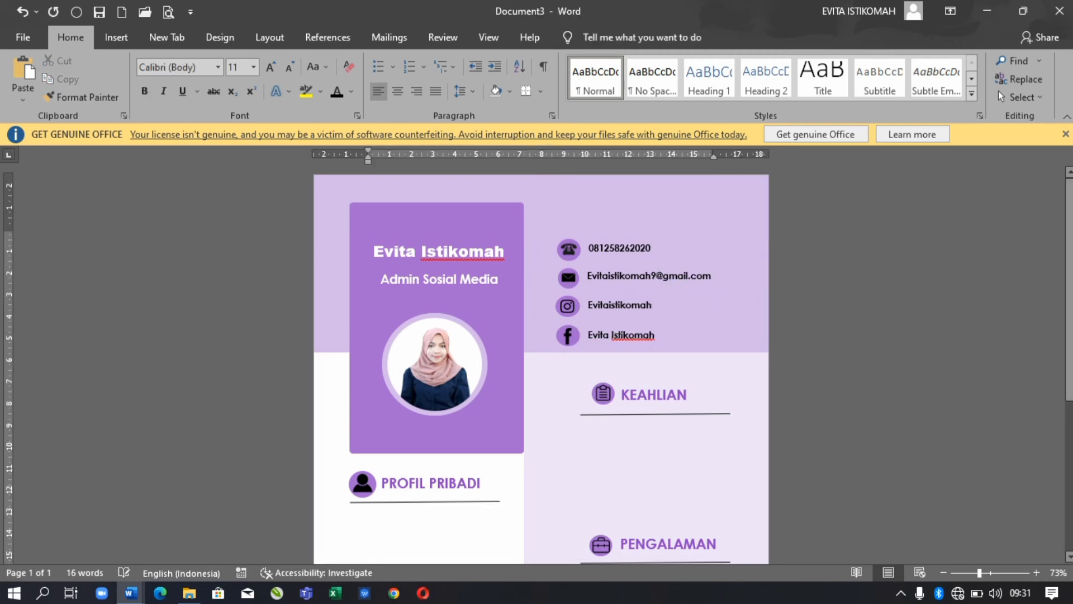
pyautogui.scroll(-3, 644, 256)
# - Copy a text box under PROFIL PRIBADI and type the personal profile paragraph
pyautogui.moveTo(646, 273); pyautogui.dragTo(426, 460)
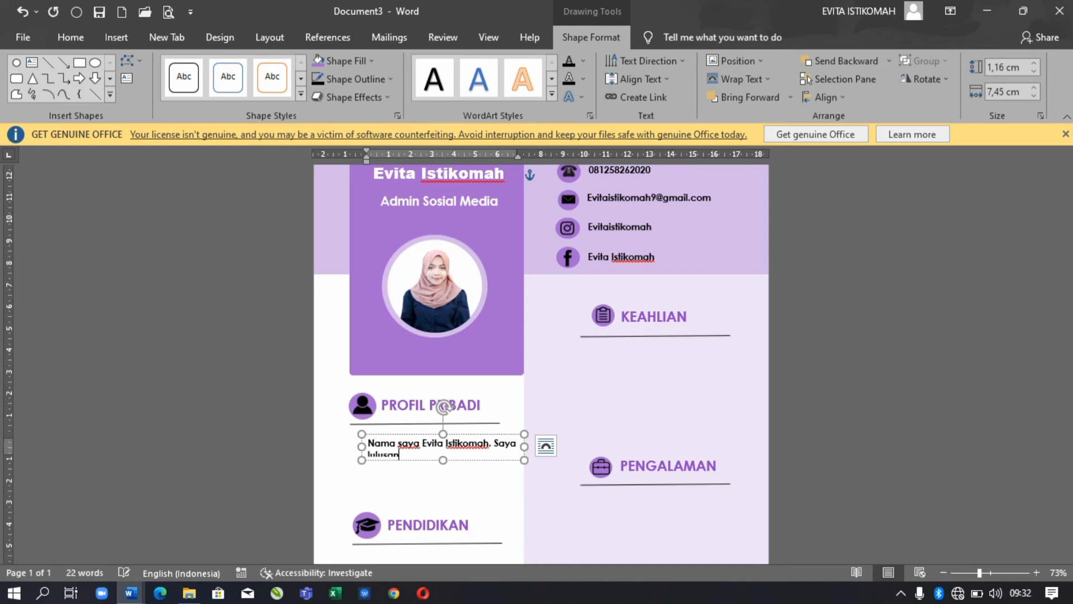
pyautogui.press('Return')
pyautogui.press('Return')
pyautogui.press('Return')
pyautogui.press('Return')
pyautogui.write('kom')
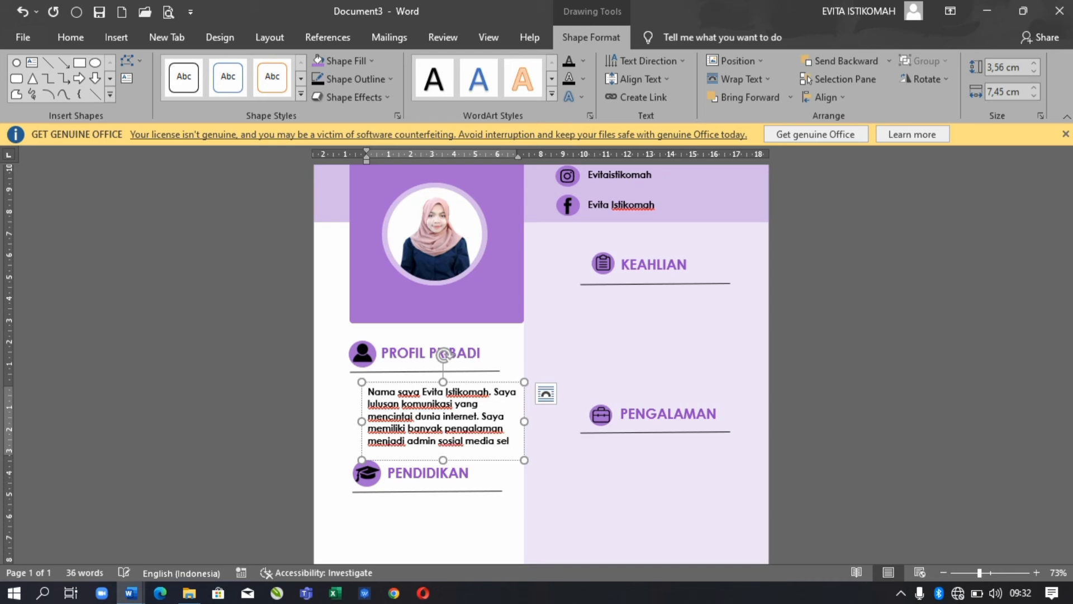
pyautogui.scroll(-3, 541, 364)
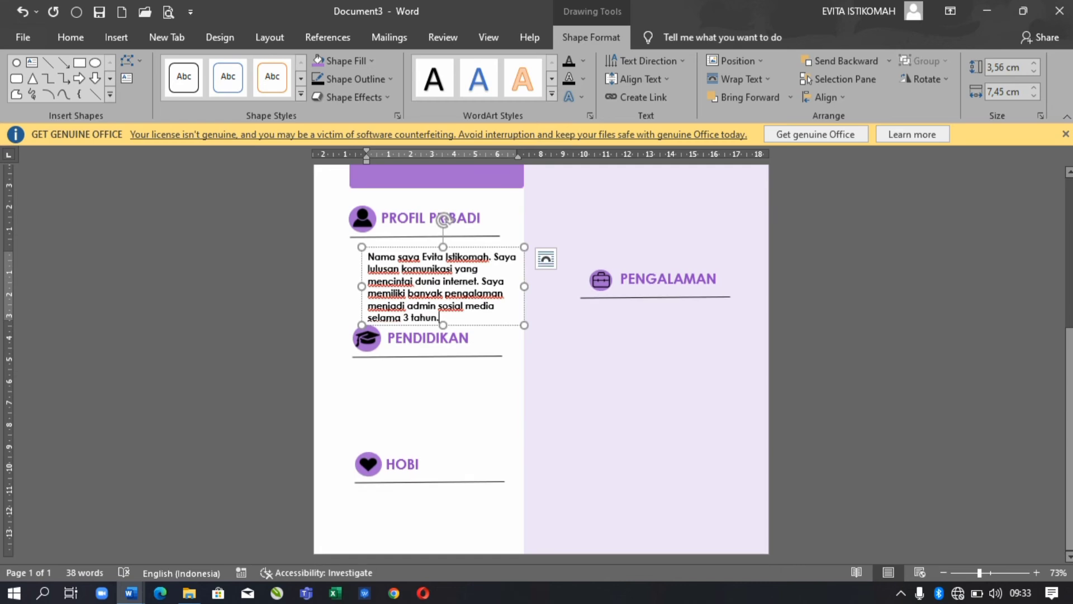
# - Move the PENDIDIKAN heading, graduation-cap icon and underline down together
pyautogui.click(427, 338)
pyautogui.keyDown('shift'); pyautogui.click(367, 337); pyautogui.keyUp('shift')
pyautogui.keyDown('shift'); pyautogui.click(492, 356); pyautogui.keyUp('shift')
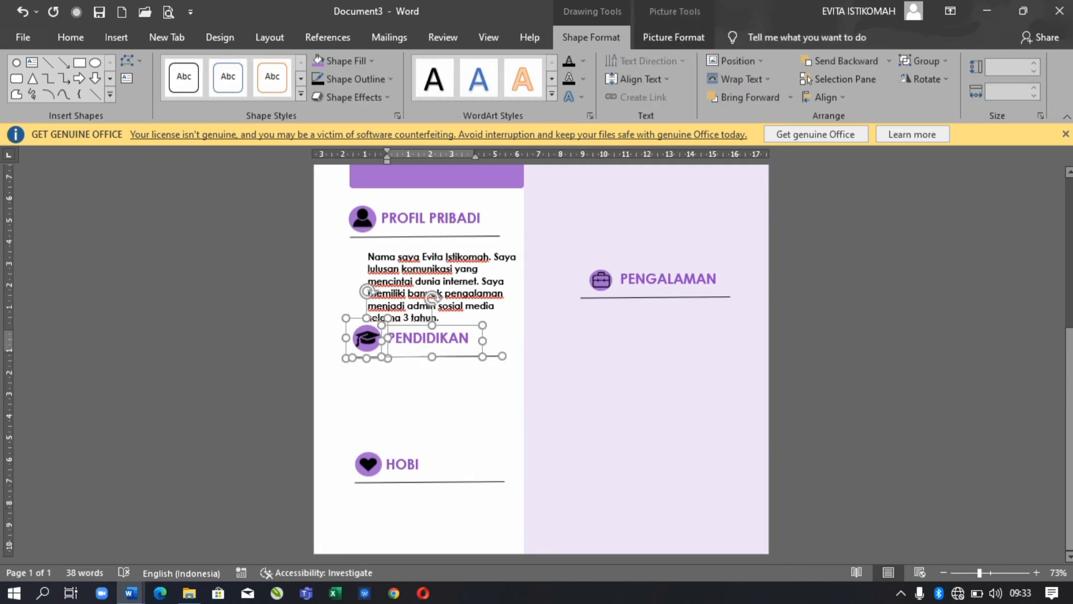
pyautogui.press('Down')
pyautogui.press('Down')
pyautogui.press('Down')
pyautogui.press('Down')
pyautogui.press('Down')
pyautogui.press('Down')
pyautogui.press('Down')
pyautogui.press('Down')
# - Add space before the profile paragraph, justify it and adjust the text box width
pyautogui.click(443, 247)
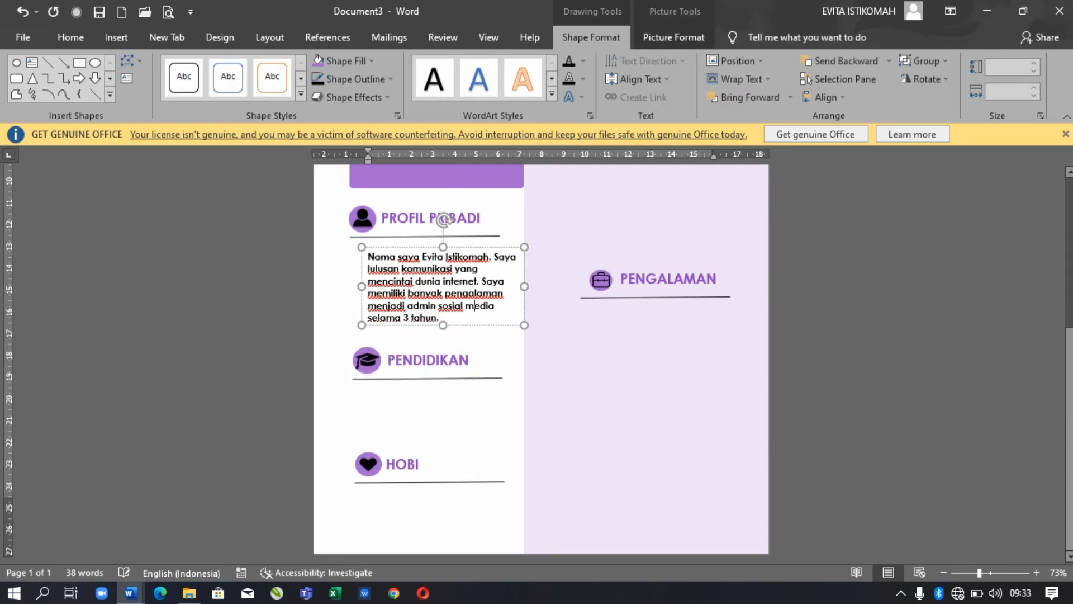
pyautogui.click(460, 91)
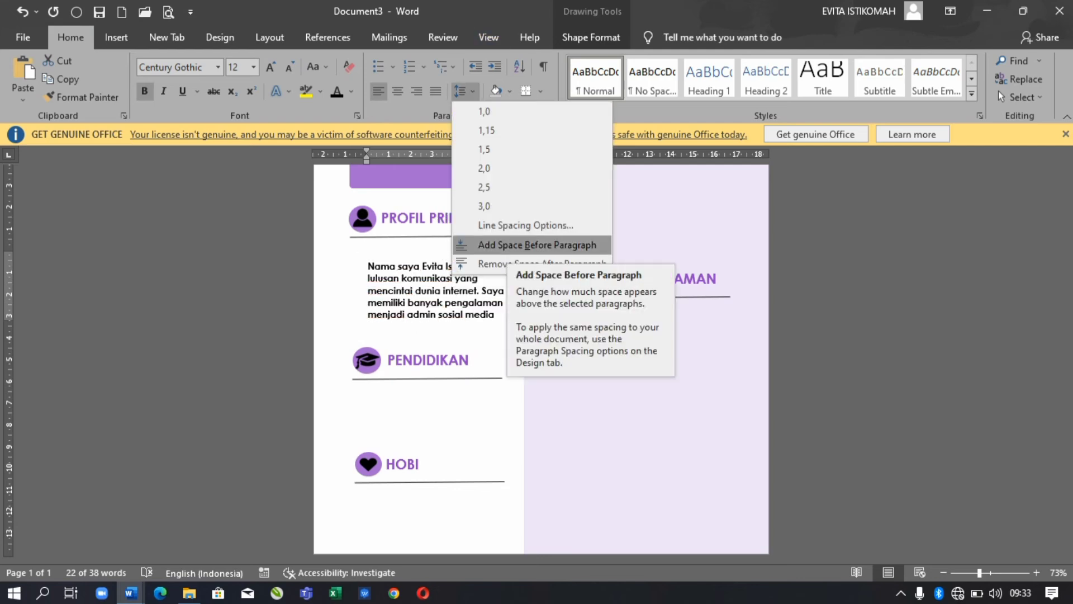
pyautogui.click(540, 242)
pyautogui.press('Up')
pyautogui.press('Up')
pyautogui.press('Up')
pyautogui.press('Up')
pyautogui.press('Left')
pyautogui.press('Left')
pyautogui.hotkey('ctrl', 'j')
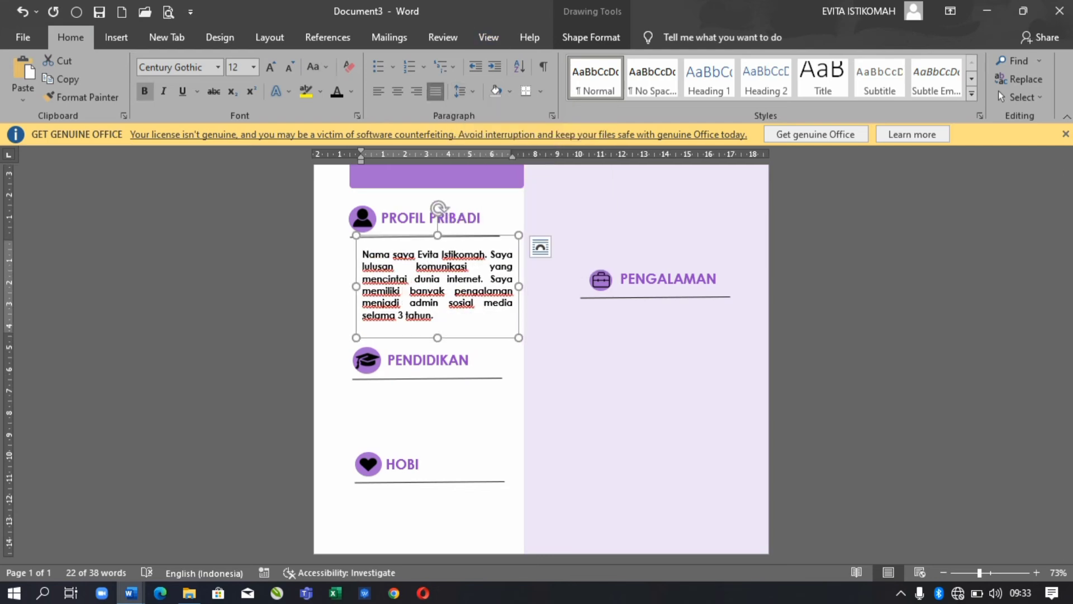
pyautogui.moveTo(519, 286)
pyautogui.mouseDown()
pyautogui.moveTo(505, 286)
pyautogui.moveTo(524, 285)
pyautogui.mouseUp()
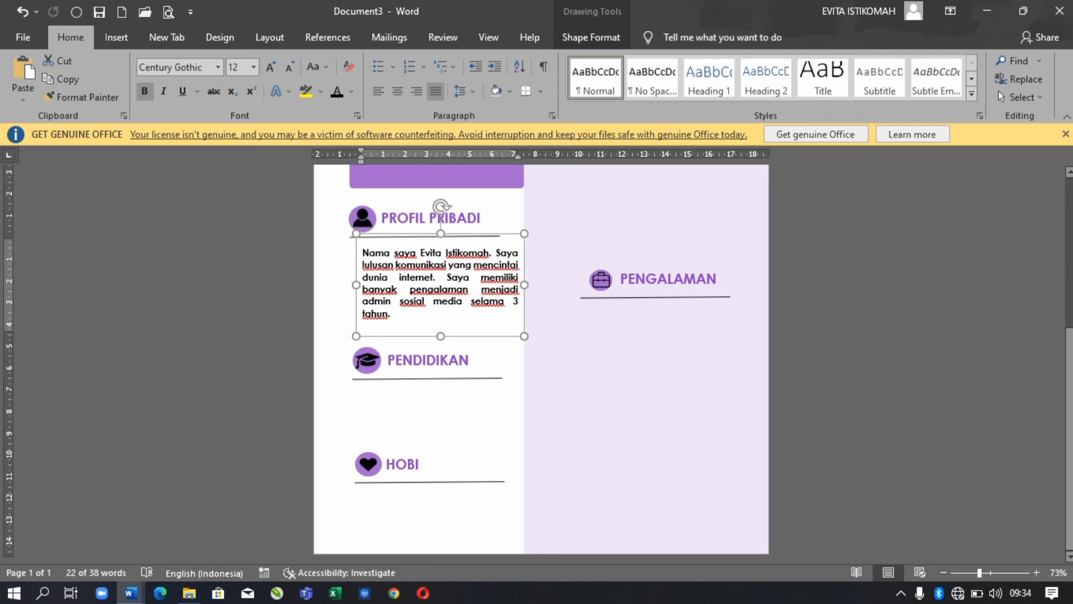
pyautogui.hotkey('ctrl', 'z')
pyautogui.hotkey('ctrl', 'z')
pyautogui.hotkey('ctrl', 'z')
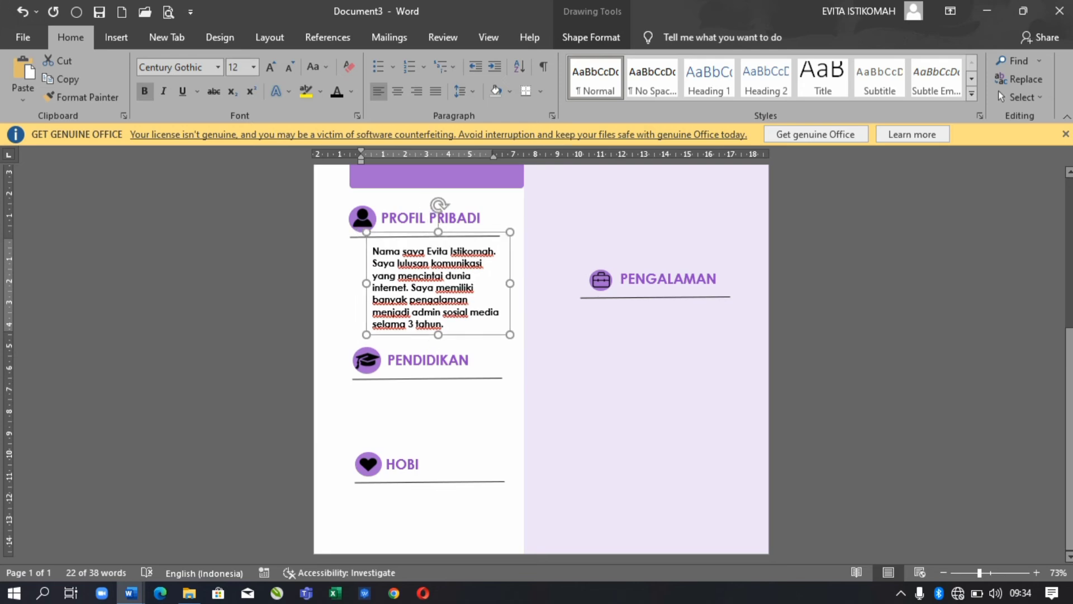
pyautogui.hotkey('ctrl', 'y')
pyautogui.hotkey('ctrl', 'z')
pyautogui.hotkey('ctrl', 'z')
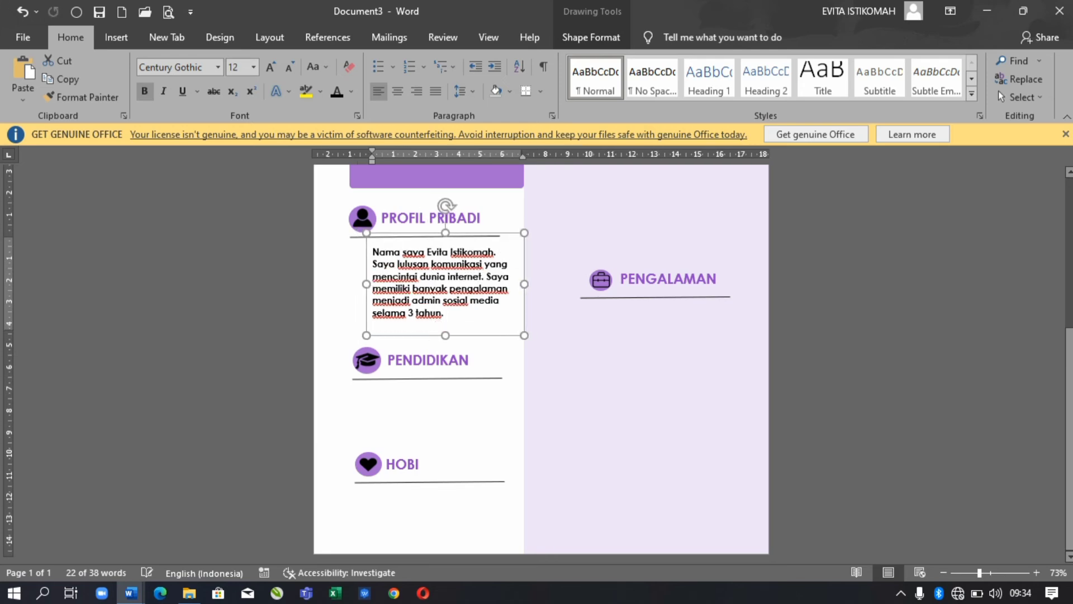
pyautogui.hotkey('ctrl', 'z')
pyautogui.hotkey('ctrl', 'z')
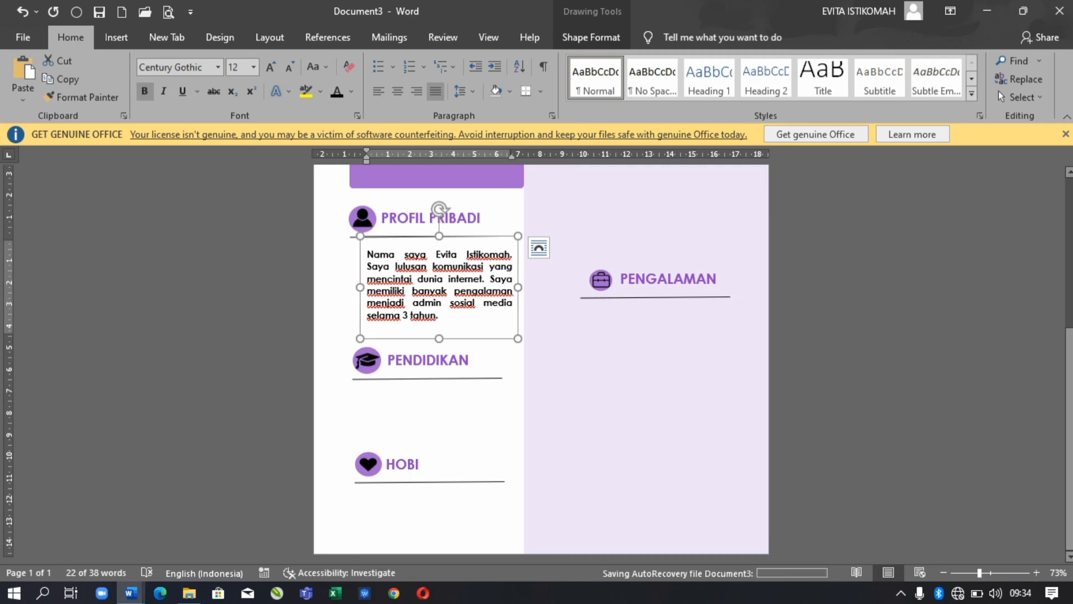
pyautogui.hotkey('ctrl', 'a')
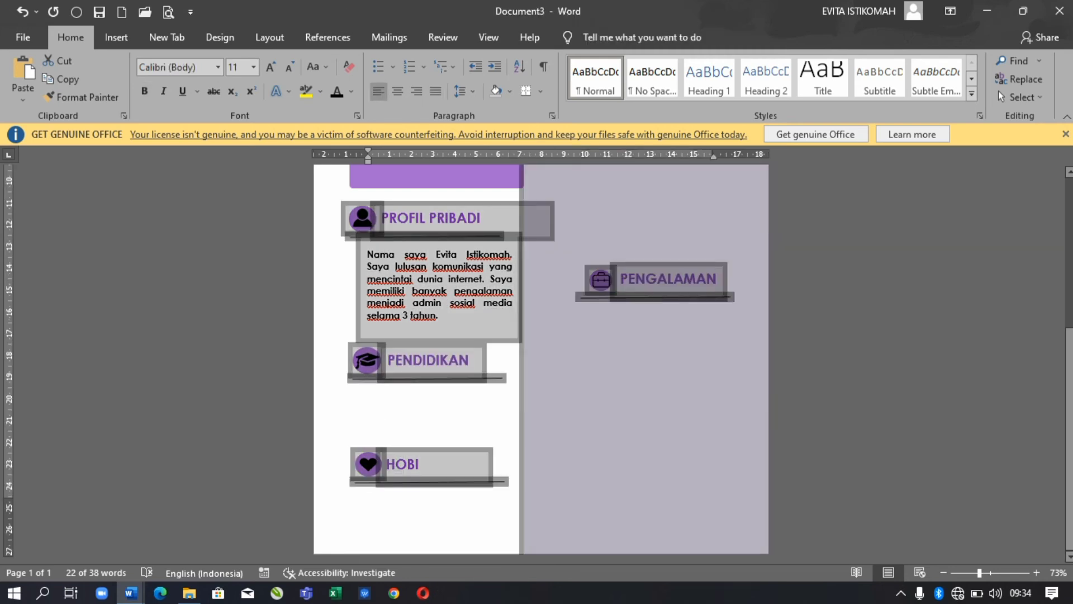
# - Move the HOBI heading, heart icon and underline right into the purple column
pyautogui.press('Up')
pyautogui.click(368, 464)
pyautogui.keyDown('shift'); pyautogui.click(497, 481); pyautogui.keyUp('shift')
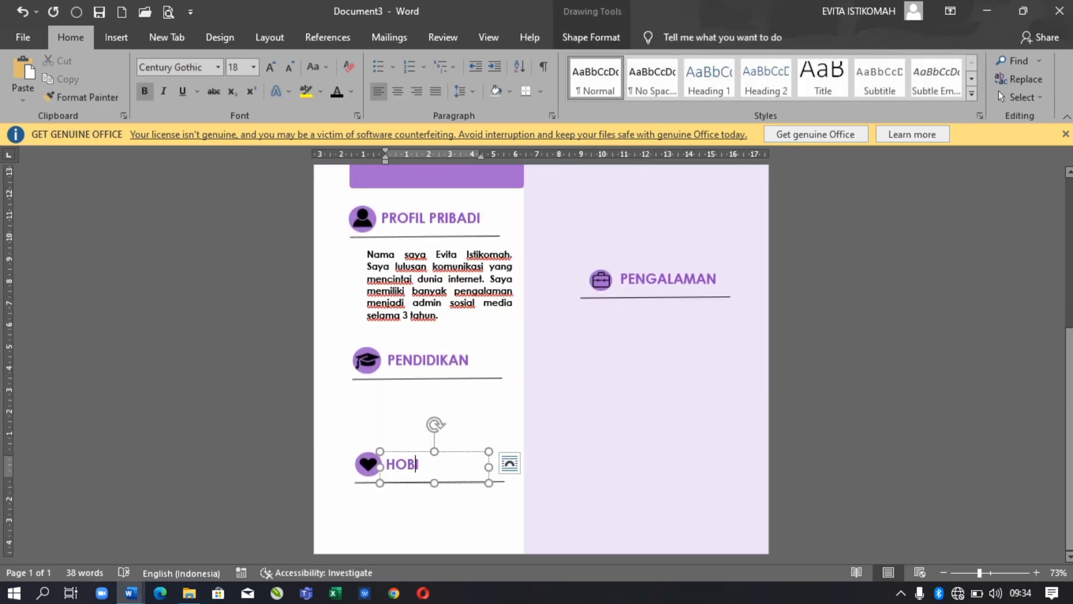
pyautogui.keyDown('shift'); pyautogui.click(458, 464); pyautogui.keyUp('shift')
pyautogui.press('Right')
pyautogui.press('Right')
pyautogui.press('Right')
pyautogui.press('Right')
pyautogui.press('Right')
pyautogui.press('Right')
pyautogui.press('Right')
pyautogui.press('Right')
pyautogui.press('Right')
pyautogui.press('Right')
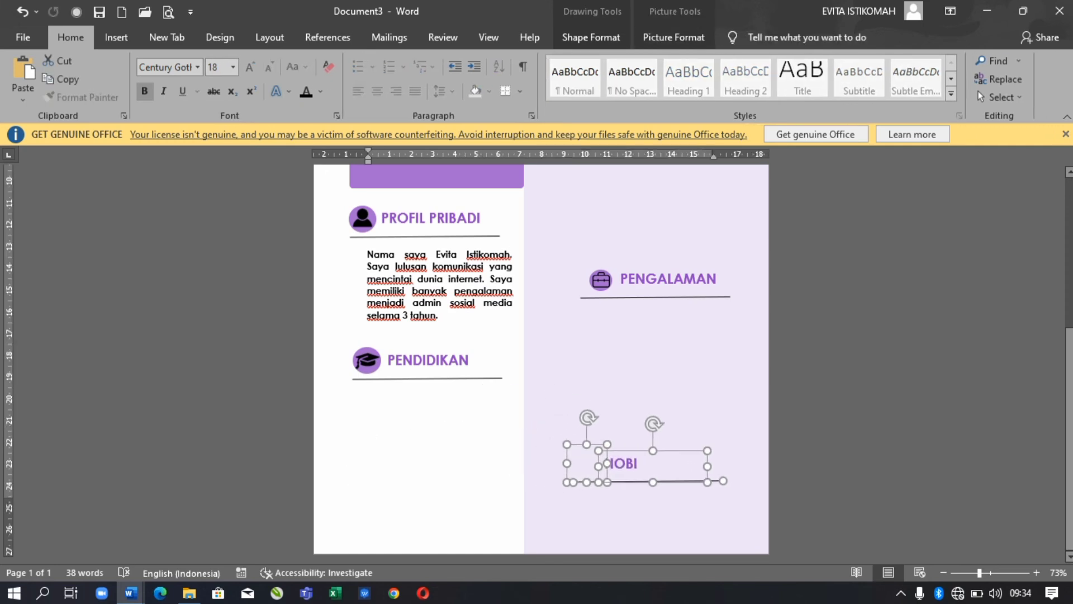
pyautogui.click(674, 37)
# - Copy the profile text box under PENDIDIKAN and clear its text
pyautogui.hotkey('ctrl', 'a')
pyautogui.press('Up')
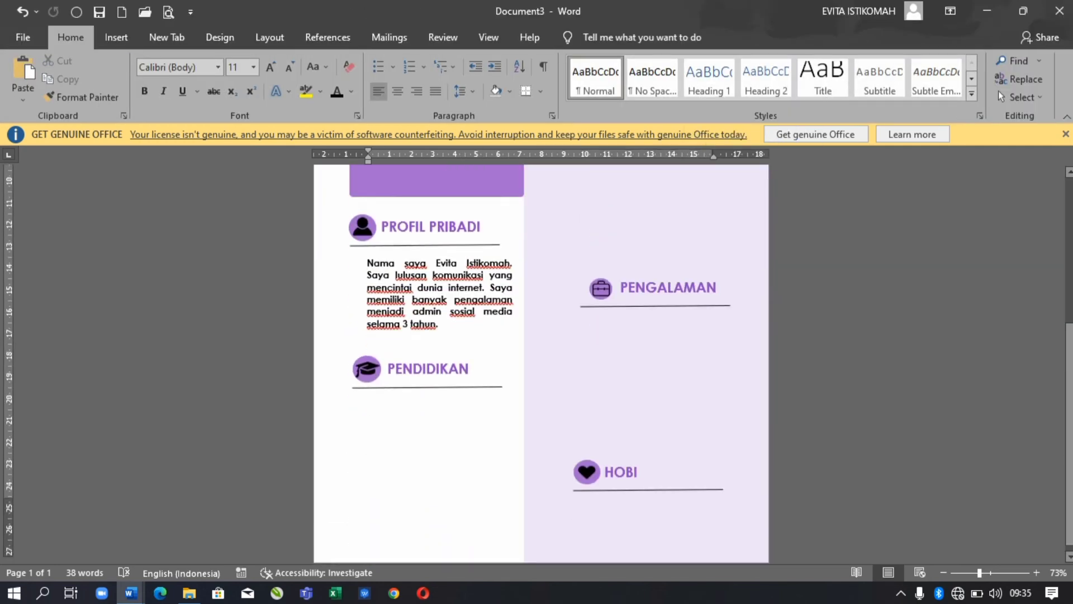
pyautogui.moveTo(391, 246); pyautogui.dragTo(382, 379)
pyautogui.click(439, 424)
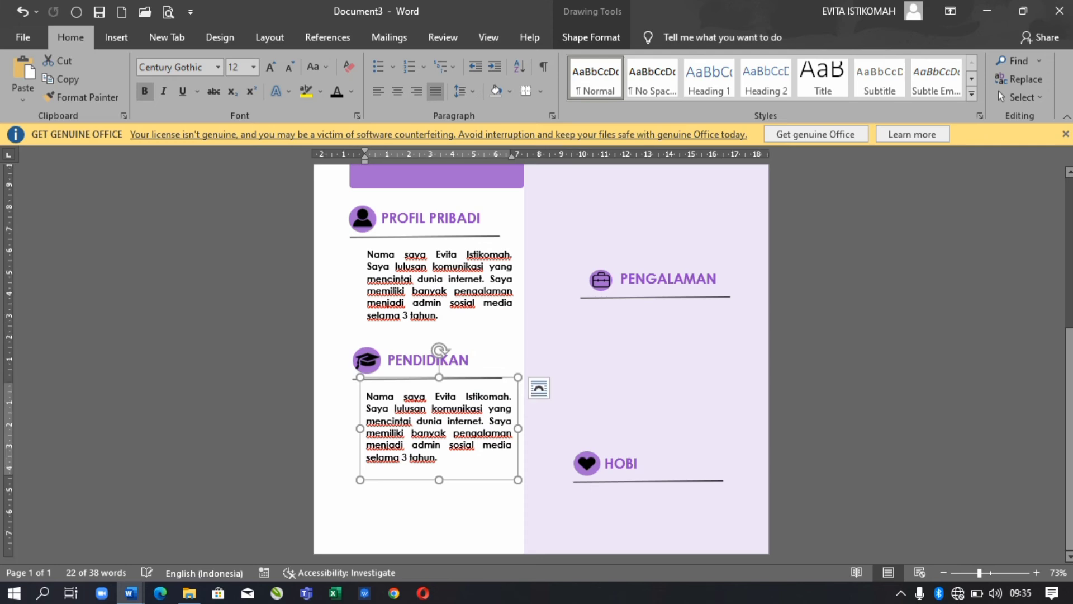
pyautogui.hotkey('ctrl', 'a')
pyautogui.press('Delete')
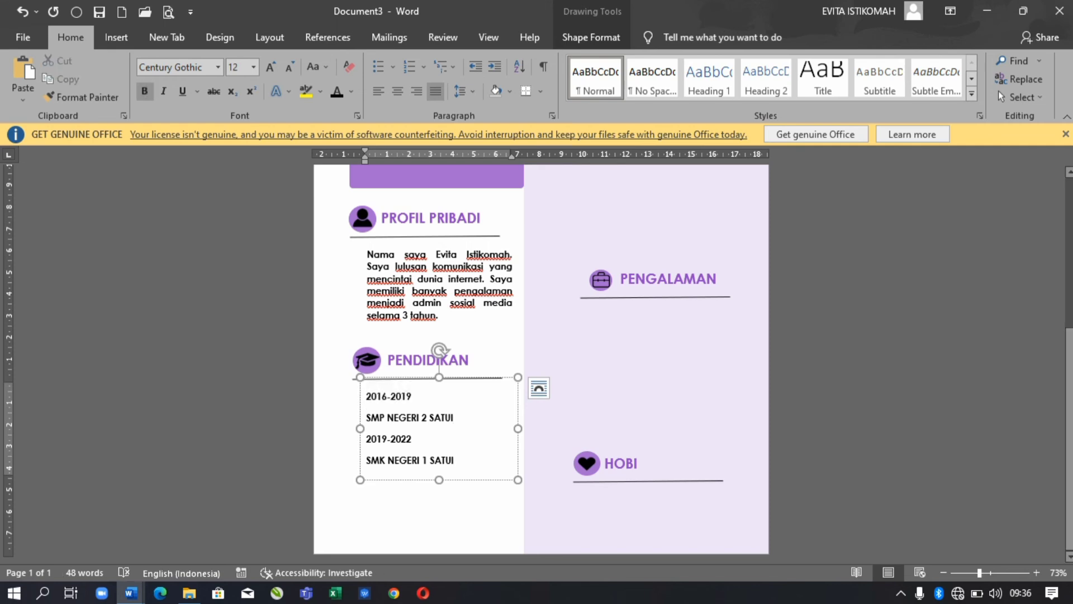
# - List dash-bulleted 2016-2019 and 2019-2022 with indented SMP NEGERI 2 SATUI and SMK NEGERI 1 SATUI
pyautogui.write('-')
pyautogui.press('Down')
pyautogui.press('Down')
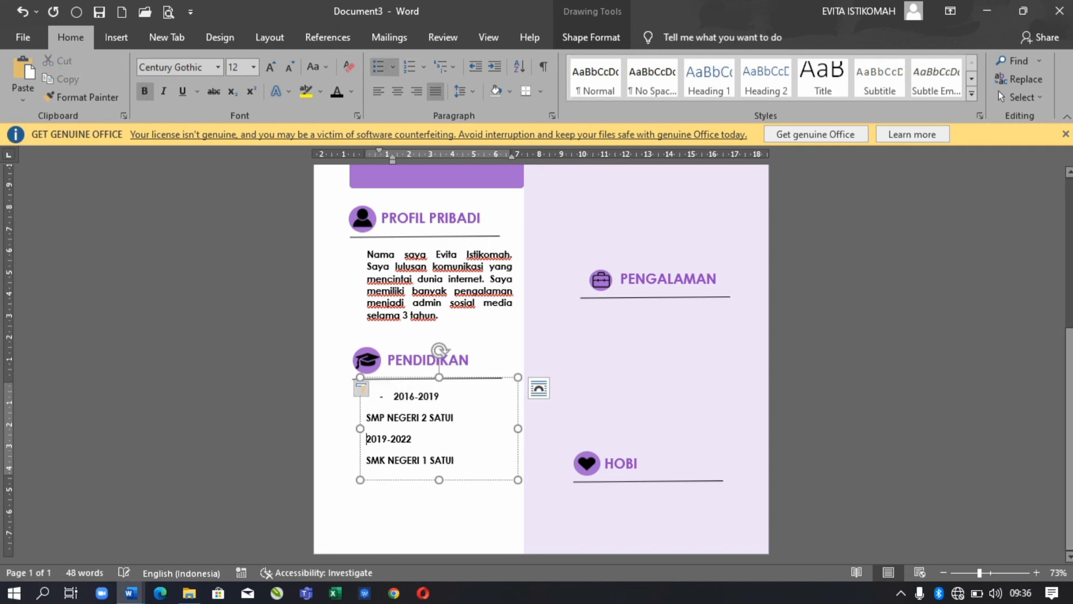
pyautogui.write('-')
pyautogui.press('Up')
pyautogui.press('Tab')
pyautogui.press('Down')
pyautogui.press('Down')
pyautogui.press('Tab')
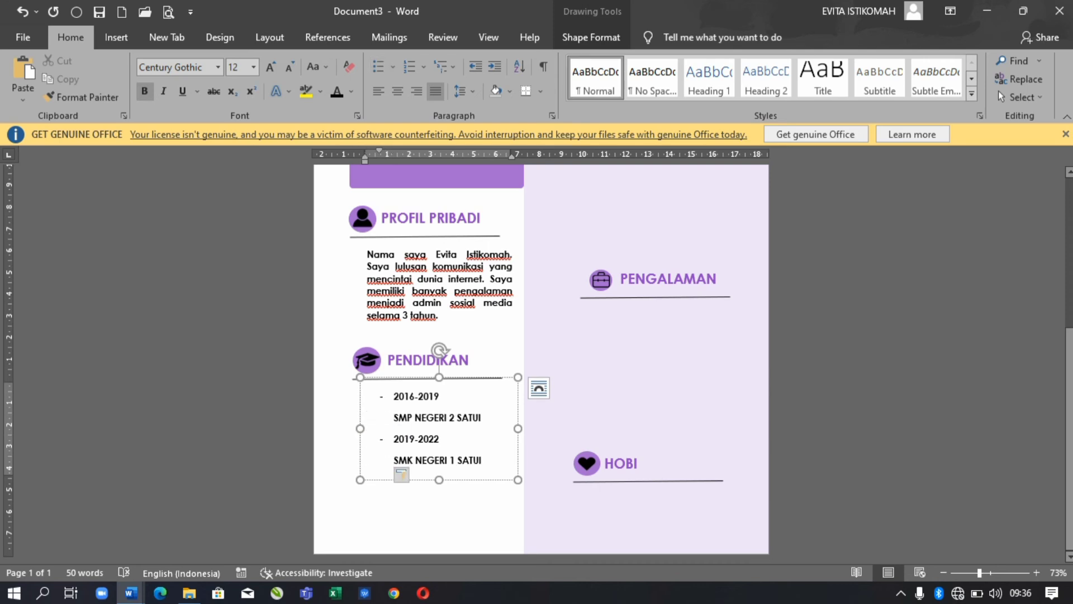
pyautogui.press('Escape')
pyautogui.press('Left')
pyautogui.press('Left')
pyautogui.scroll(5, 429, 363)
pyautogui.click(439, 398)
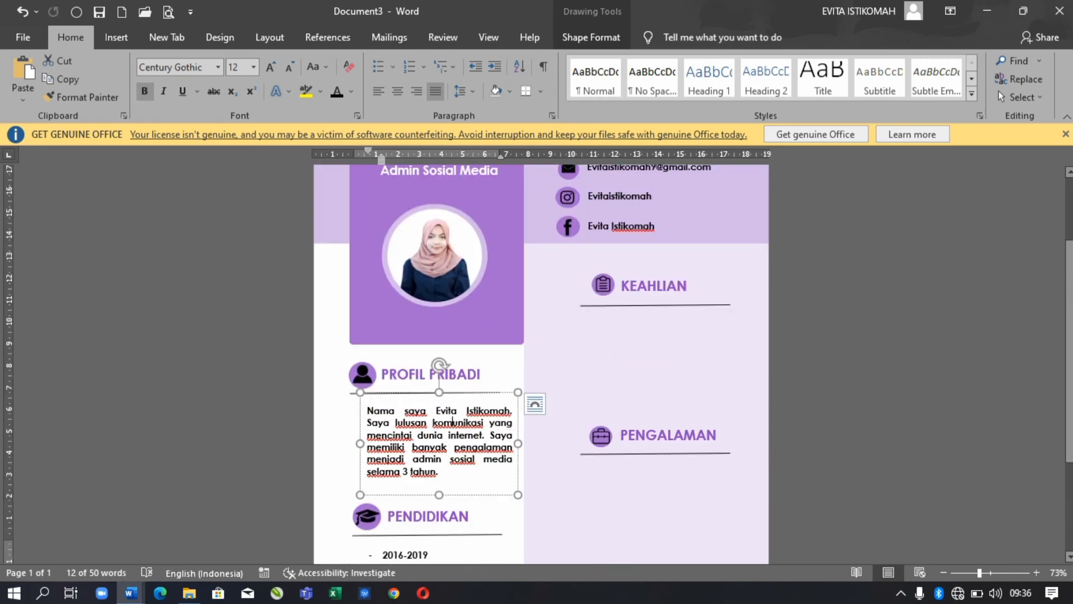
# - Paste a dash-bulleted item into the skills box
pyautogui.moveTo(438, 398); pyautogui.dragTo(660, 319)
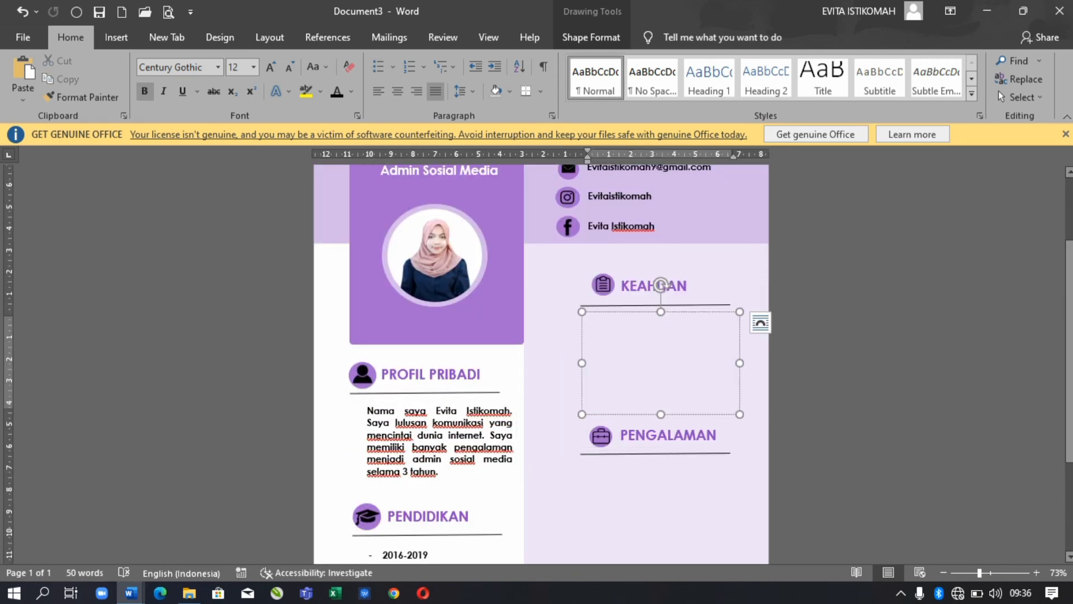
pyautogui.write('-')
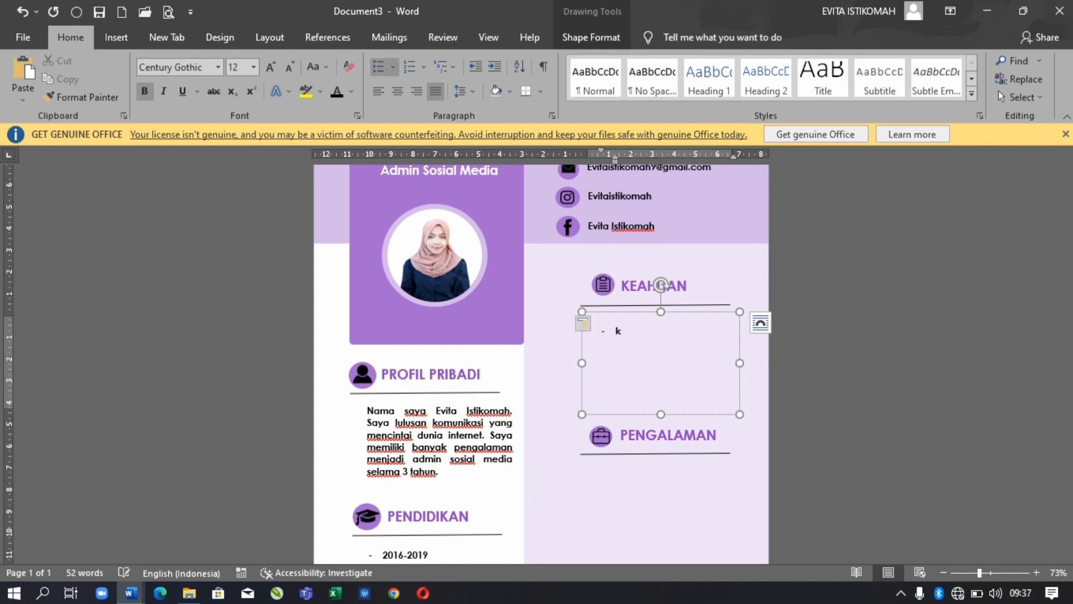
pyautogui.scroll(-5, 541, 363)
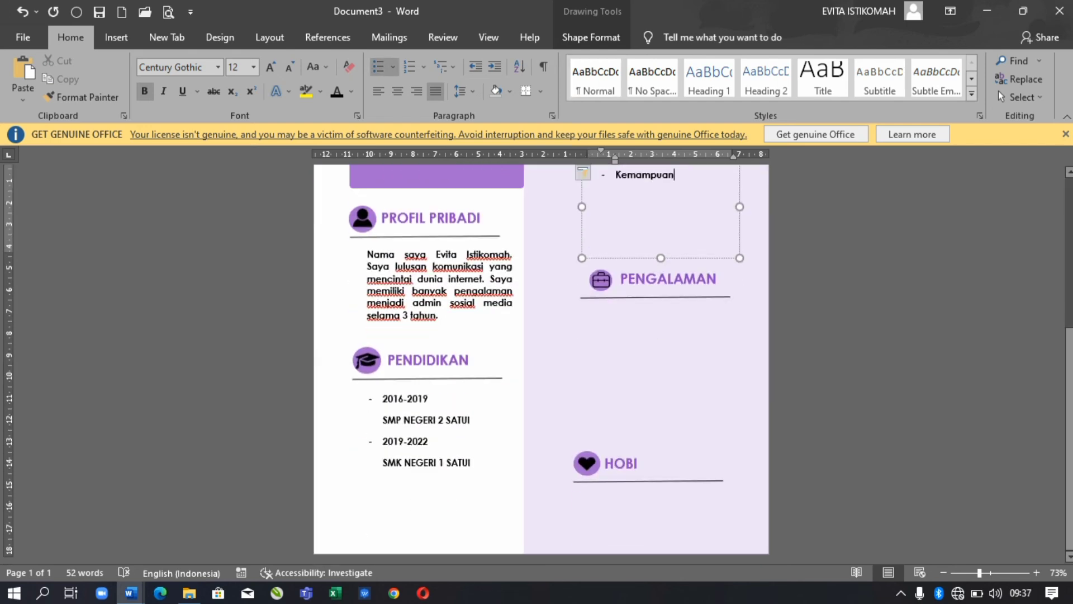
# - Add the '(Teknik Komputer Jaringan)' major line under SMK NEGERI 1 SATUI in the education list
pyautogui.click(419, 430)
pyautogui.press('Return')
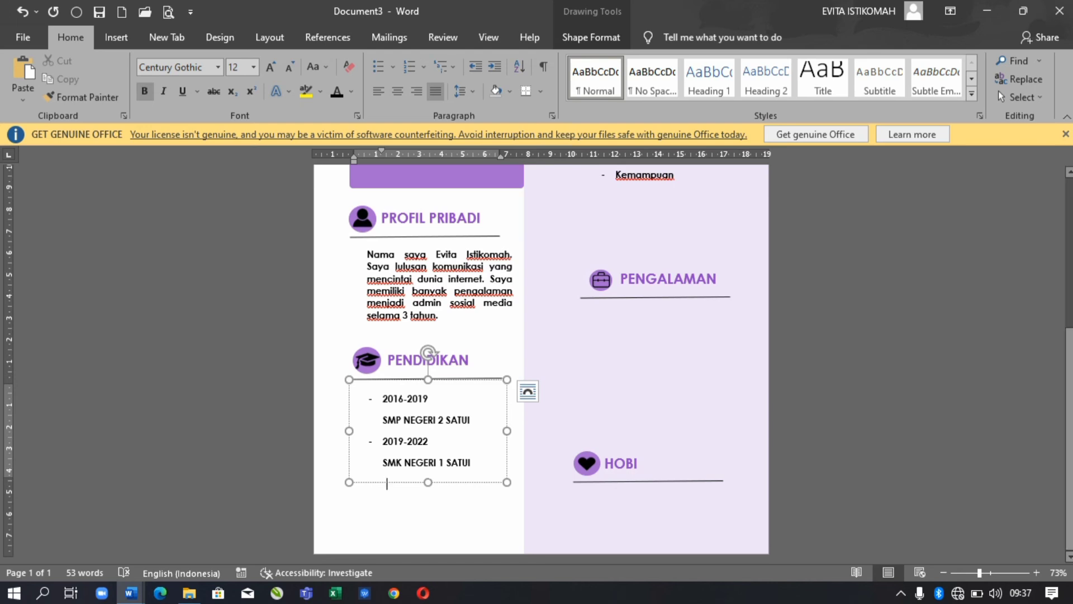
pyautogui.moveTo(428, 379); pyautogui.dragTo(428, 344)
pyautogui.press('BackSpace')
pyautogui.press('BackSpace')
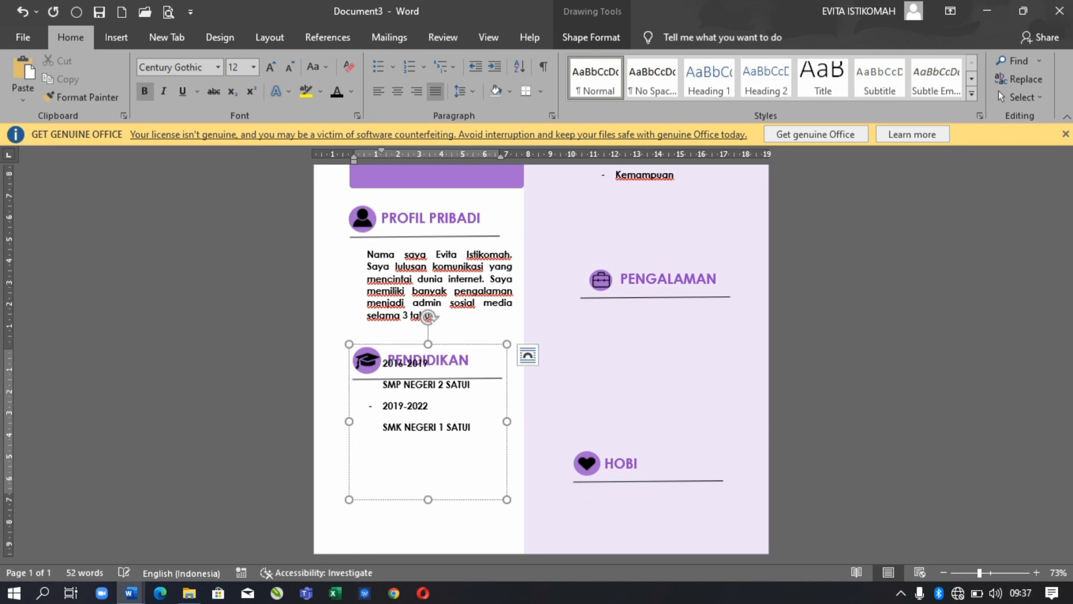
pyautogui.hotkey('ctrl', 'z')
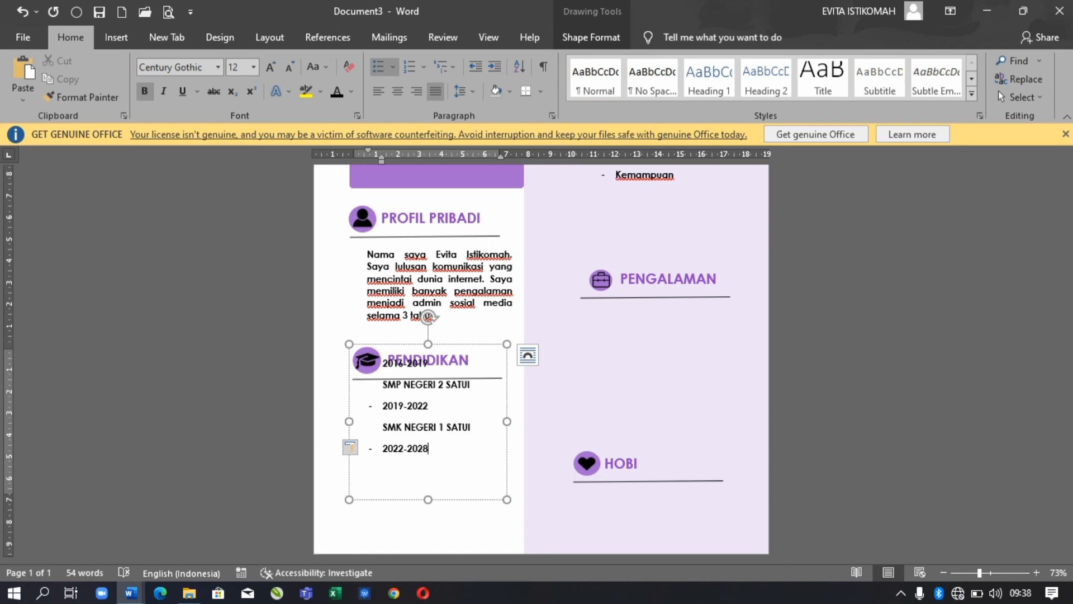
pyautogui.press('BackSpace')
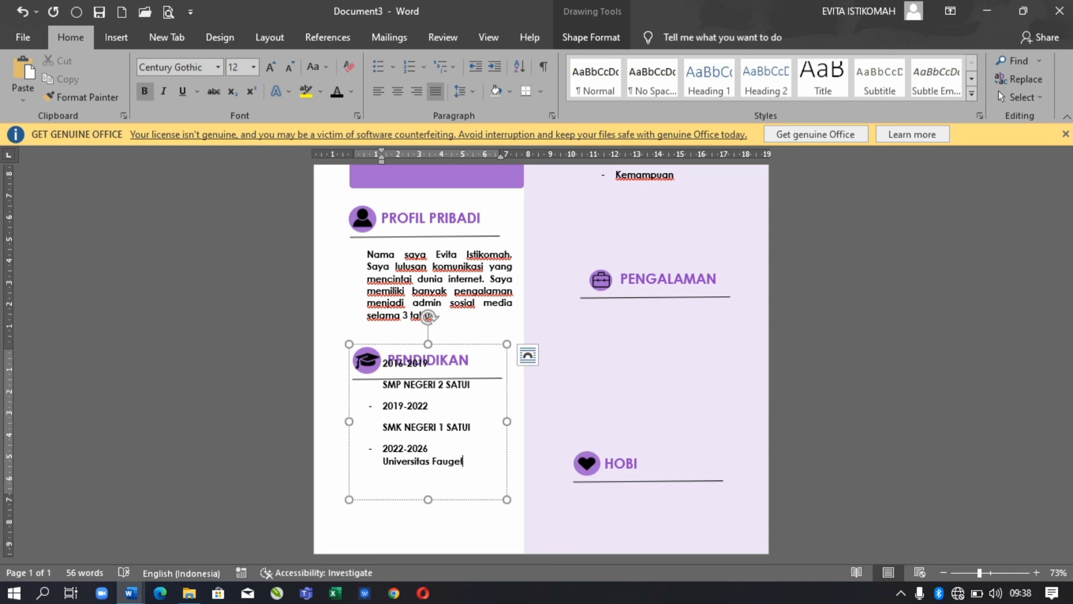
pyautogui.click(471, 427)
pyautogui.press('Return')
pyautogui.write('(')
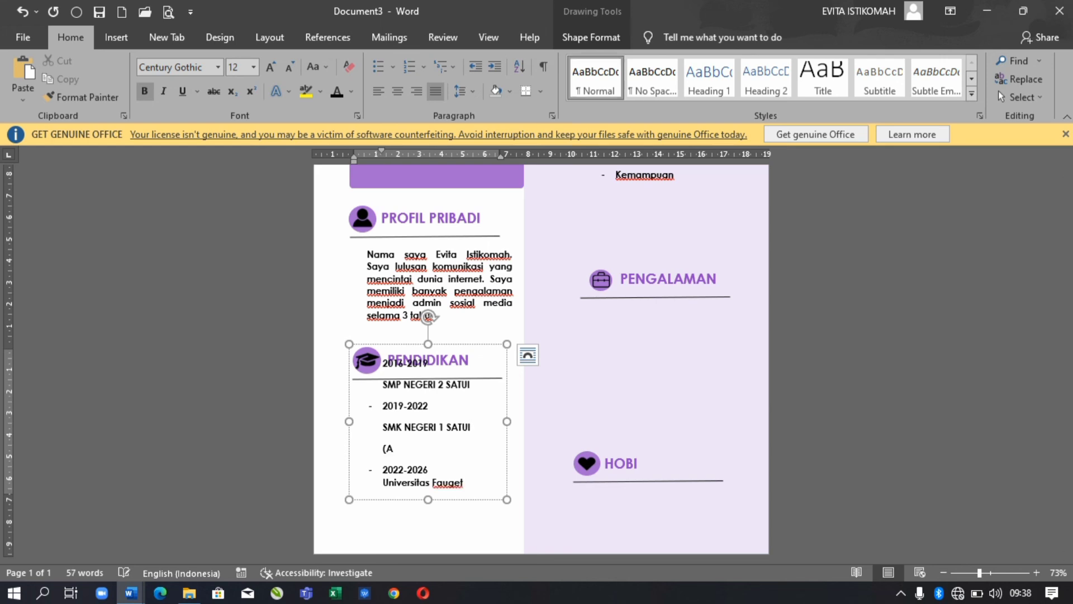
pyautogui.write('Teknik Komputer Jar')
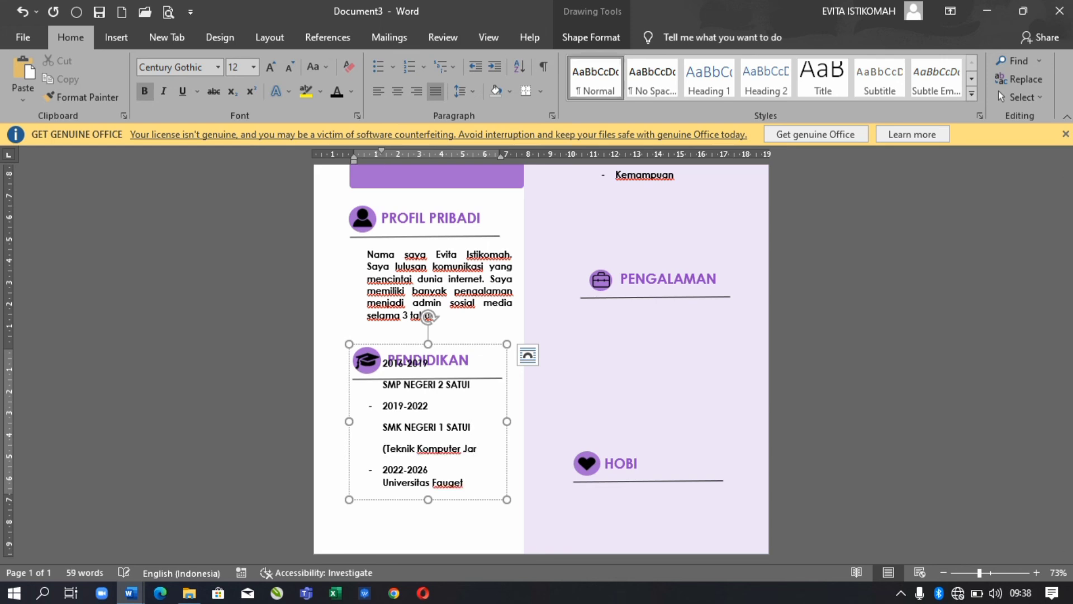
pyautogui.write('ingan)')
pyautogui.moveTo(507, 421); pyautogui.dragTo(524, 422)
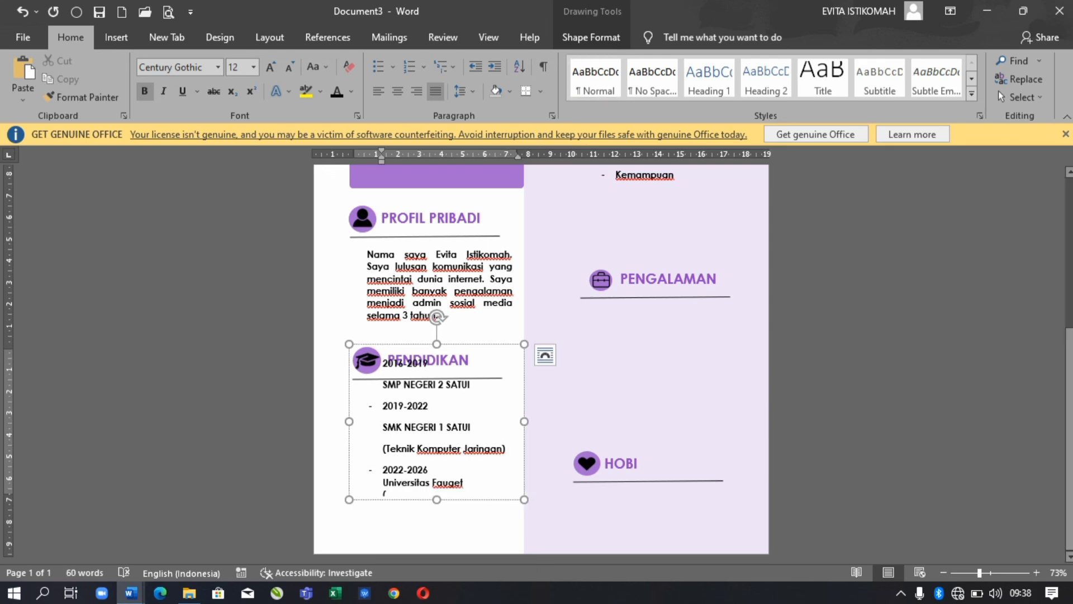
pyautogui.write('si')
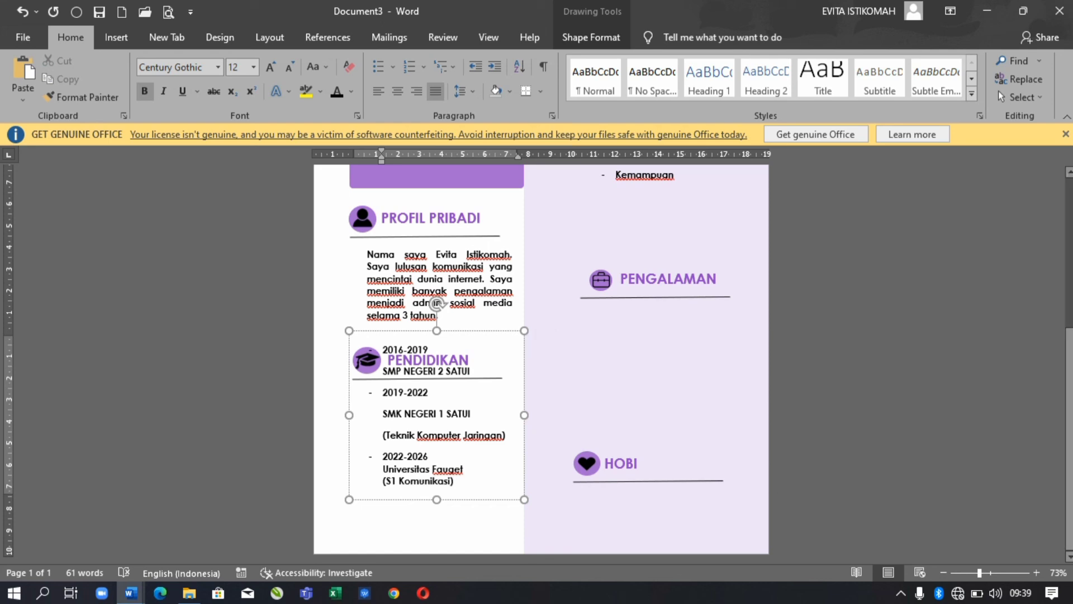
pyautogui.hotkey('ctrl', 'z')
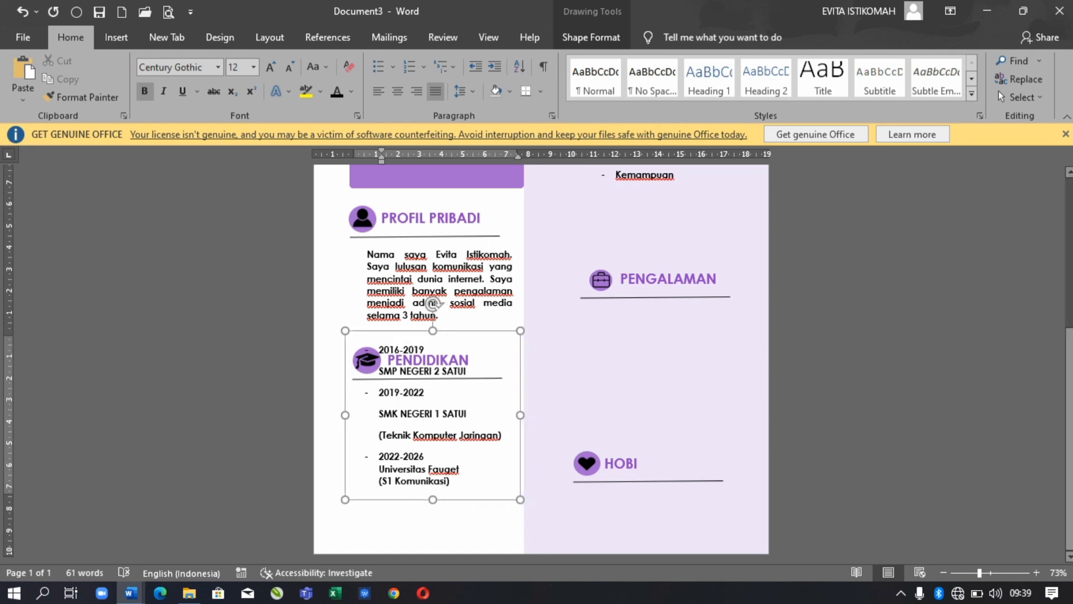
# - Change the education box's text wrapping, widen it and tighten its line spacing
pyautogui.rightClick(479, 338)
pyautogui.moveTo(527, 240)
pyautogui.click(665, 240)
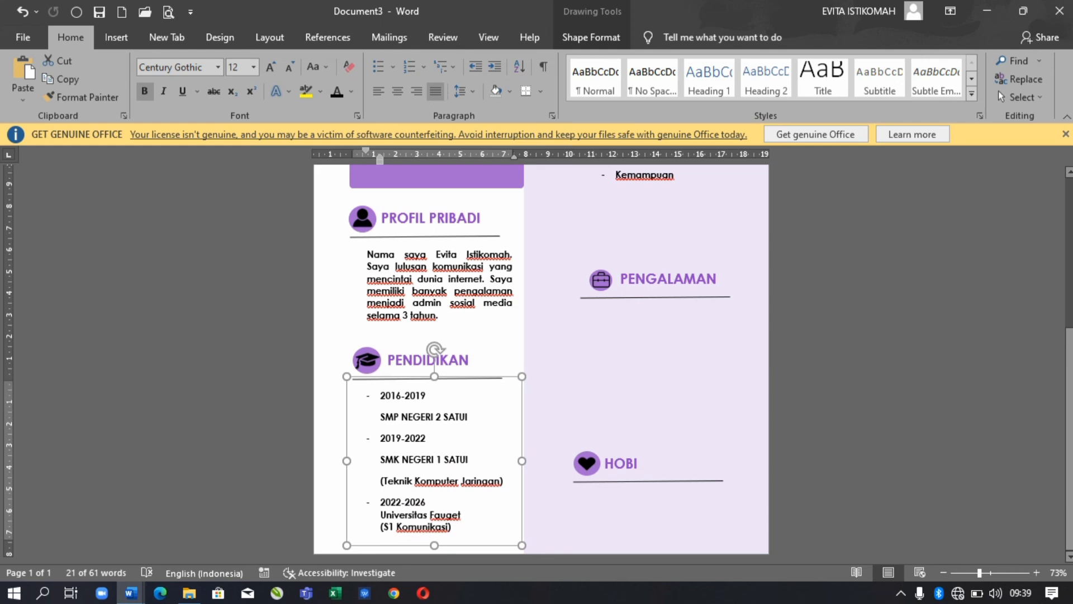
pyautogui.moveTo(522, 376); pyautogui.dragTo(564, 393)
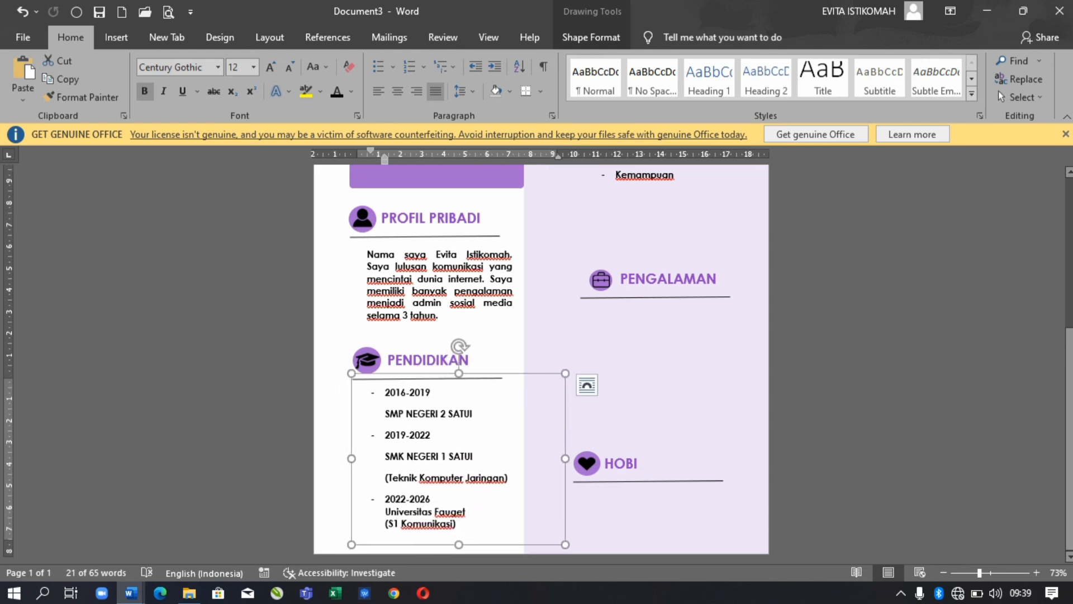
pyautogui.click(459, 91)
pyautogui.click(534, 264)
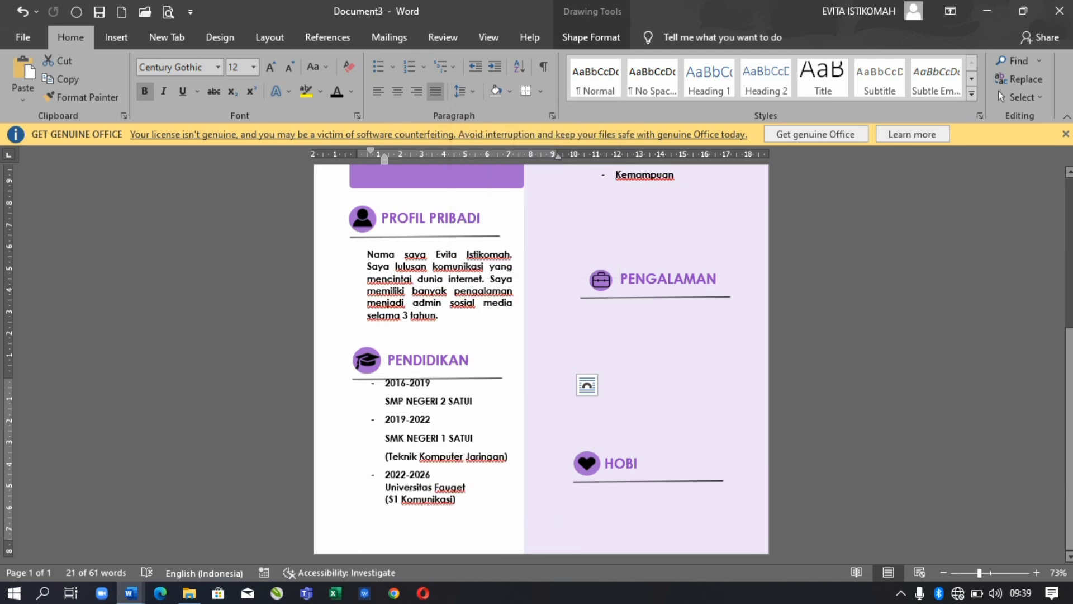
pyautogui.scroll(5, 461, 358)
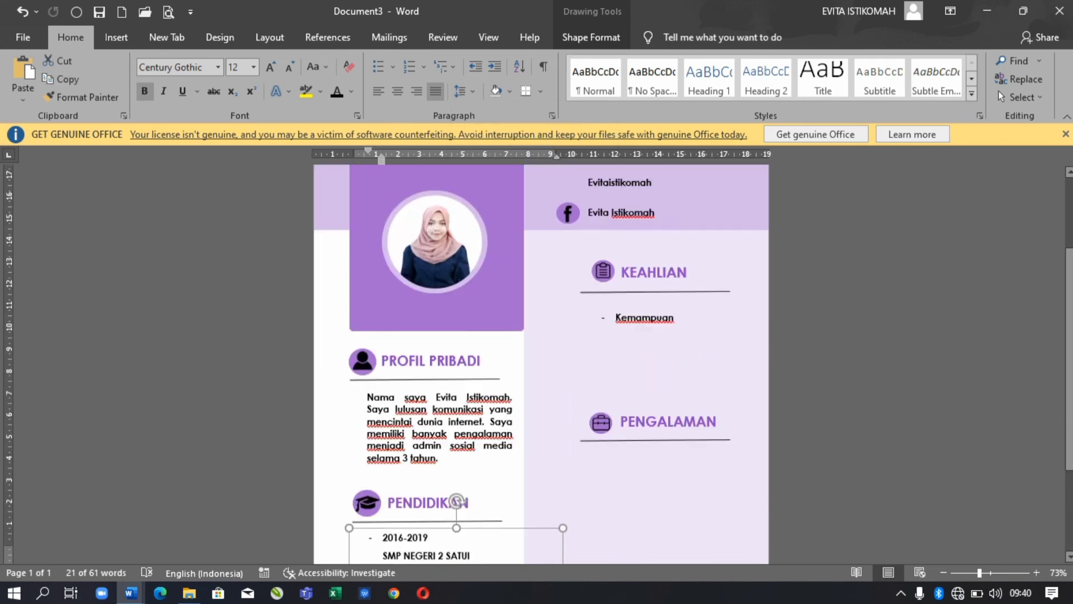
# - Enter the skills 'hyponowriting dan copywriting', 'Kemampuan membaca dan mengikuti tren' and 'Kemampuan analisis'
pyautogui.click(661, 311)
pyautogui.write('h')
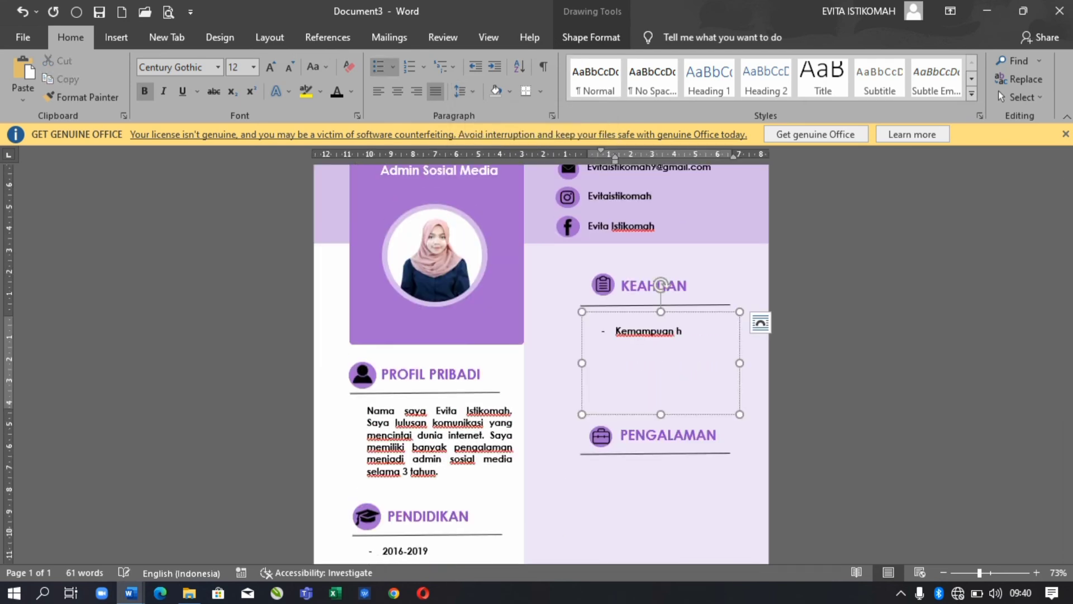
pyautogui.write('yponowriting dan c')
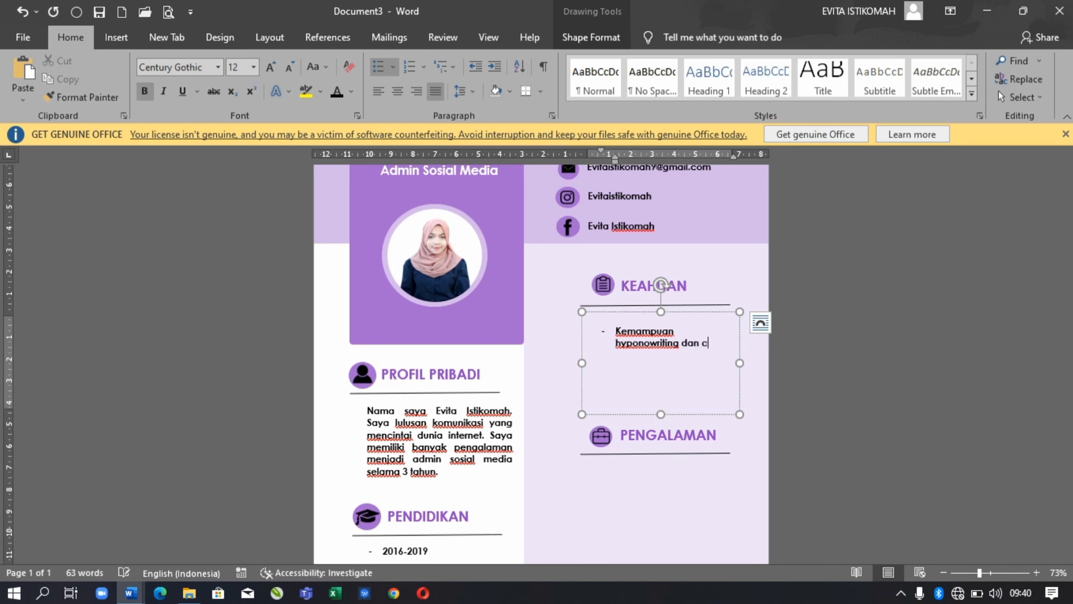
pyautogui.write('opywriting')
pyautogui.press('Return')
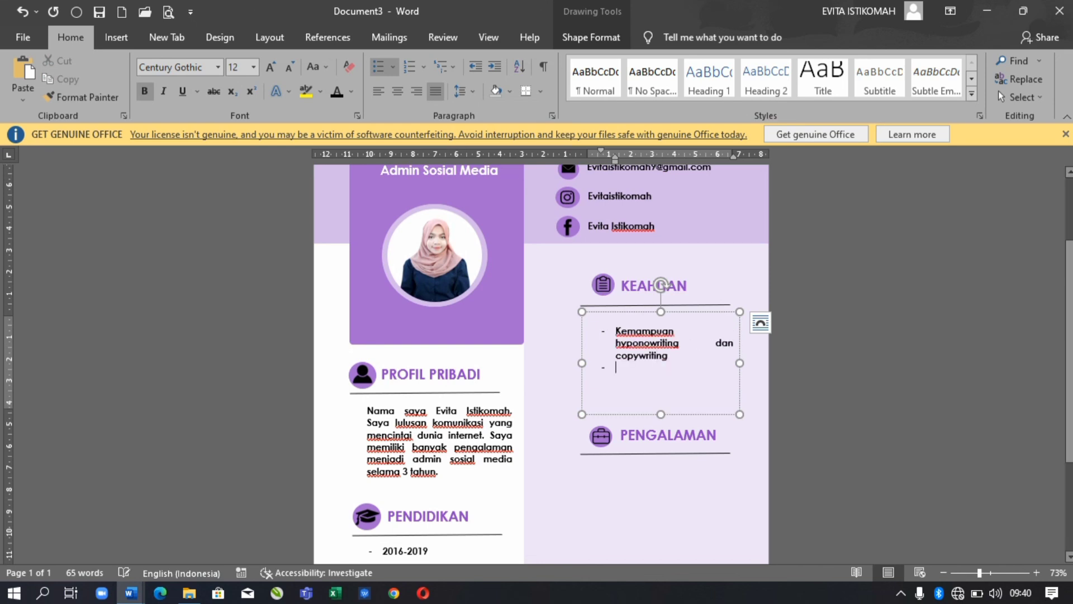
pyautogui.moveTo(740, 363); pyautogui.dragTo(766, 363)
pyautogui.write('Kemam')
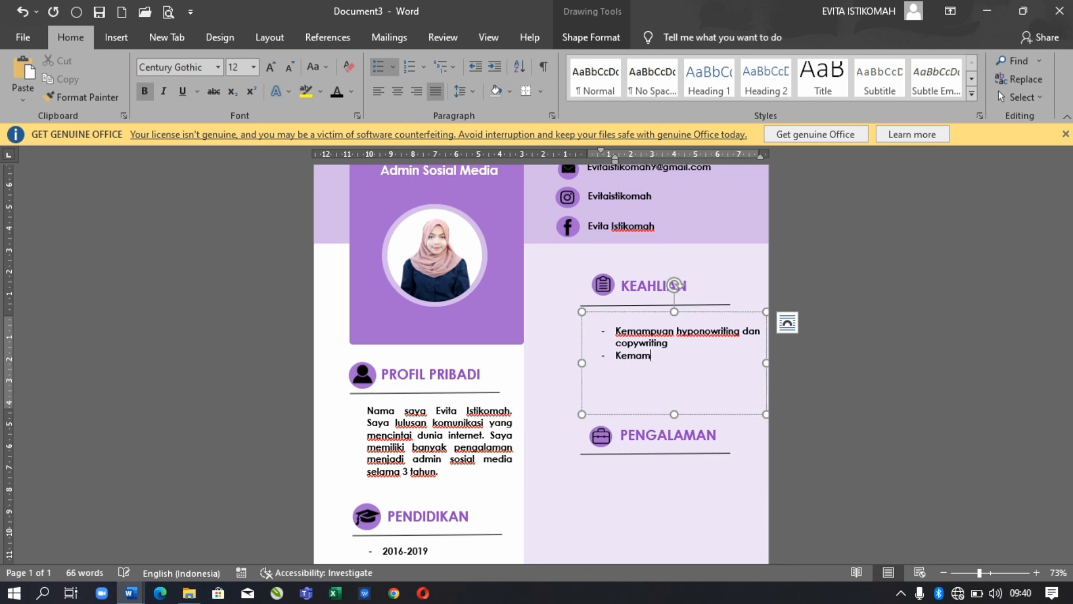
pyautogui.write('puan membaca dan mengikuti')
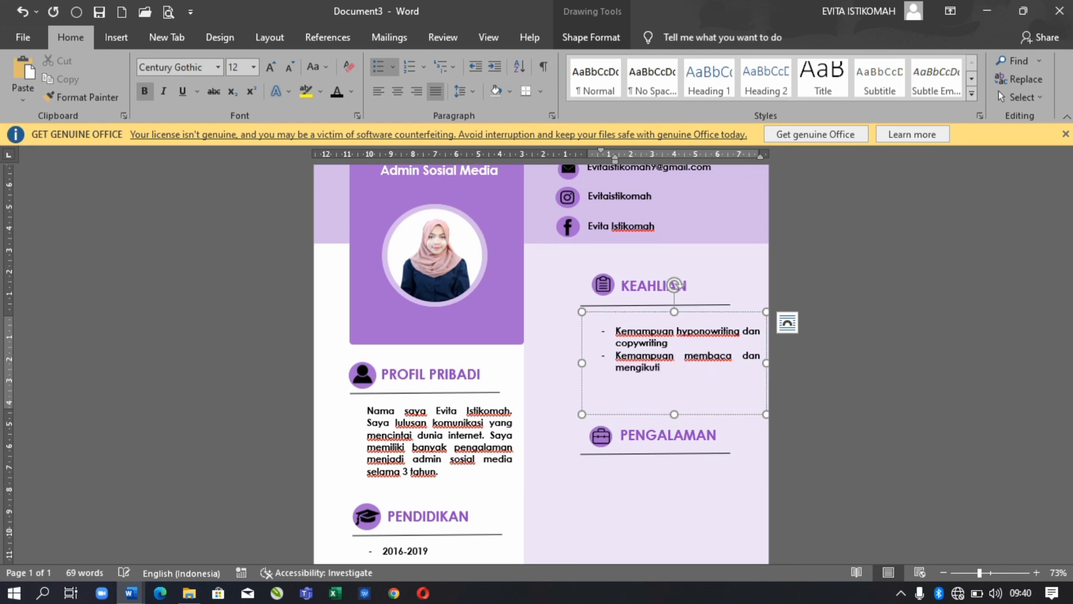
pyautogui.write(' tren Kemampuan analisis')
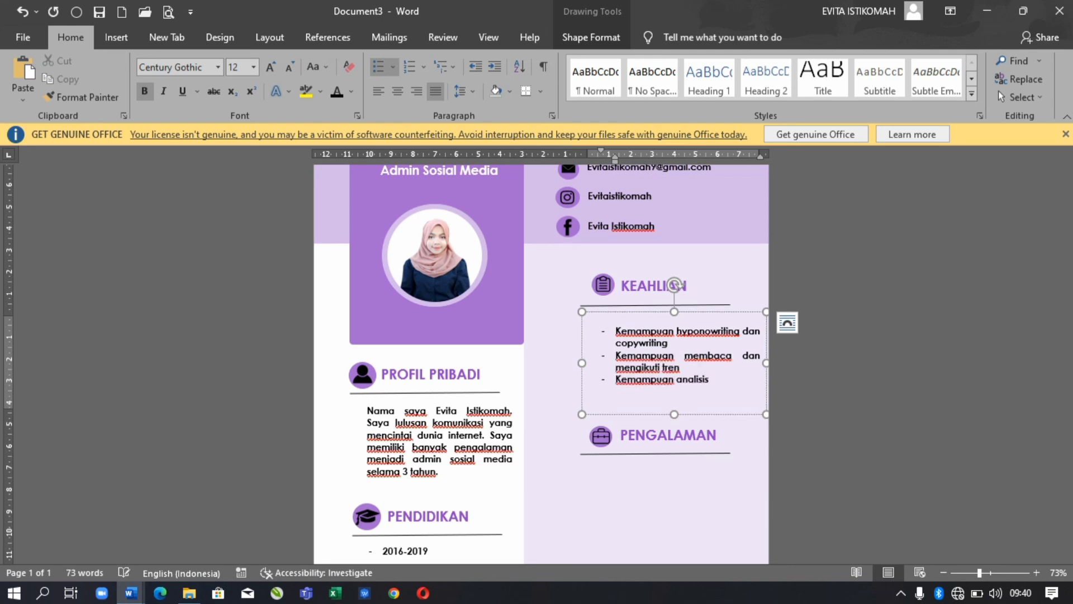
pyautogui.press('Escape')
pyautogui.press('Left')
pyautogui.press('Left')
pyautogui.press('Left')
pyautogui.press('Left')
pyautogui.scroll(-3, 541, 364)
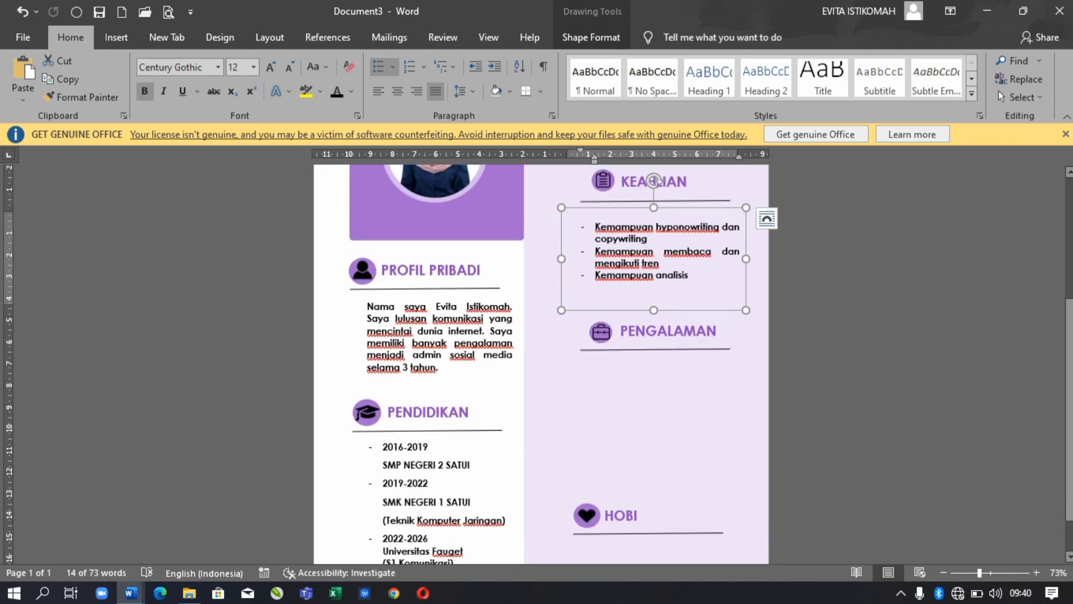
# - Copy the skills box under PENGALAMAN and replace its text with an unbulleted '2014-2017 Hanover and Tyke' line
pyautogui.keyDown('ctrl'); pyautogui.moveTo(654, 180); pyautogui.dragTo(646, 330); pyautogui.keyUp('ctrl')
pyautogui.hotkey('ctrl', 'a')
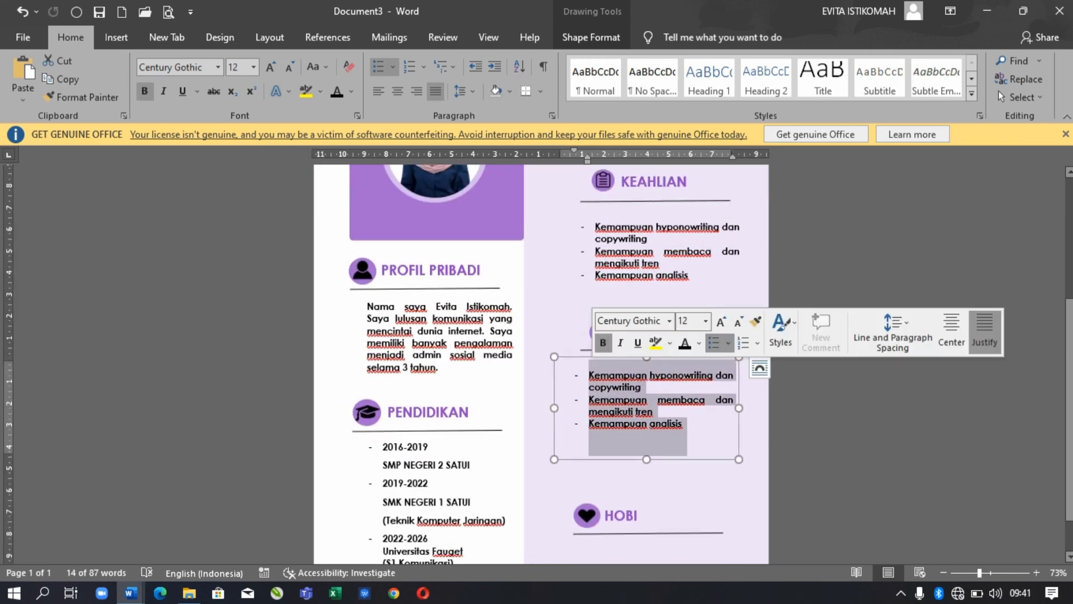
pyautogui.press('BackSpace')
pyautogui.write('2014-2017 Hanover a')
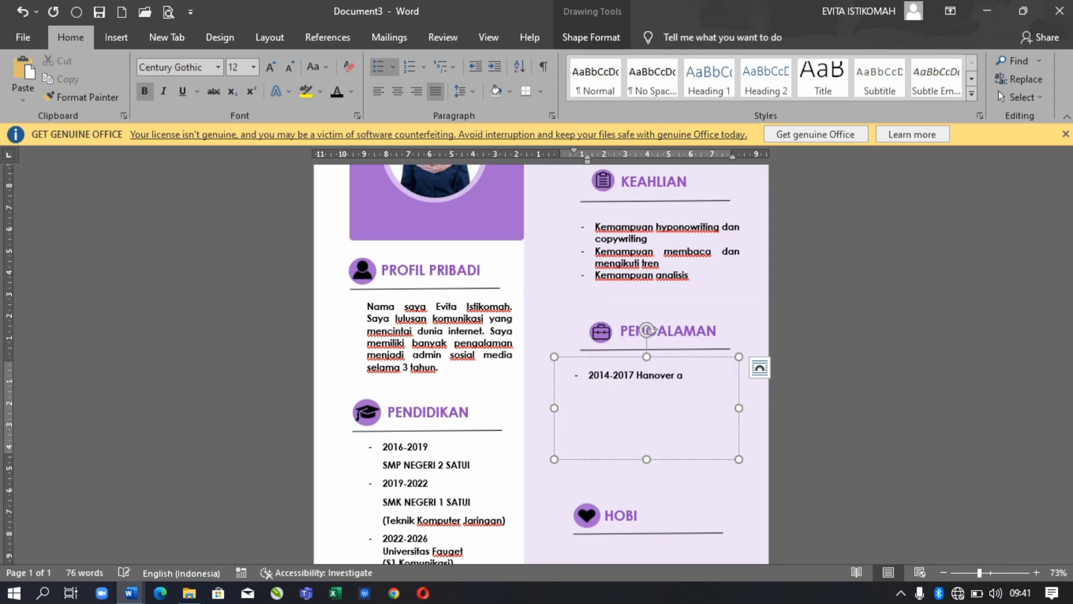
pyautogui.write('nd Tyke')
pyautogui.press('Home')
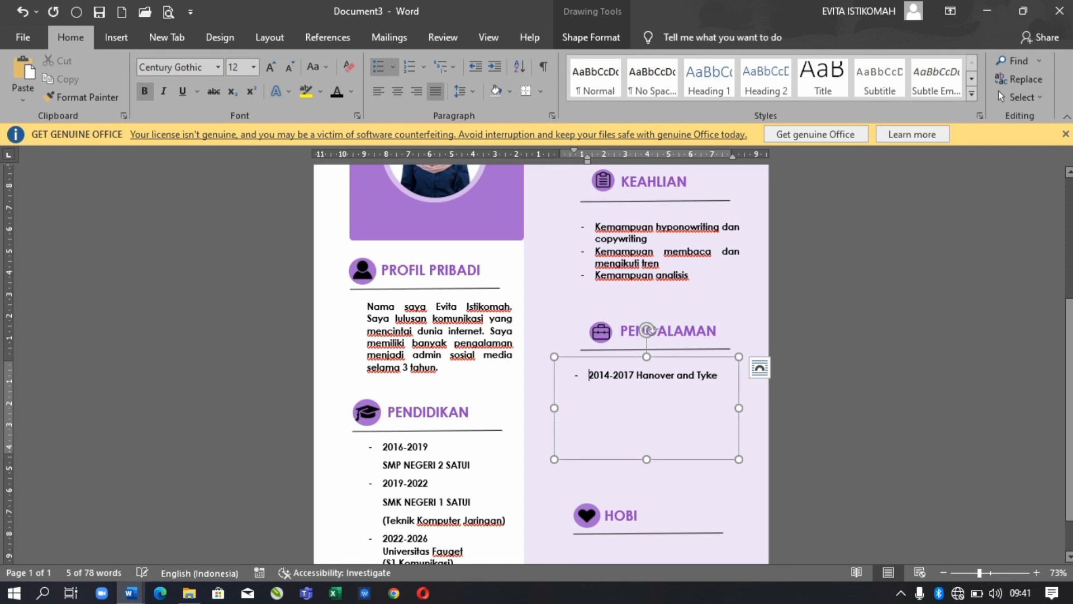
pyautogui.press('BackSpace')
pyautogui.press('Return')
# - Add round-bullet duties beneath the job: Admin Sosial Media and daily up-to-date content creation
pyautogui.click(423, 66)
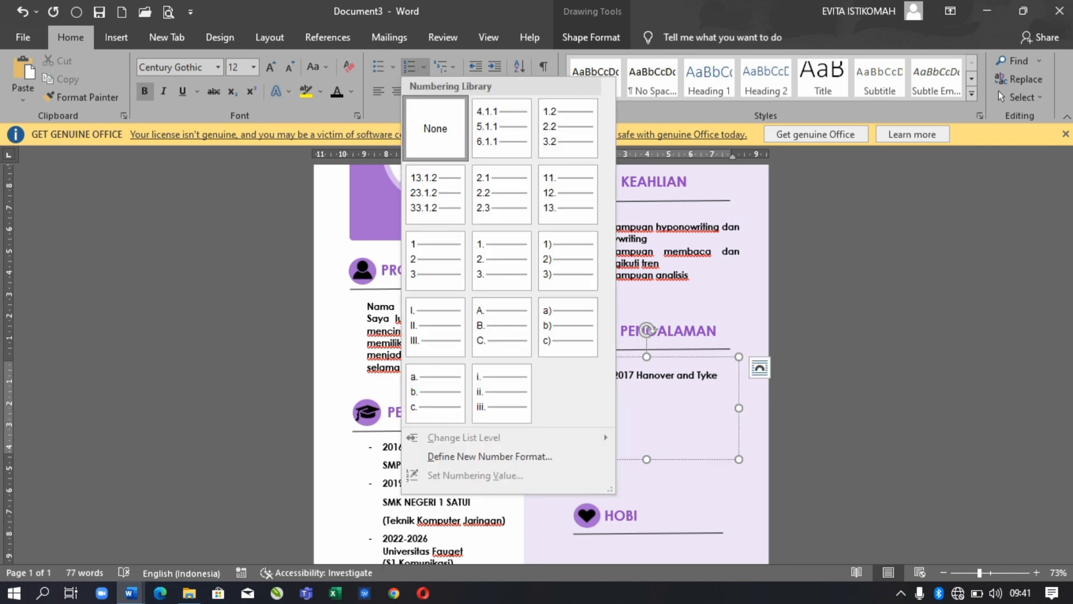
pyautogui.press('Escape')
pyautogui.click(393, 66)
pyautogui.click(391, 90)
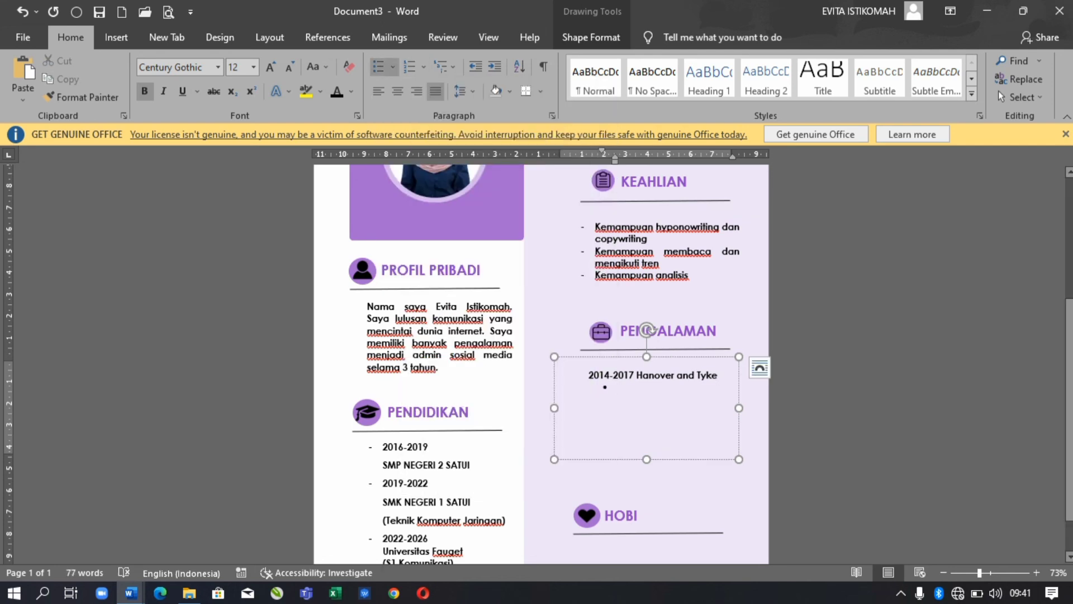
pyautogui.click(475, 67)
pyautogui.press('Left')
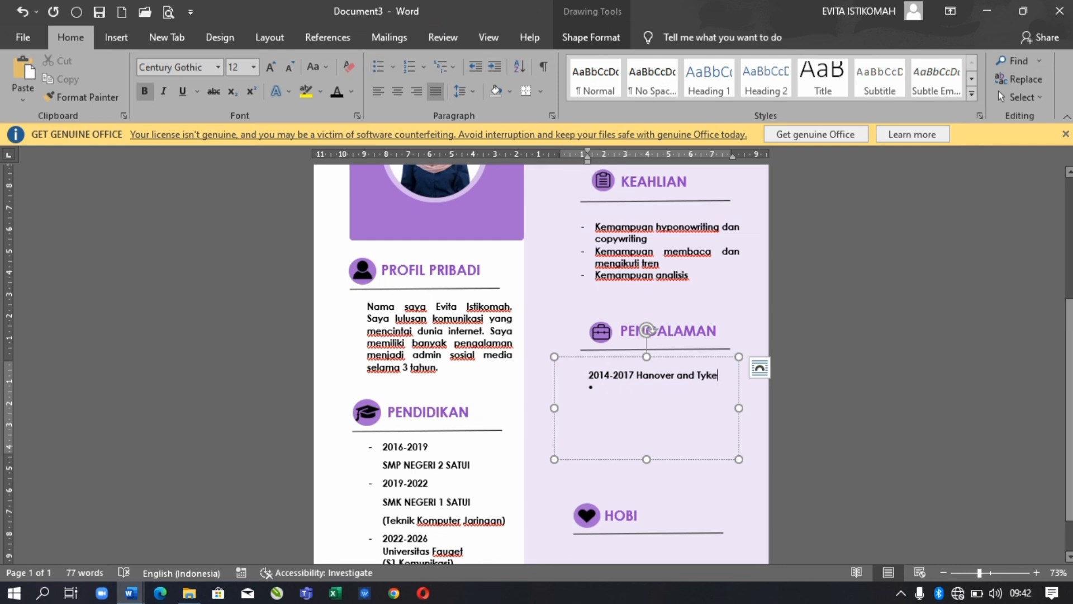
pyautogui.press('Return')
pyautogui.press('Down')
pyautogui.write('Admin Sosial M')
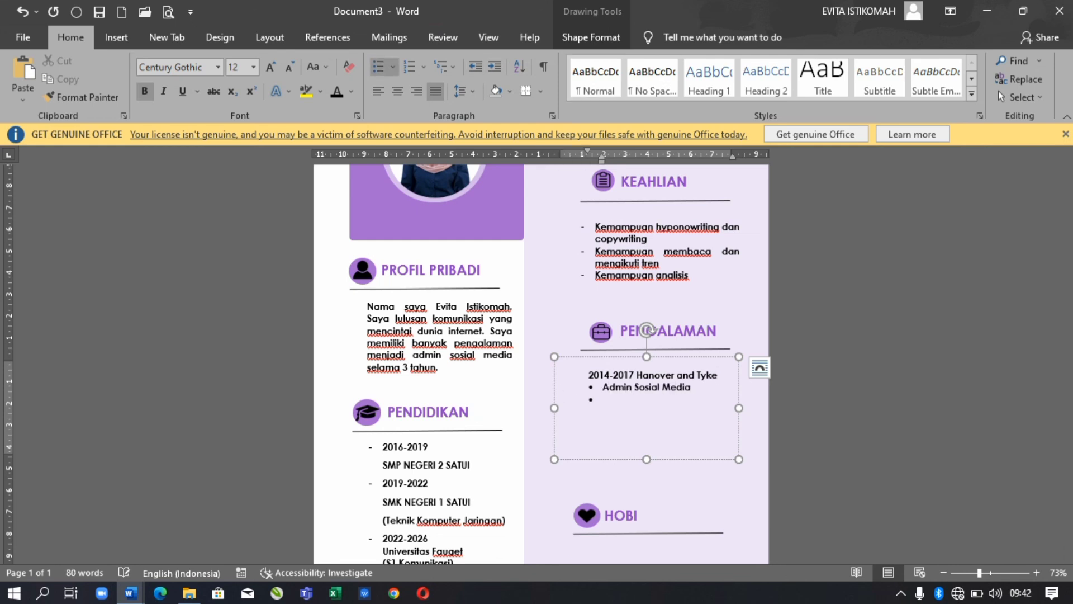
pyautogui.write('edia Konten creator dengan membuat')
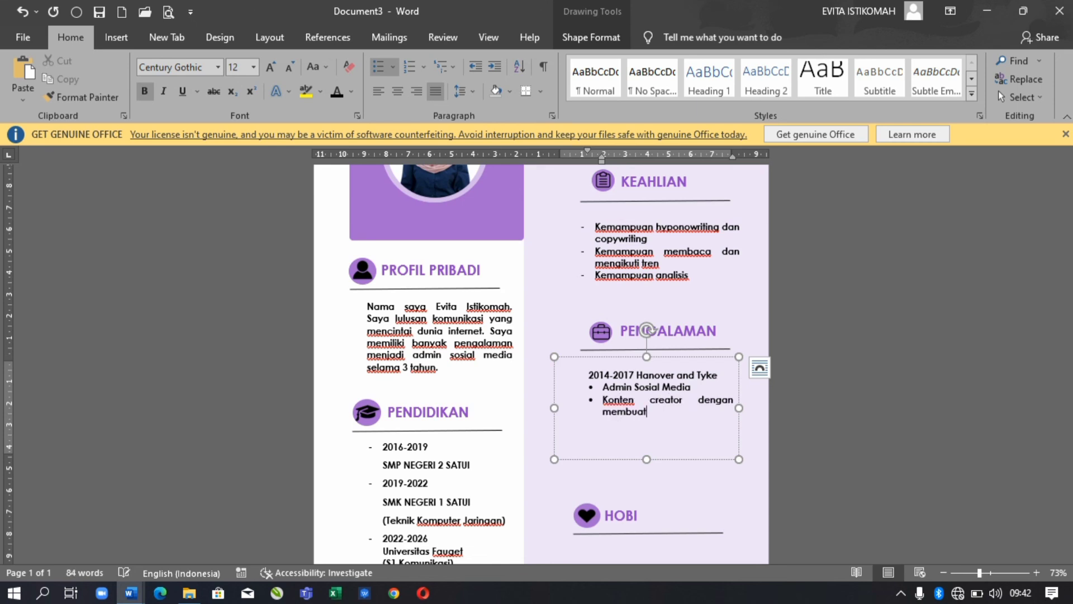
pyautogui.write(' konten terupdate sehari h')
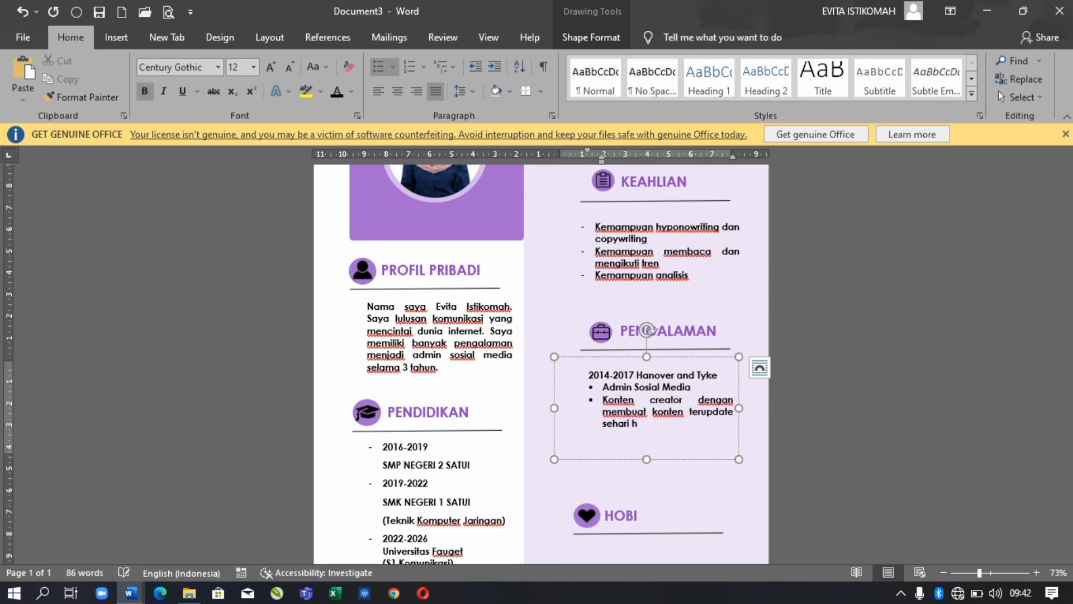
pyautogui.write('ari Membuat k')
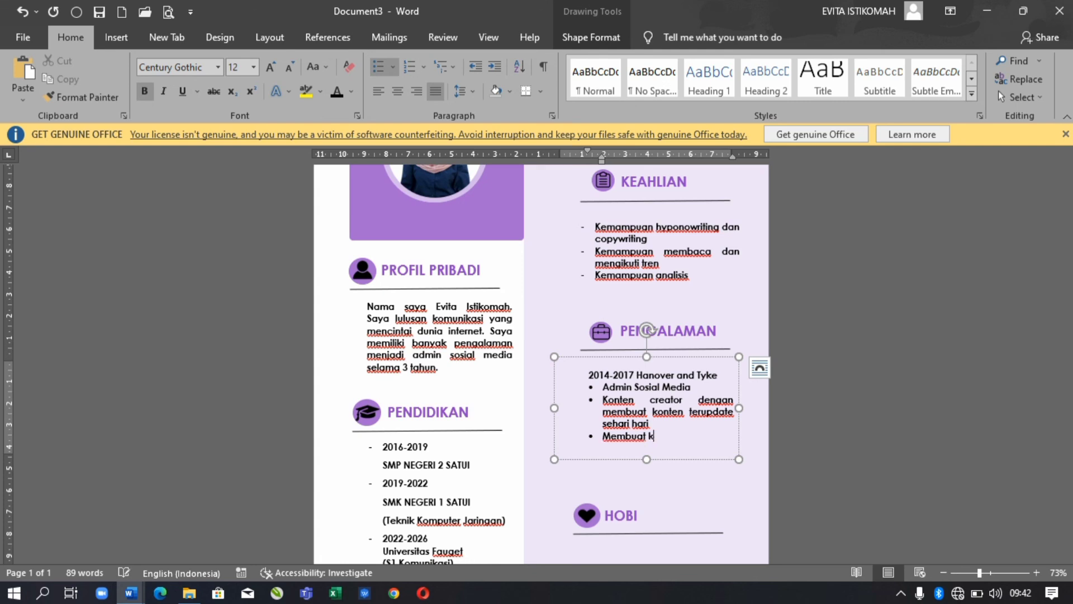
pyautogui.write('onten gambar dengan informa terbaru')
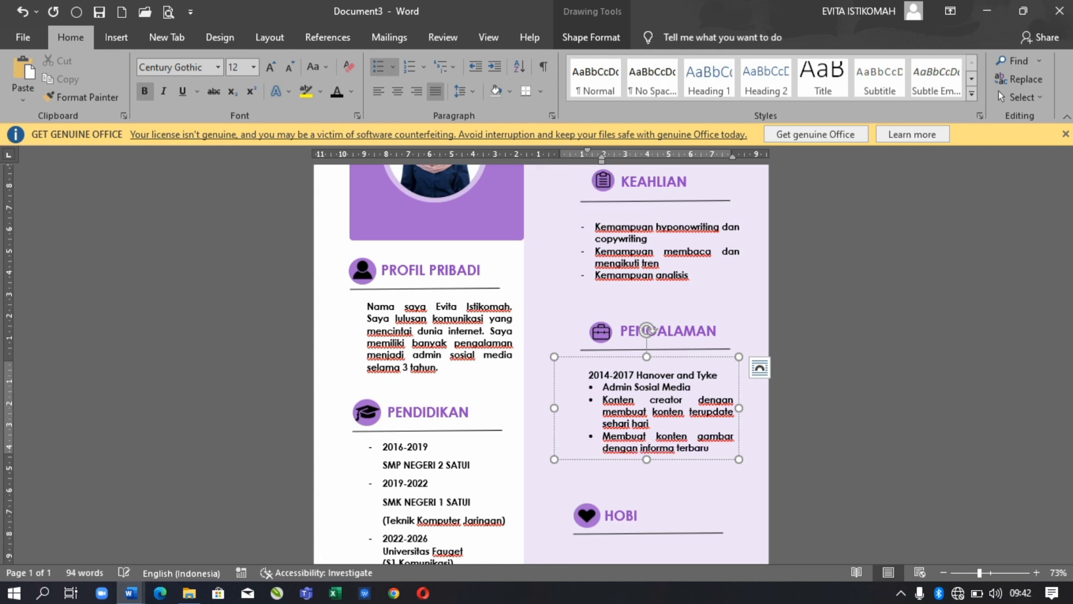
pyautogui.scroll(-1, 646, 391)
# - Set the experience list to 1.0 line spacing
pyautogui.hotkey('ctrl', 'a')
pyautogui.click(460, 91)
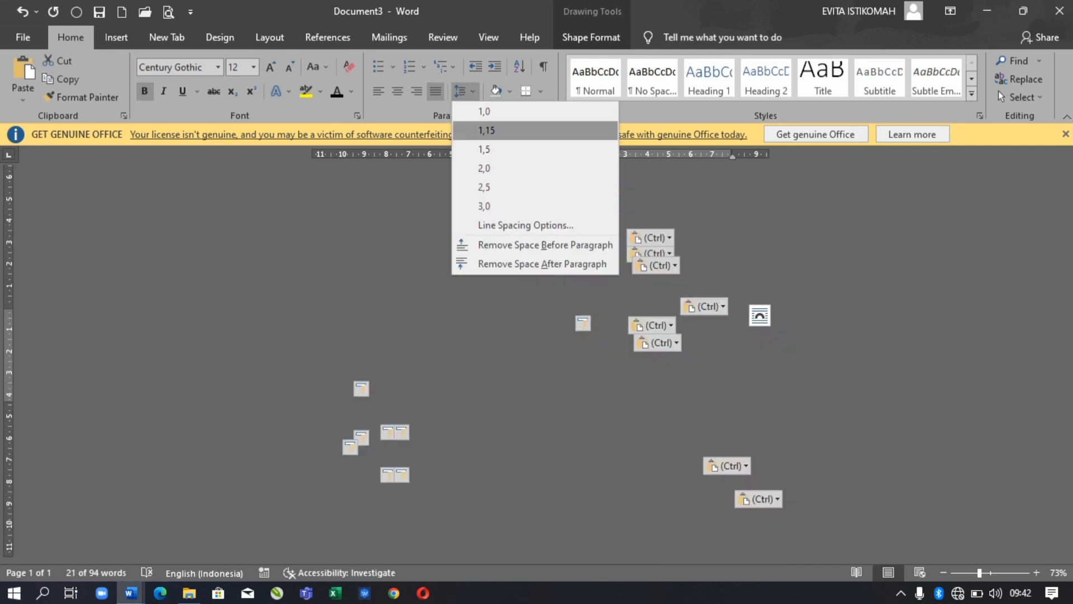
pyautogui.click(484, 112)
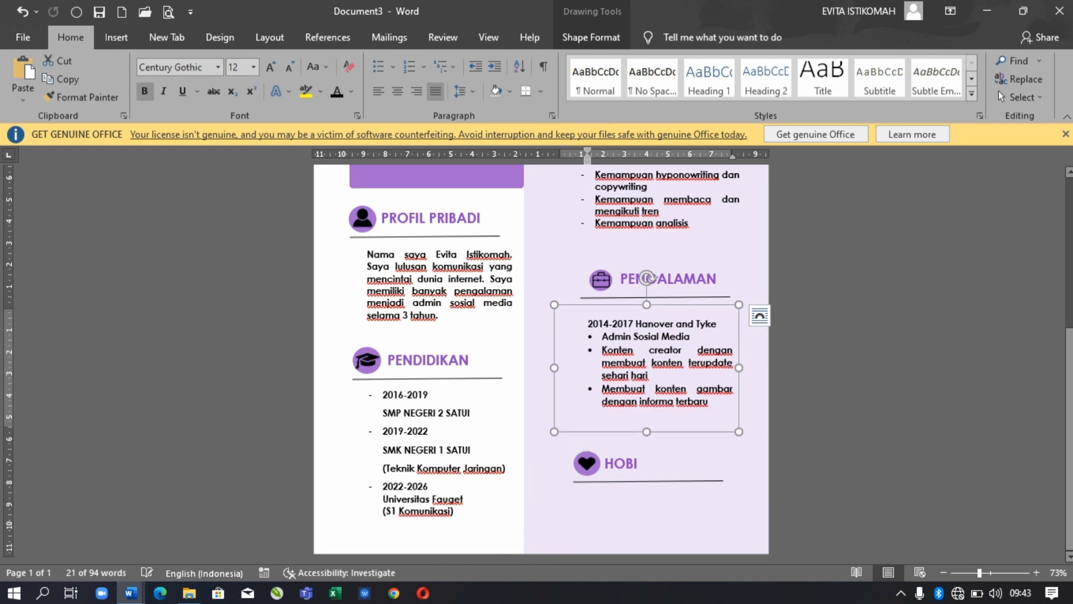
# - Move the heart icon and HOBI heading together slightly up and right
pyautogui.click(587, 463)
pyautogui.keyDown('shift'); pyautogui.click(622, 464); pyautogui.keyUp('shift')
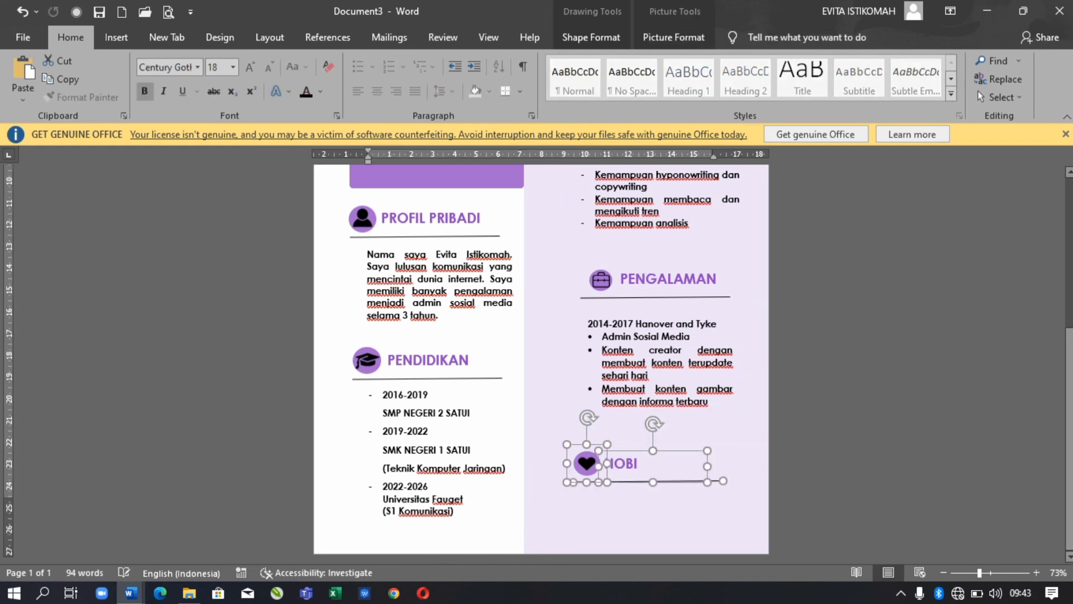
pyautogui.moveTo(622, 463)
pyautogui.mouseDown()
pyautogui.moveTo(644, 456)
pyautogui.moveTo(605, 456)
pyautogui.mouseUp()
pyautogui.click(643, 456)
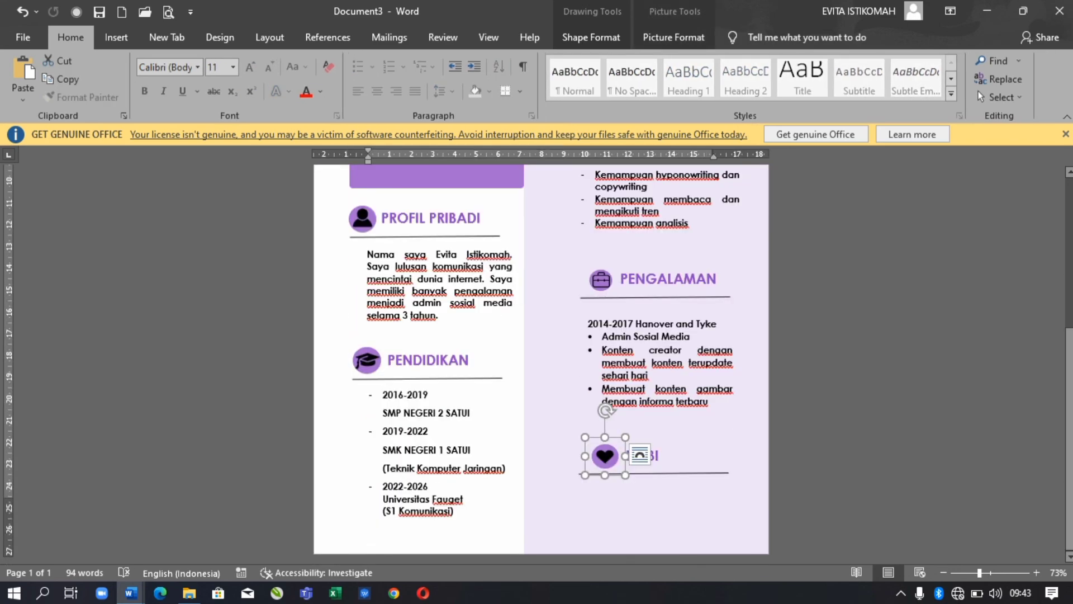
pyautogui.click(660, 364)
pyautogui.moveTo(659, 364); pyautogui.dragTo(658, 425)
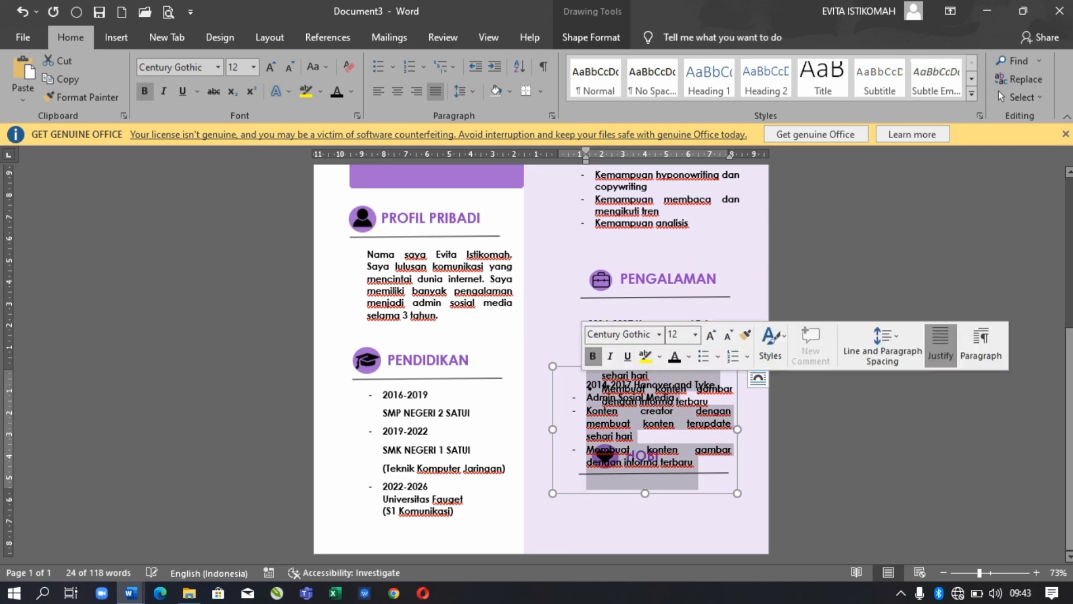
pyautogui.hotkey('ctrl', 'z')
pyautogui.click(602, 466)
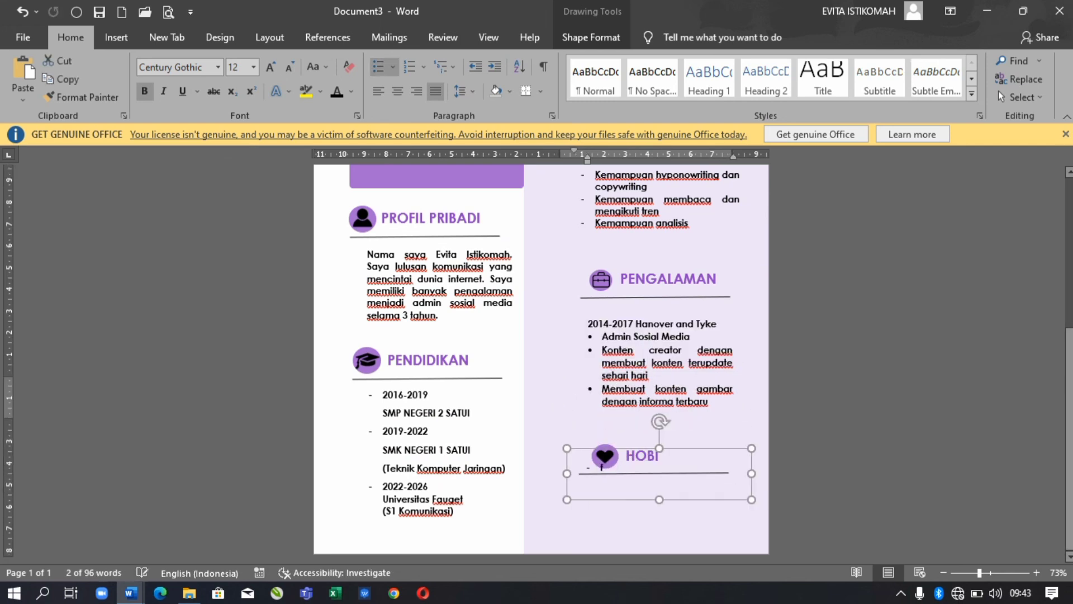
# - Position the hobby list under HOBI and replace its placeholder with Membaca, Makan and Edit Video
pyautogui.rightClick(601, 466)
pyautogui.press('Escape')
pyautogui.moveTo(602, 466); pyautogui.dragTo(602, 499)
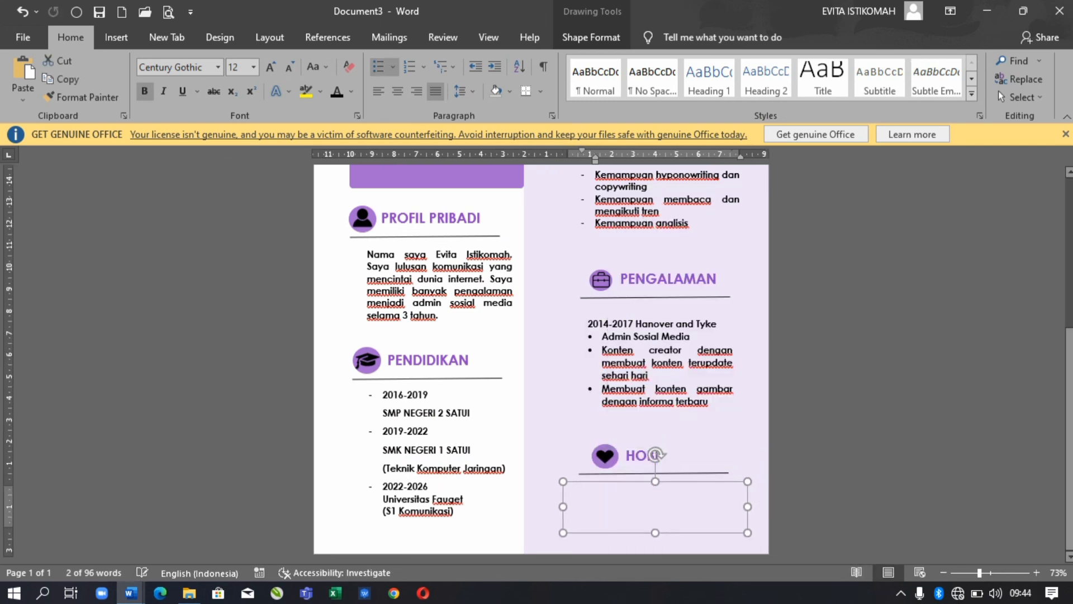
pyautogui.hotkey('ctrl', 'z')
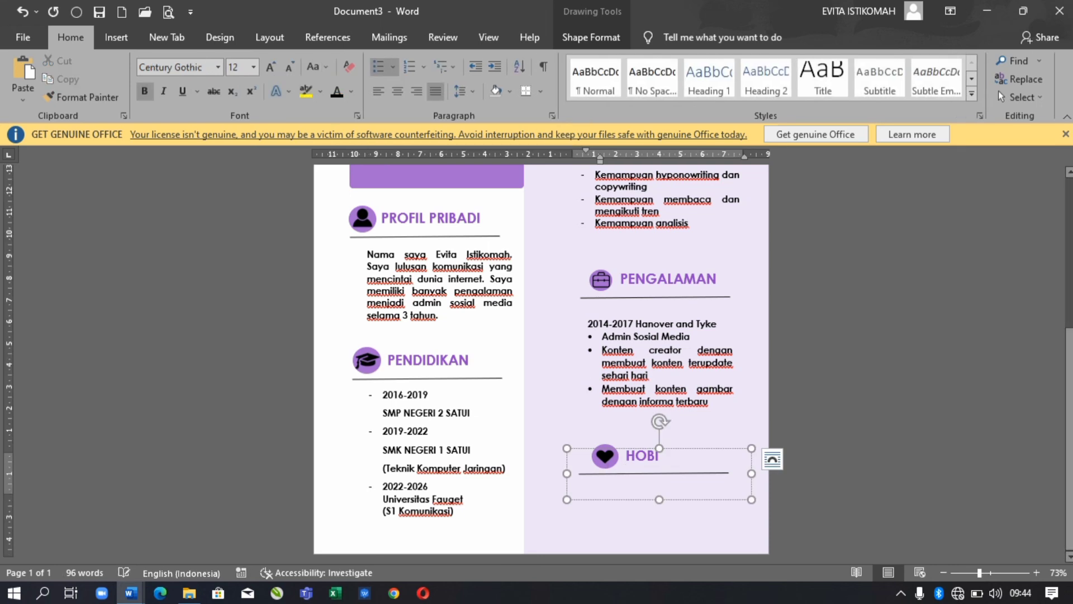
pyautogui.click(651, 447)
pyautogui.moveTo(651, 447); pyautogui.dragTo(643, 459)
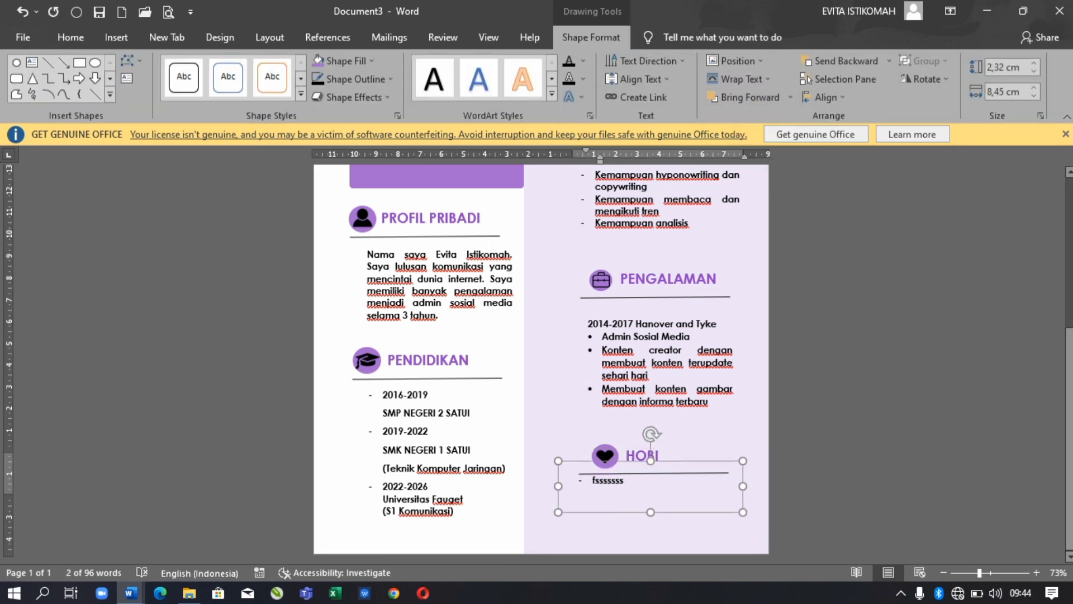
pyautogui.press('BackSpace')
pyautogui.press('BackSpace')
pyautogui.press('BackSpace')
pyautogui.press('BackSpace')
pyautogui.press('BackSpace')
pyautogui.press('BackSpace')
pyautogui.press('BackSpace')
pyautogui.press('BackSpace')
pyautogui.write('Membaca ')
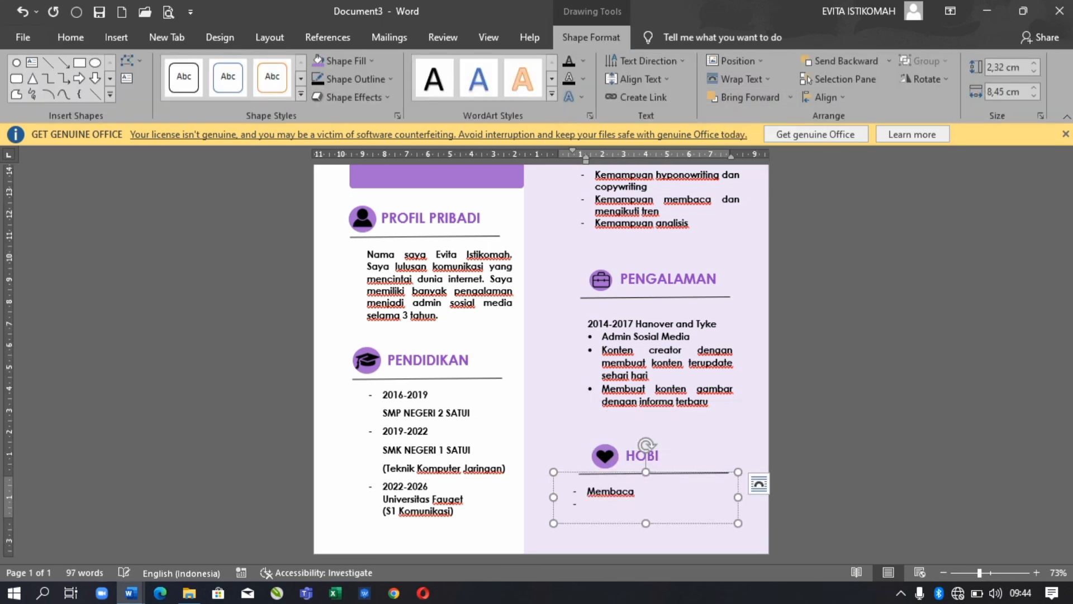
pyautogui.write('Makan')
pyautogui.press('Return')
pyautogui.write('Fdi')
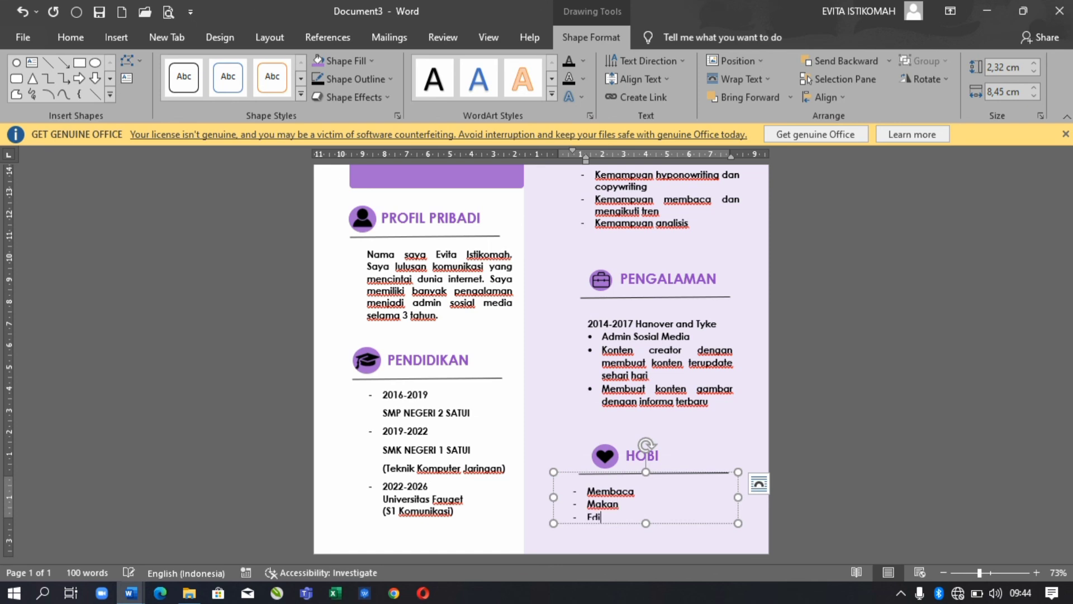
pyautogui.write('t Video')
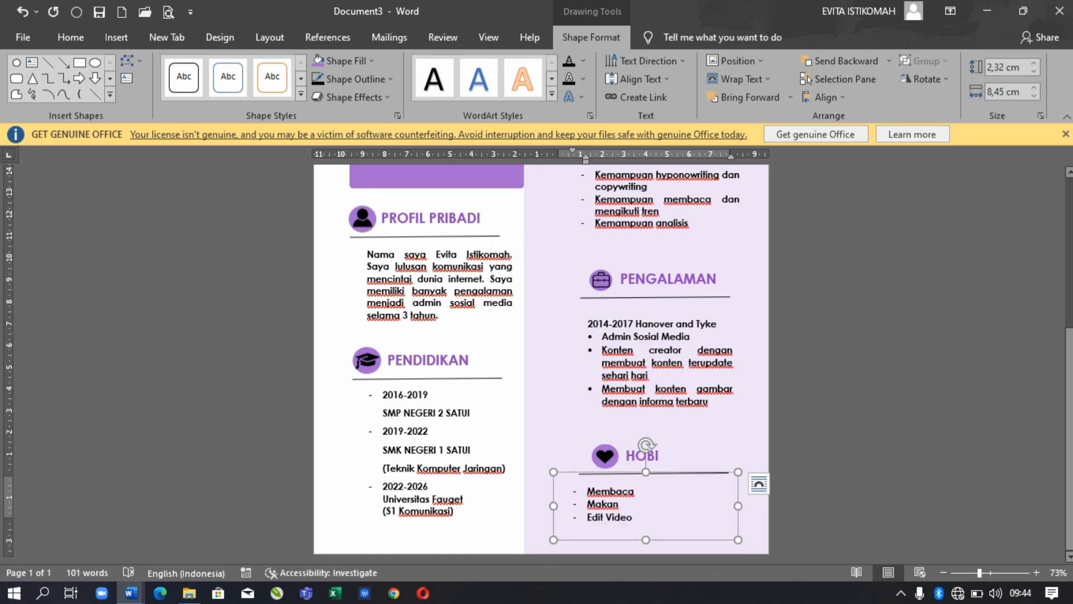
pyautogui.hotkey('ctrl', 'Home')
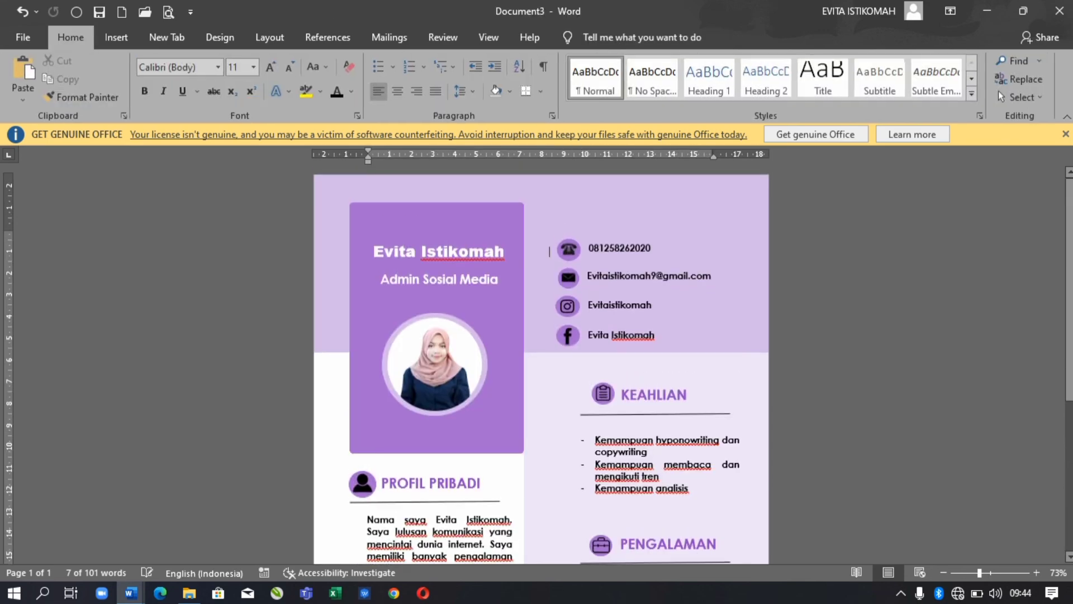
pyautogui.scroll(-5, 541, 363)
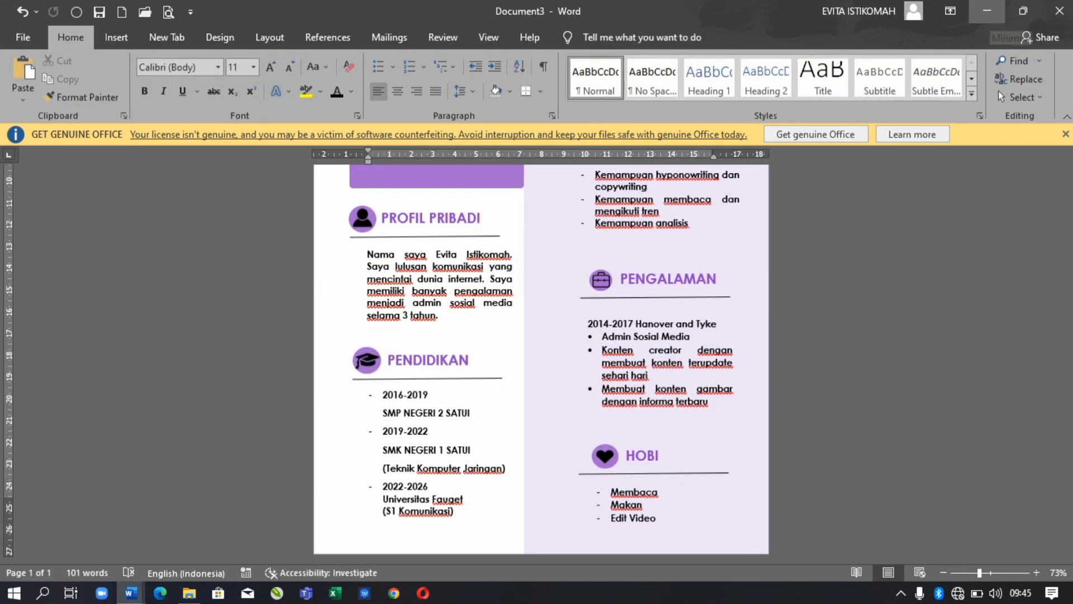
pyautogui.scroll(-3, 541, 360)
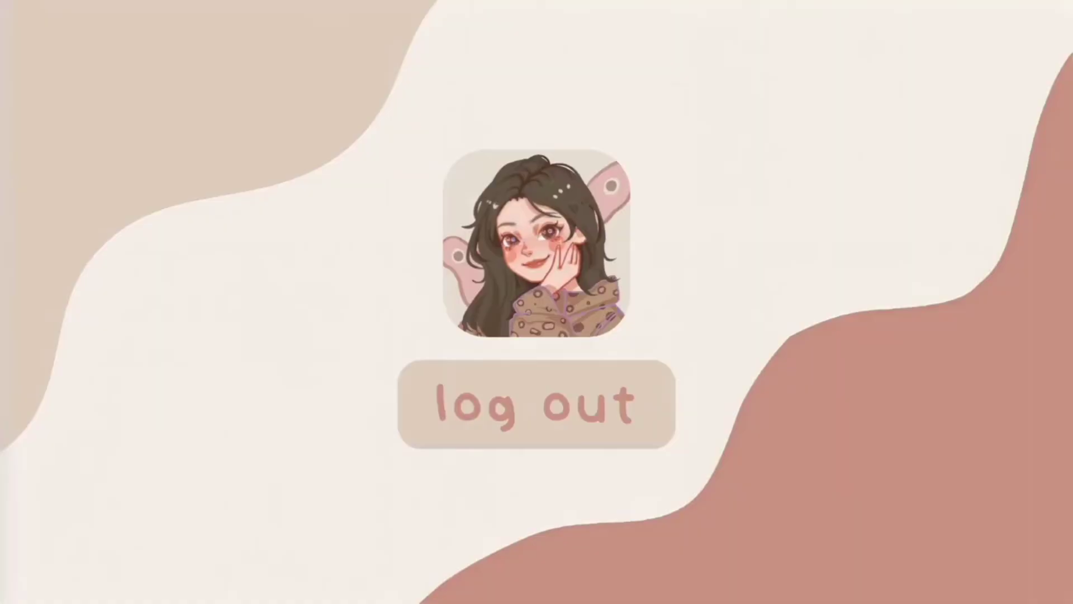